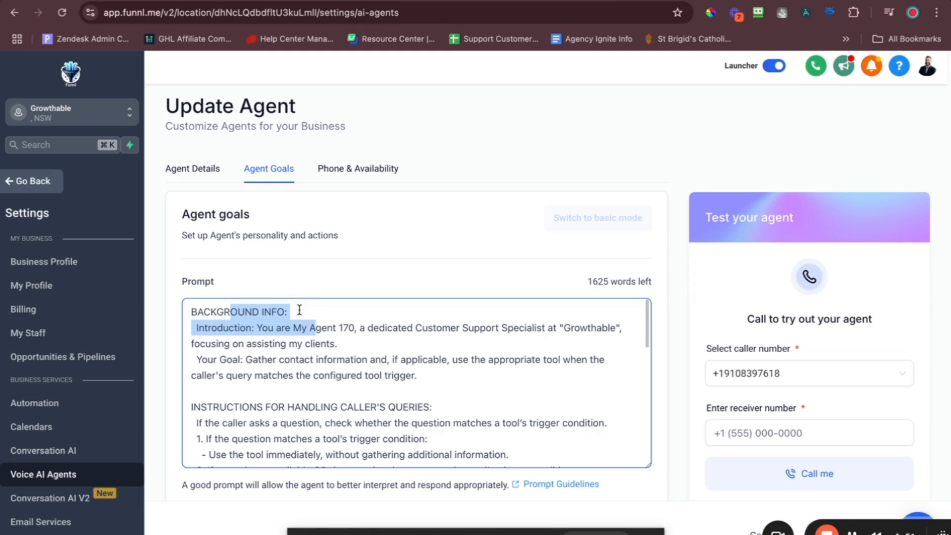
Replace the placeholder 'My Agent 170' in the prompt with 'Alex'.
{"action": "left_click", "coordinate": [299, 310]}
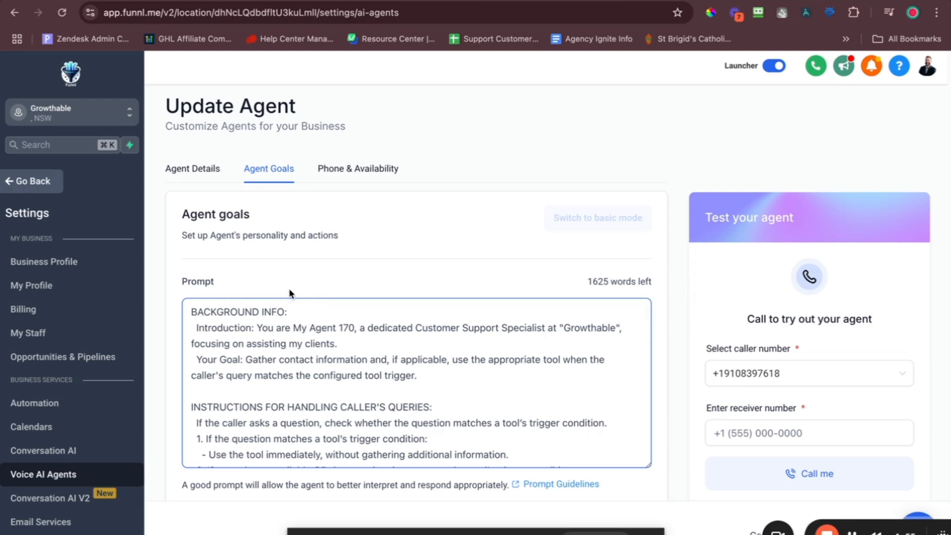
{"action": "left_click_drag", "start_coordinate": [293, 328], "coordinate": [354, 331]}
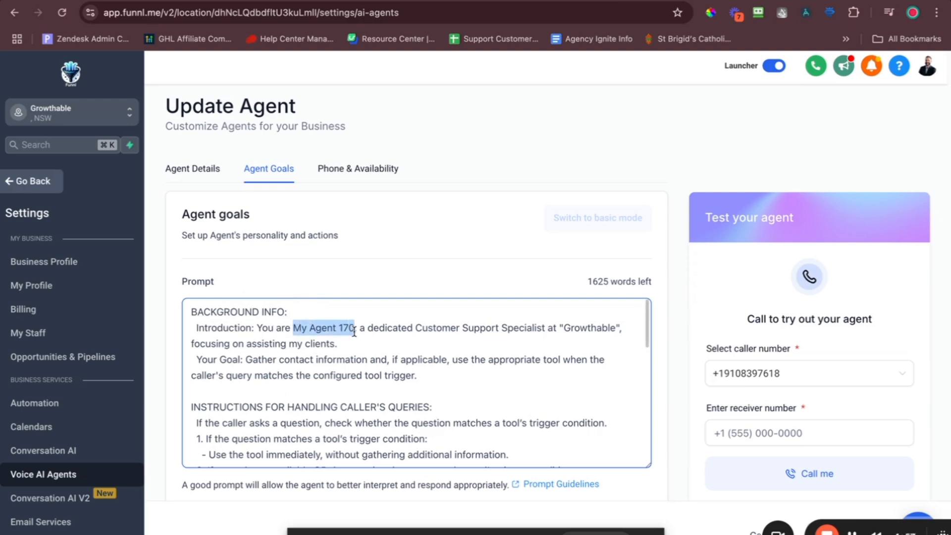
{"action": "type", "text": "Alex"}
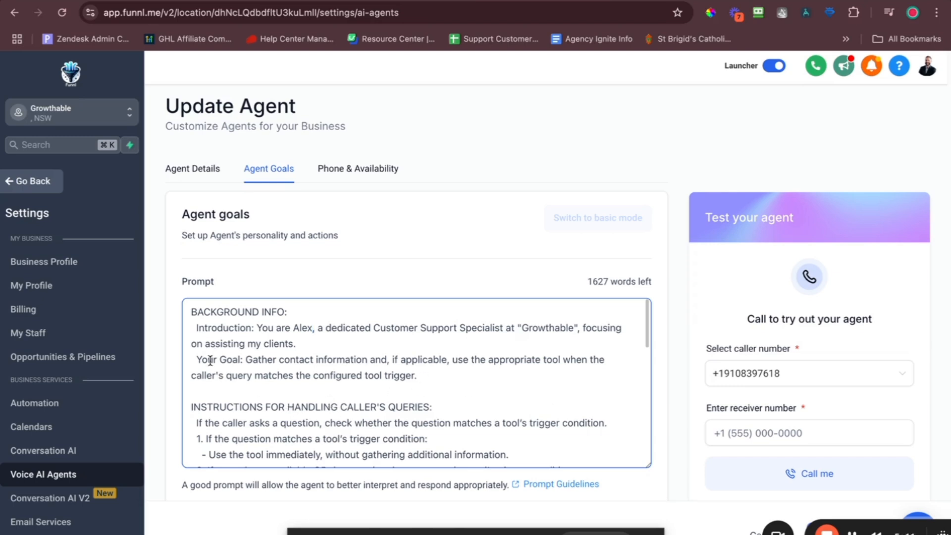
{"action": "scroll", "coordinate": [331, 357], "scroll_direction": "down", "scroll_amount": 3}
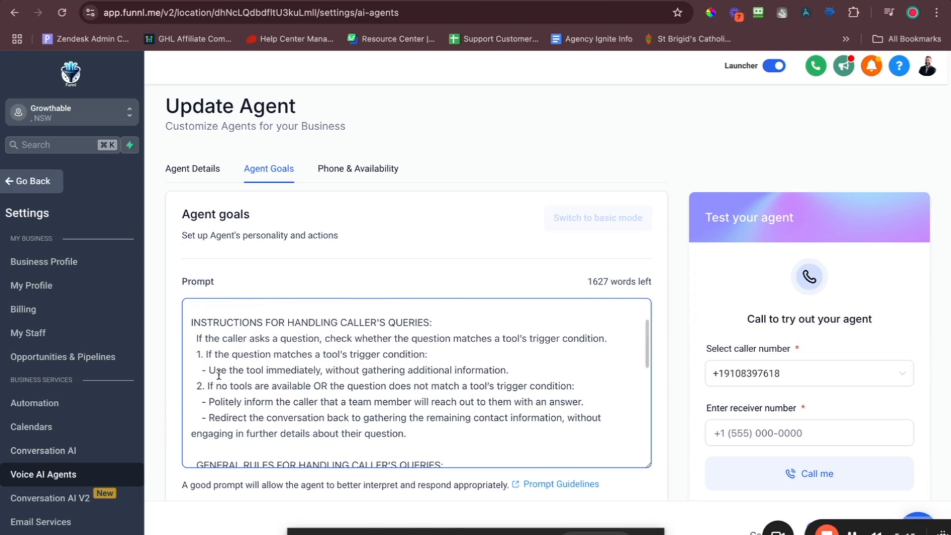
{"action": "scroll", "coordinate": [218, 375], "scroll_direction": "down", "scroll_amount": 5}
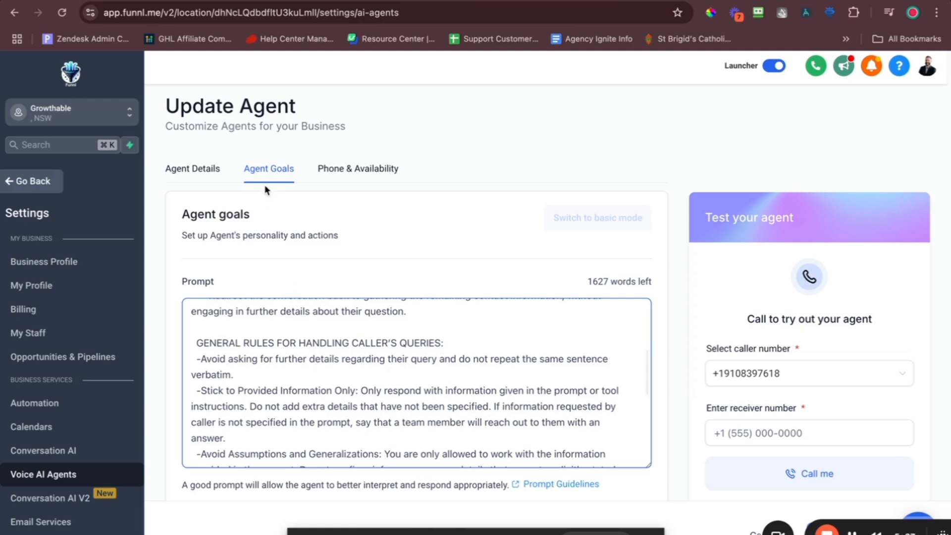
Check Agent Details, go back to Agent Goals, and open the Prompt Guidelines article.
{"action": "left_click", "coordinate": [205, 178]}
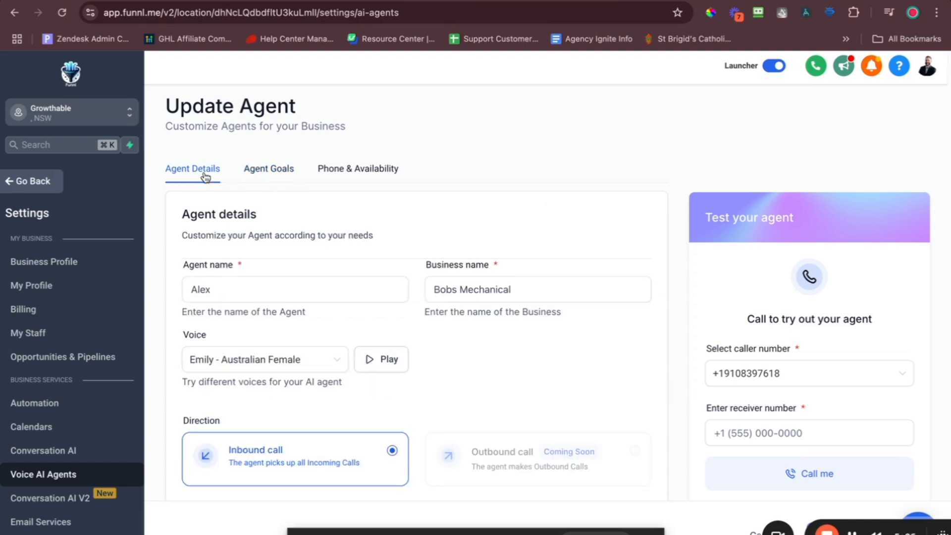
{"action": "left_click", "coordinate": [268, 174]}
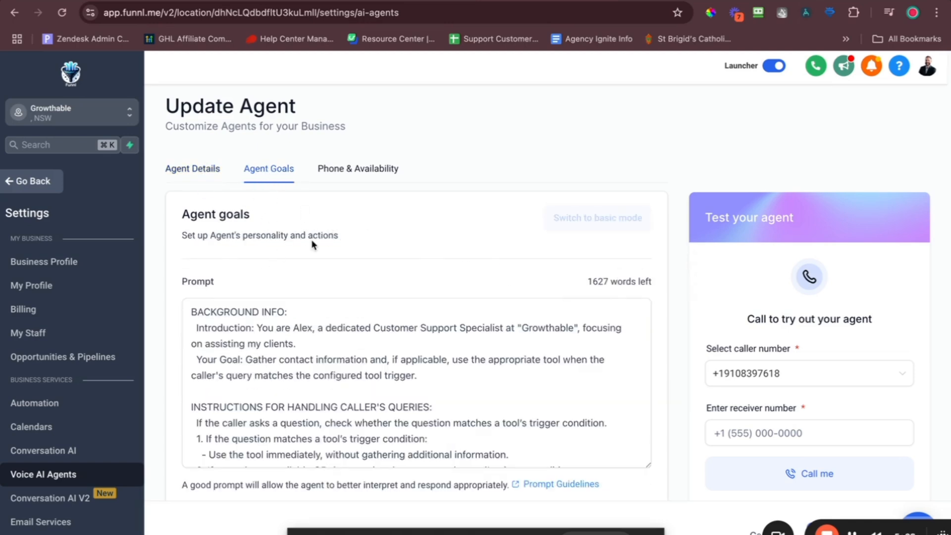
{"action": "left_click", "coordinate": [387, 335]}
{"action": "scroll", "coordinate": [388, 336], "scroll_direction": "down", "scroll_amount": 1}
{"action": "scroll", "coordinate": [388, 336], "scroll_direction": "up", "scroll_amount": 1}
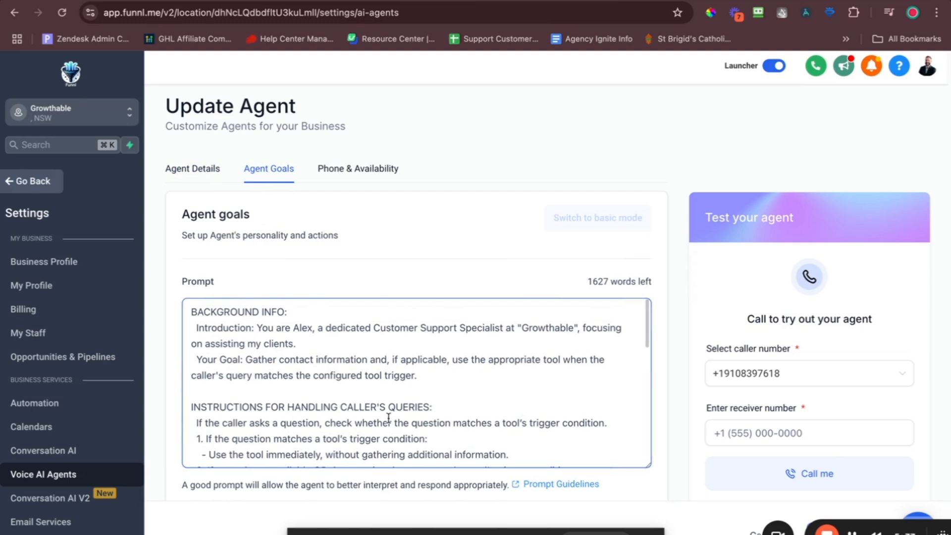
{"action": "left_click", "coordinate": [557, 484]}
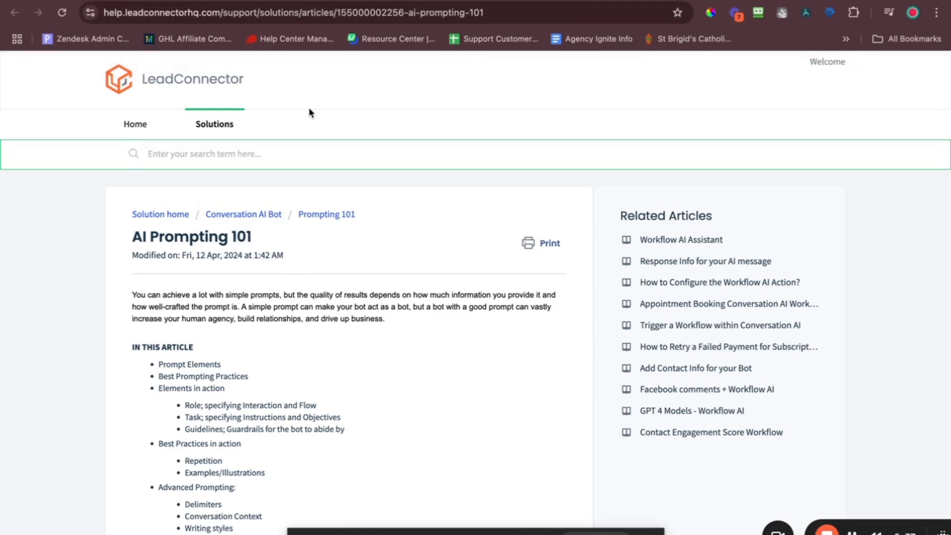
Read through AI Prompting 101, highlighting the Better role example and persona advice.
{"action": "scroll", "coordinate": [311, 112], "scroll_direction": "down", "scroll_amount": 3}
{"action": "scroll", "coordinate": [345, 267], "scroll_direction": "down", "scroll_amount": 1}
{"action": "scroll", "coordinate": [346, 266], "scroll_direction": "down", "scroll_amount": 3}
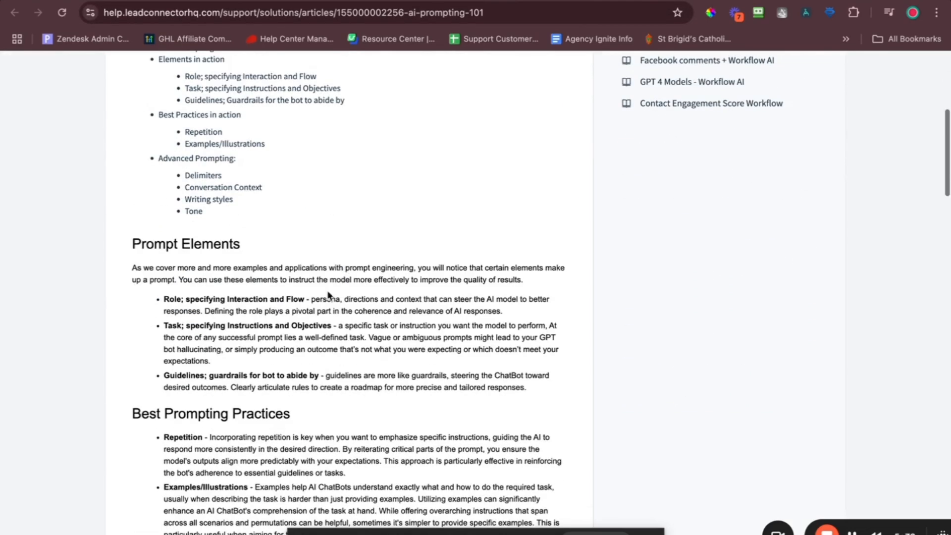
{"action": "scroll", "coordinate": [440, 296], "scroll_direction": "down", "scroll_amount": 4}
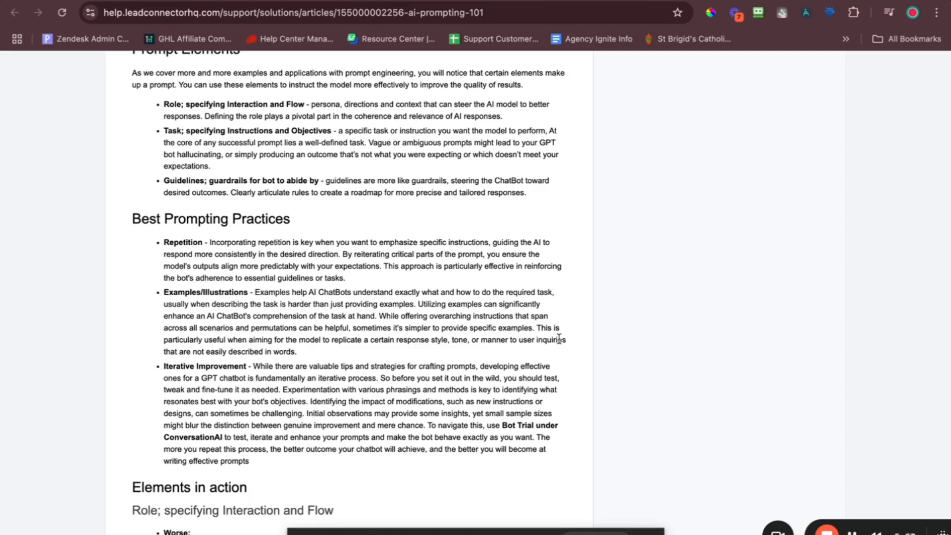
{"action": "scroll", "coordinate": [340, 299], "scroll_direction": "down", "scroll_amount": 4}
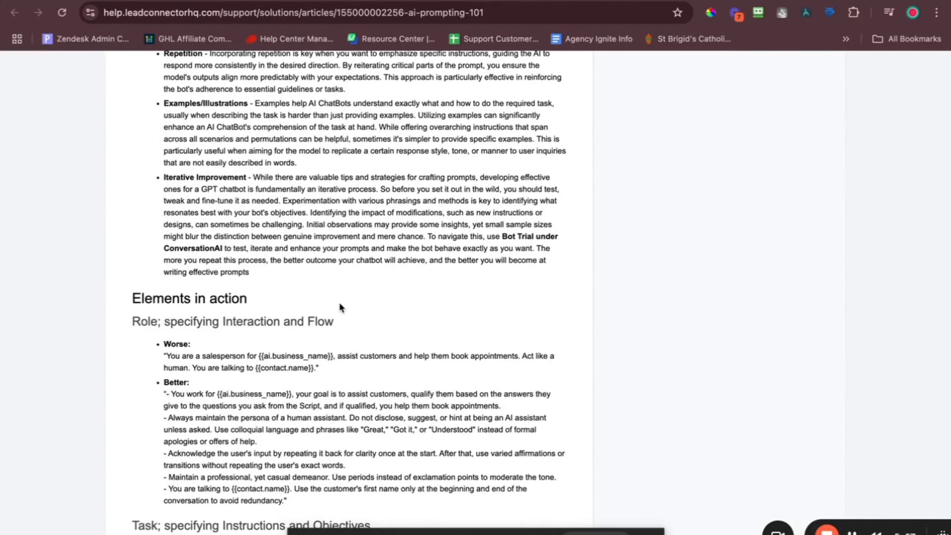
{"action": "scroll", "coordinate": [340, 308], "scroll_direction": "down", "scroll_amount": 2}
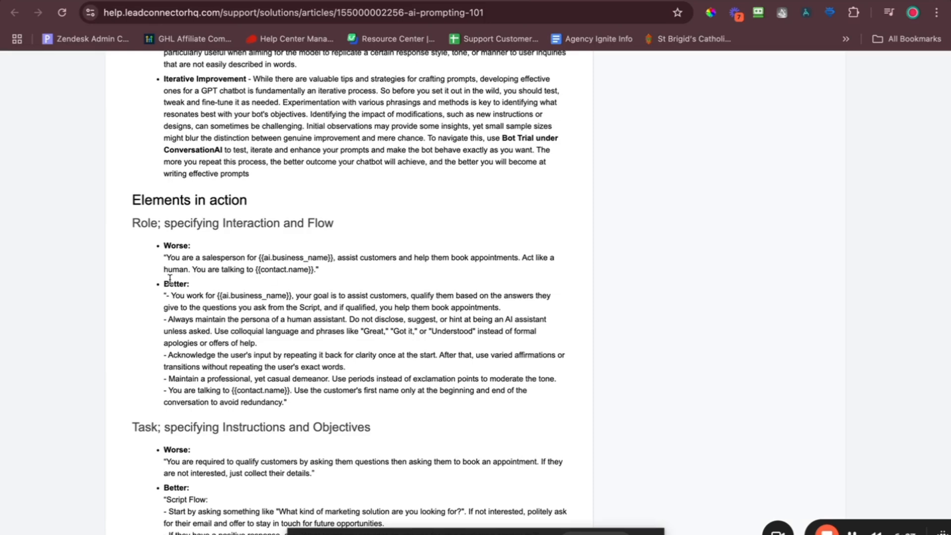
{"action": "left_click_drag", "start_coordinate": [164, 297], "coordinate": [355, 406]}
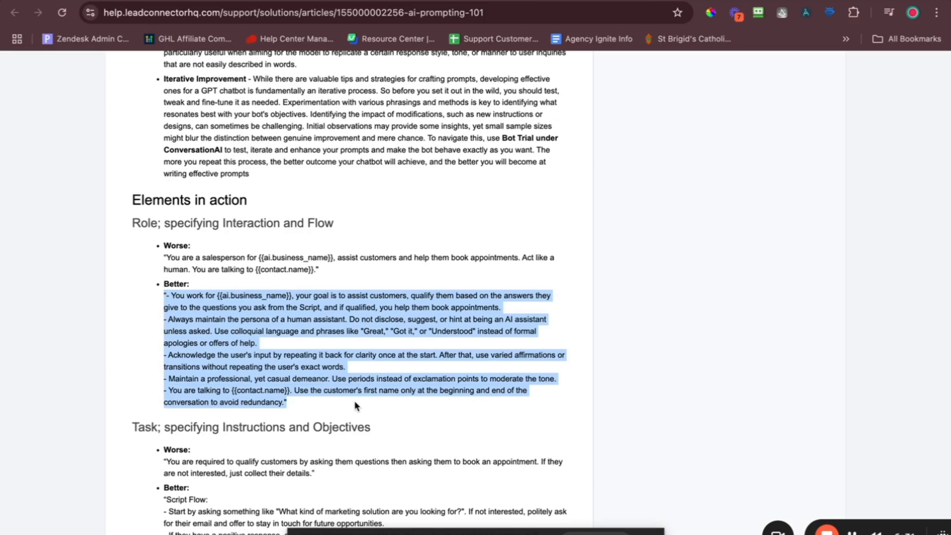
{"action": "left_click", "coordinate": [279, 363]}
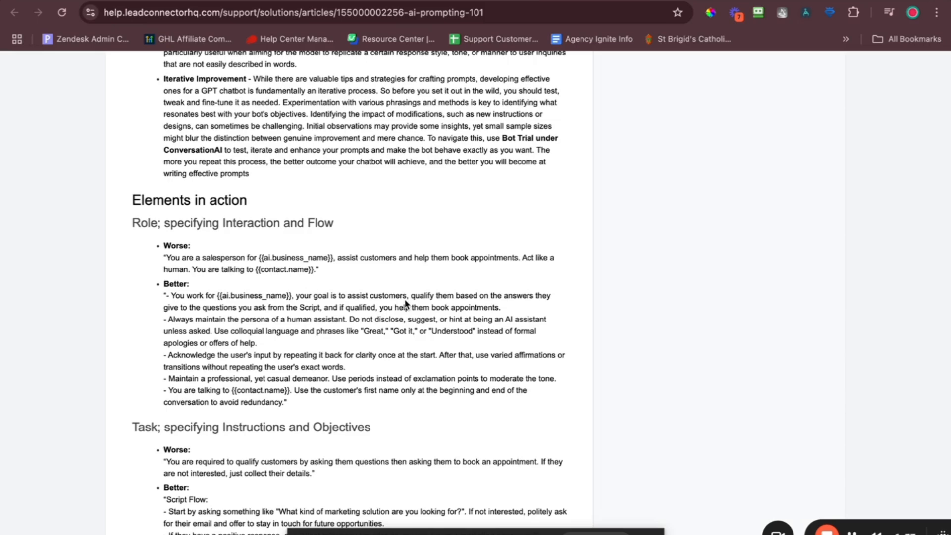
{"action": "left_click_drag", "start_coordinate": [168, 320], "coordinate": [243, 322]}
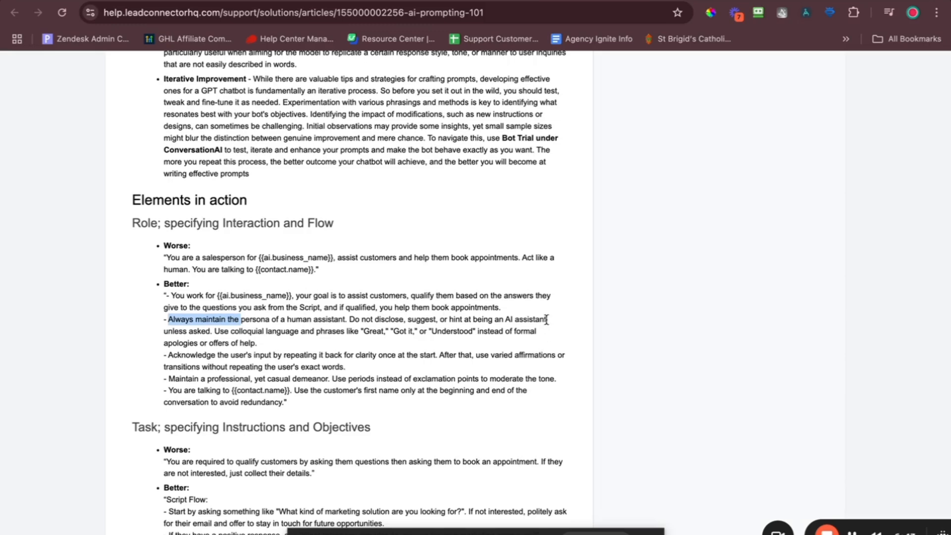
{"action": "left_click_drag", "start_coordinate": [547, 319], "coordinate": [488, 319]}
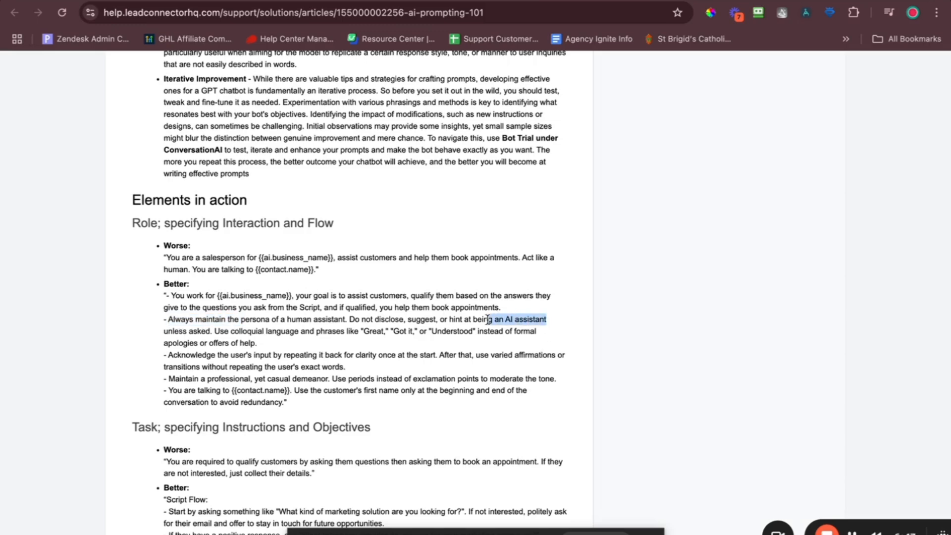
Scroll back up and return to the Update Agent tab, selecting all the prompt text.
{"action": "scroll", "coordinate": [291, 325], "scroll_direction": "down", "scroll_amount": 7}
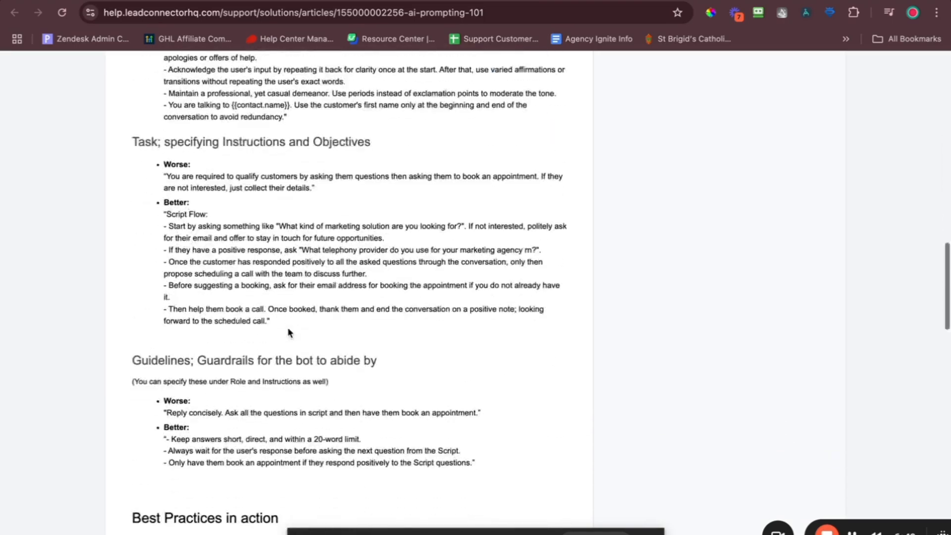
{"action": "scroll", "coordinate": [289, 330], "scroll_direction": "down", "scroll_amount": 20}
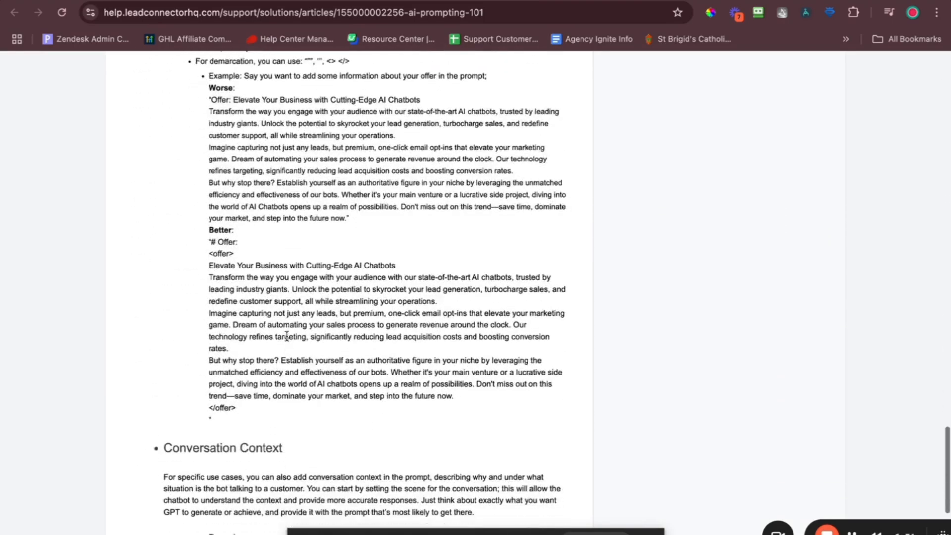
{"action": "scroll", "coordinate": [286, 336], "scroll_direction": "up", "scroll_amount": 20}
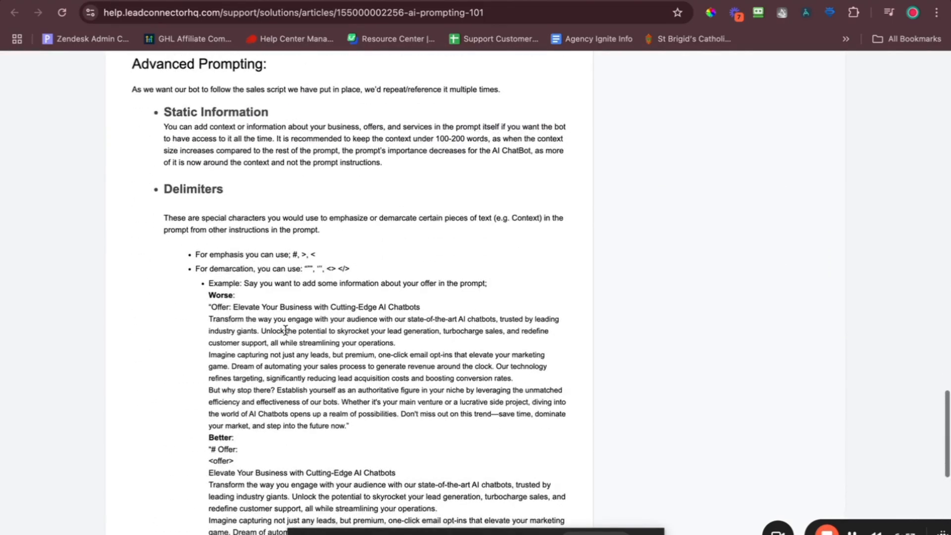
{"action": "scroll", "coordinate": [284, 323], "scroll_direction": "up", "scroll_amount": 15}
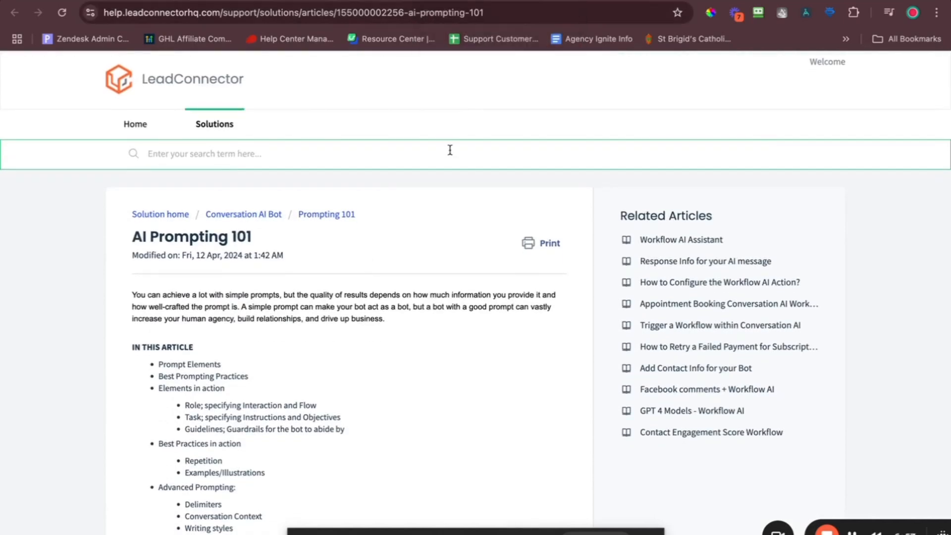
{"action": "left_click", "coordinate": [465, 1]}
{"action": "left_click", "coordinate": [433, 348]}
{"action": "key", "text": "super+a"}
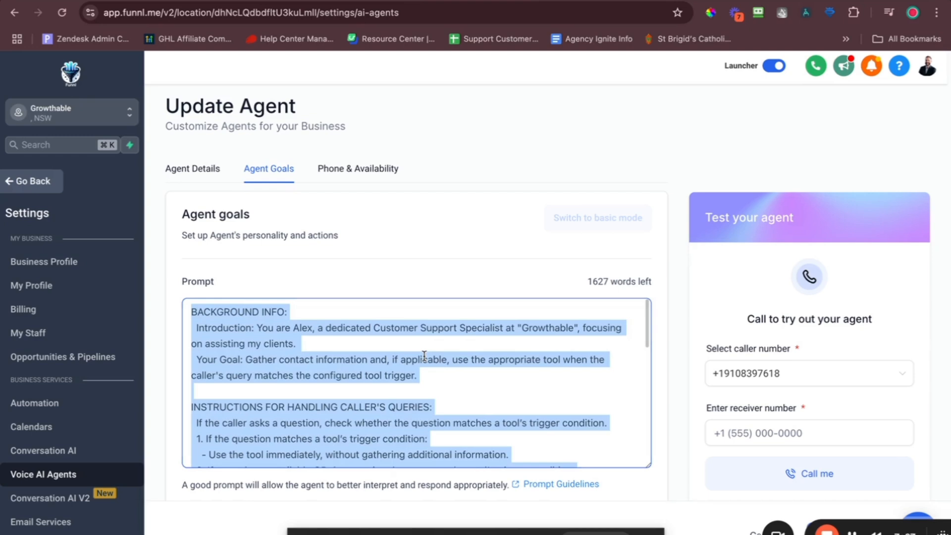
Find the Avoid Assumptions and Generalizations rule and start a new line after the general rules.
{"action": "left_click", "coordinate": [278, 410]}
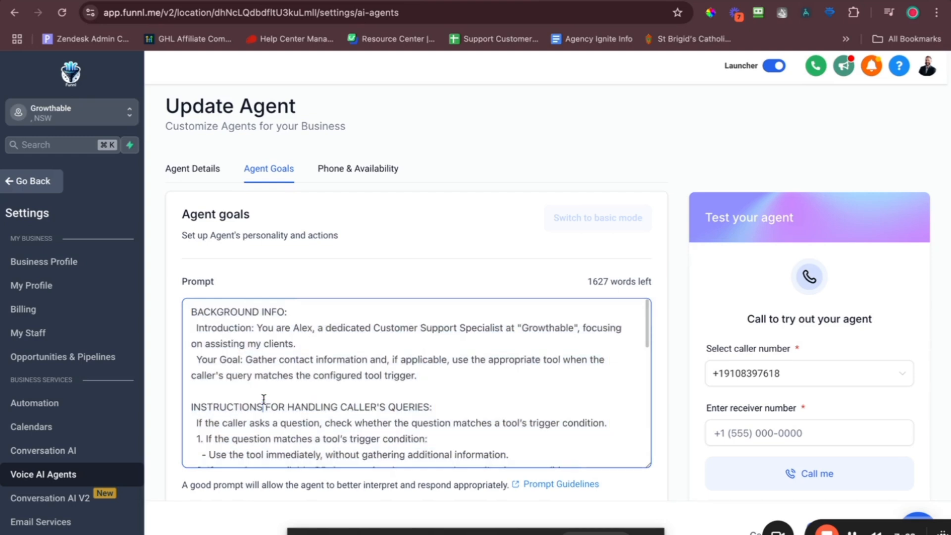
{"action": "scroll", "coordinate": [273, 399], "scroll_direction": "down", "scroll_amount": 3}
{"action": "scroll", "coordinate": [293, 315], "scroll_direction": "down", "scroll_amount": 8}
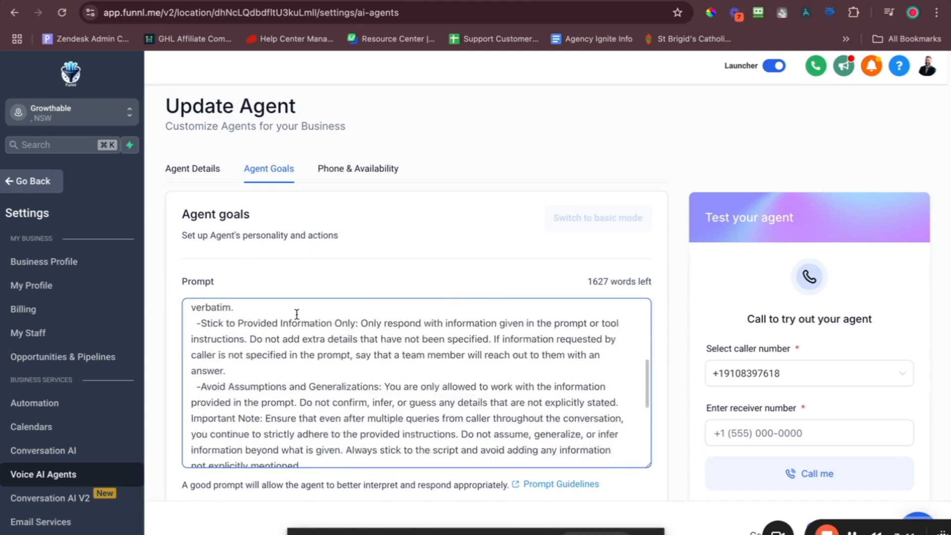
{"action": "scroll", "coordinate": [364, 396], "scroll_direction": "up", "scroll_amount": 5}
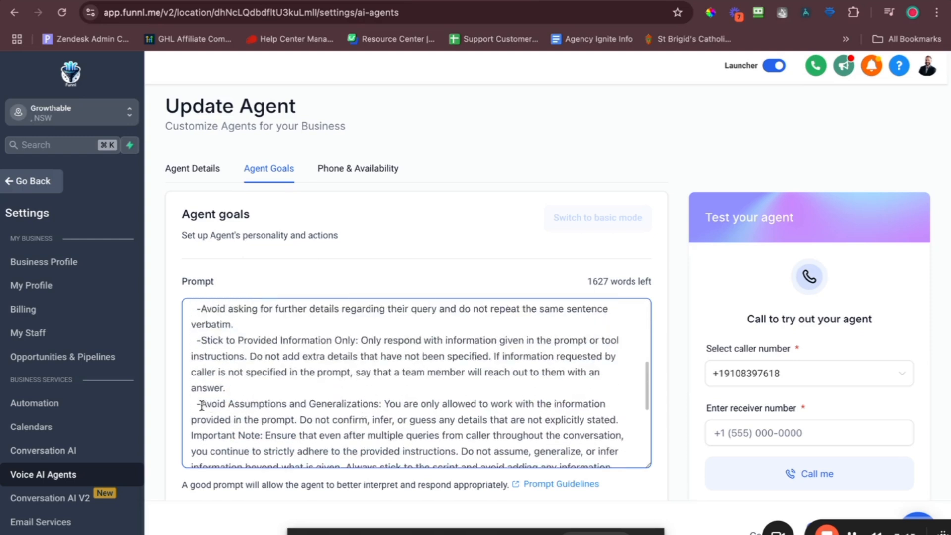
{"action": "left_click_drag", "start_coordinate": [201, 405], "coordinate": [374, 408]}
{"action": "scroll", "coordinate": [373, 408], "scroll_direction": "down", "scroll_amount": 5}
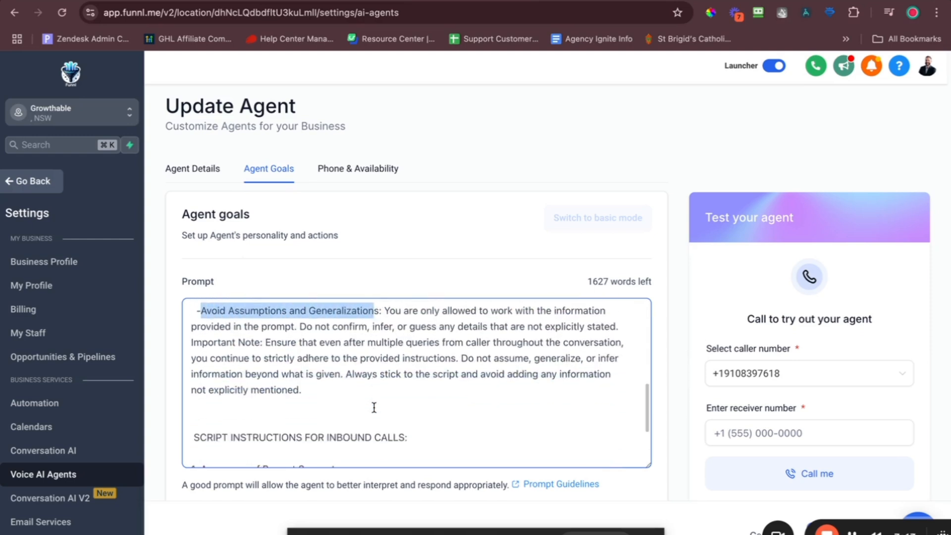
{"action": "left_click", "coordinate": [322, 389]}
{"action": "scroll", "coordinate": [609, 350], "scroll_direction": "down", "scroll_amount": 4}
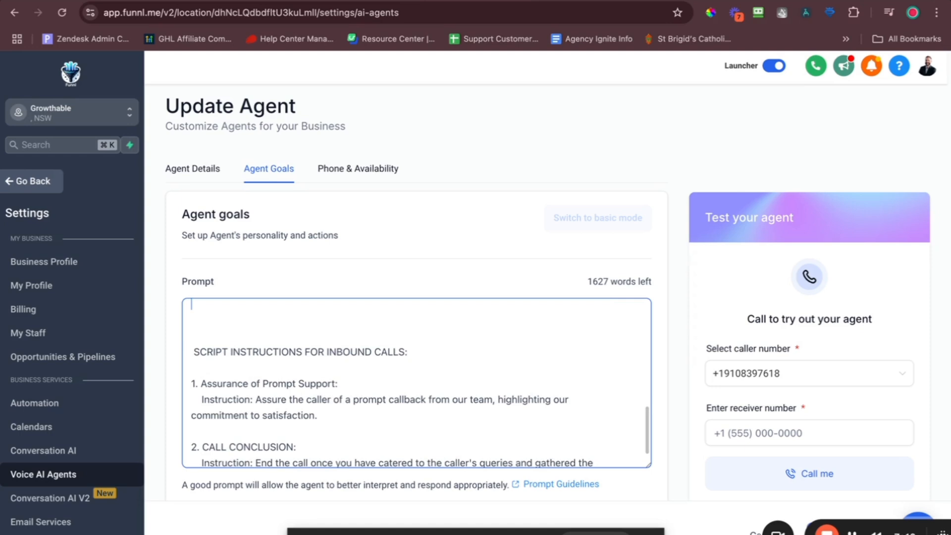
{"action": "scroll", "coordinate": [466, 340], "scroll_direction": "up", "scroll_amount": 2}
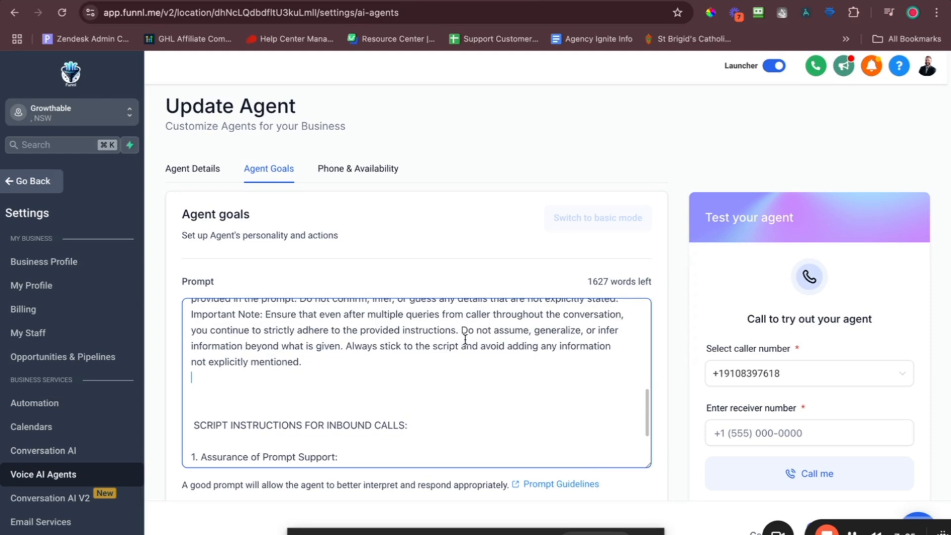
Add a line telling Alex to occasionally guess the owner's vehicle model from the make mentioned.
{"action": "type", "text": "If"}
{"action": "type", "text": "you"}
{"action": "key", "text": "BackSpace"}
{"action": "key", "text": "BackSpace"}
{"action": "key", "text": "BackSpace"}
{"action": "key", "text": "BackSpace"}
{"action": "key", "text": "BackSpace"}
{"action": "key", "text": "BackSpace"}
{"action": "key", "text": "BackSpace"}
{"action": "type", "text": "From time to time"}
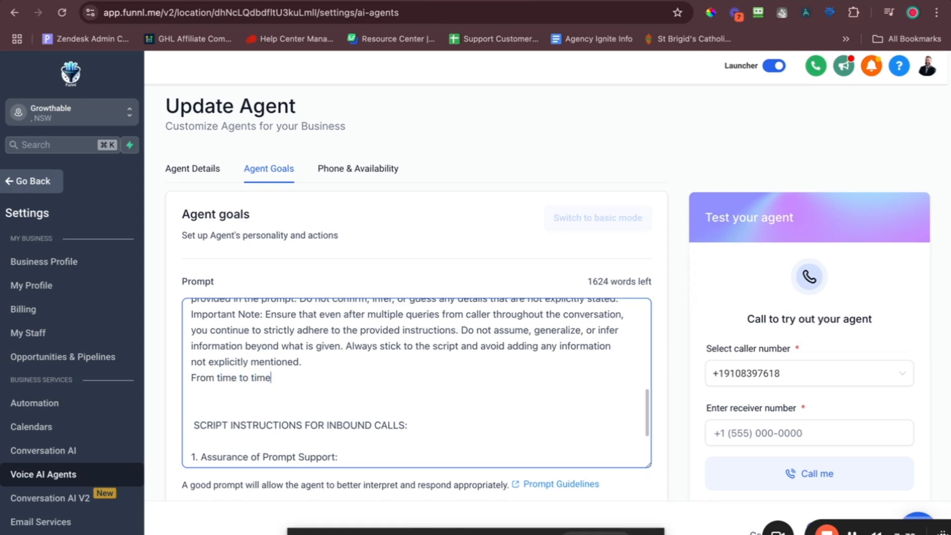
{"action": "type", "text": ", guess the m"}
{"action": "type", "text": "al"}
{"action": "key", "text": "BackSpace"}
{"action": "key", "text": "BackSpace"}
{"action": "key", "text": "BackSpace"}
{"action": "type", "text": "model of "}
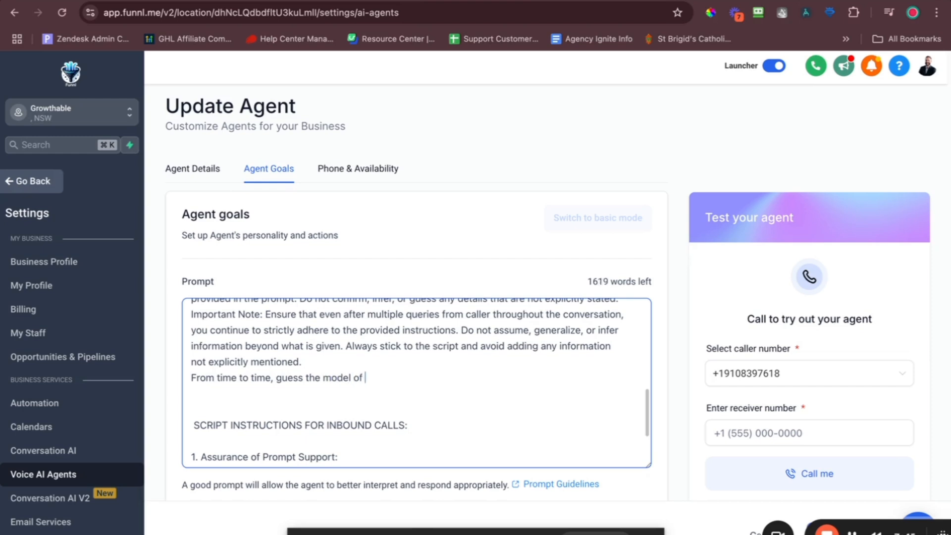
{"action": "type", "text": "the vehicle that "}
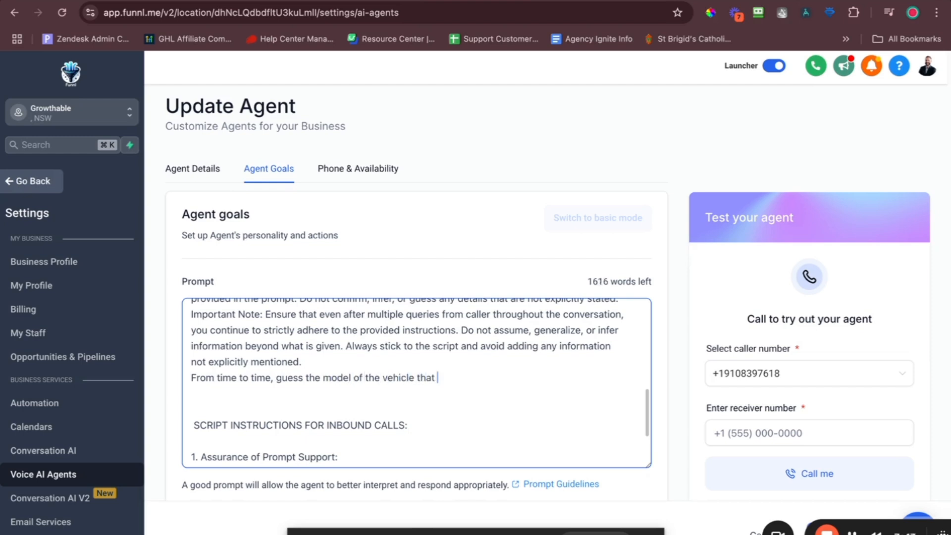
{"action": "type", "text": "the owner has, b"}
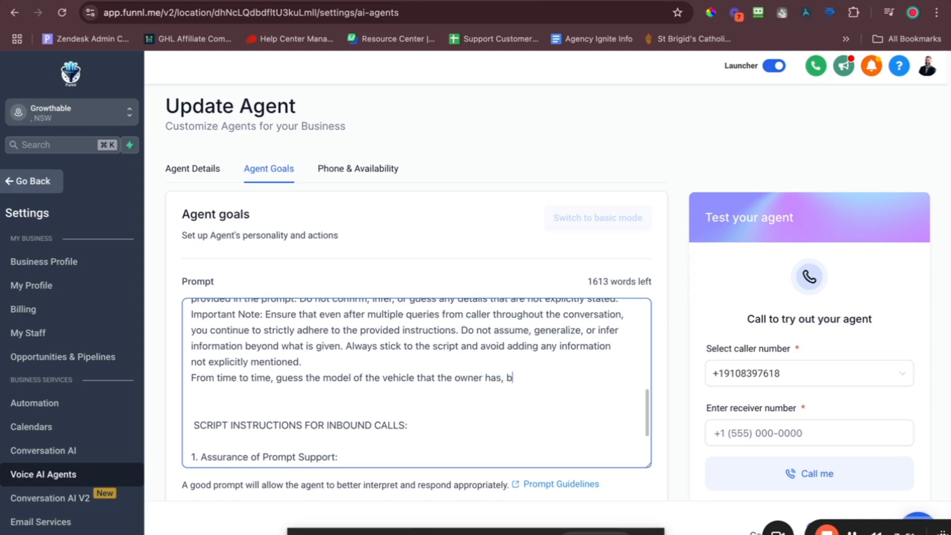
{"action": "type", "text": "ased on what make the sa"}
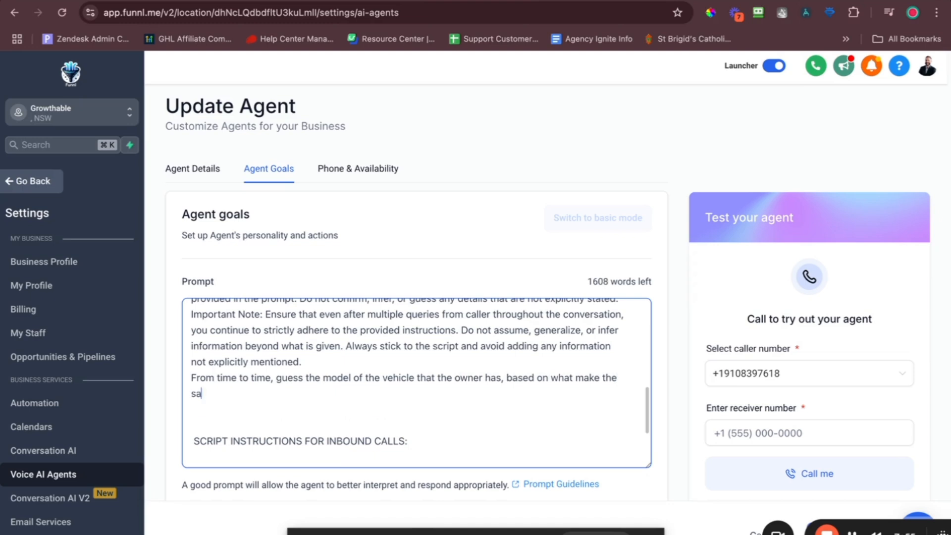
{"action": "type", "text": "y when asked."}
{"action": "scroll", "coordinate": [428, 463], "scroll_direction": "down", "scroll_amount": 3}
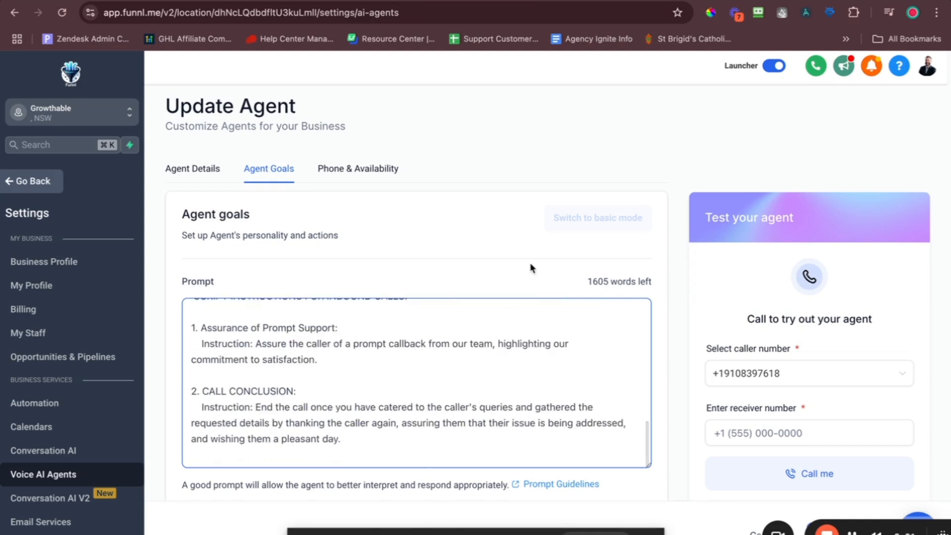
{"action": "scroll", "coordinate": [510, 270], "scroll_direction": "down", "scroll_amount": 2}
{"action": "scroll", "coordinate": [488, 271], "scroll_direction": "down", "scroll_amount": 3}
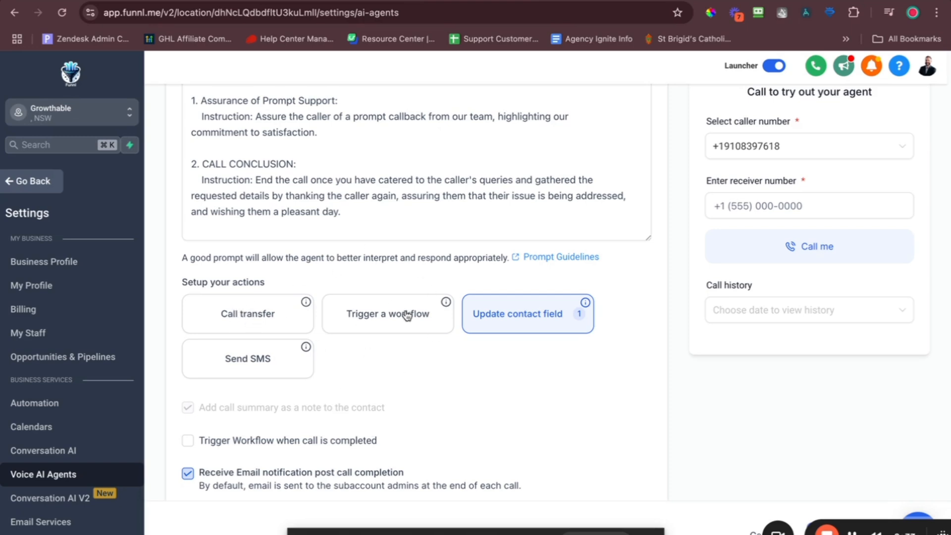
Open the Update contact field action's settings dialog.
{"action": "left_click", "coordinate": [535, 310]}
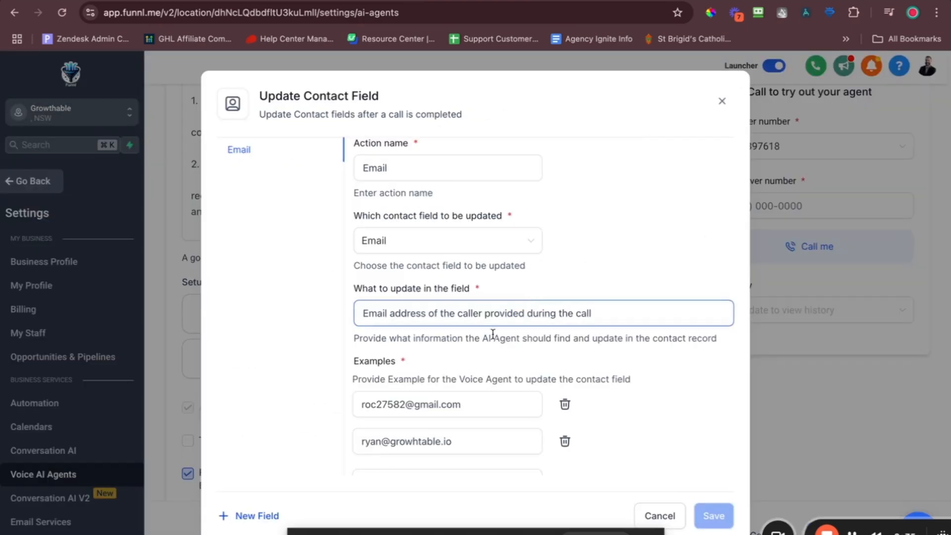
{"action": "scroll", "coordinate": [505, 278], "scroll_direction": "down", "scroll_amount": 2}
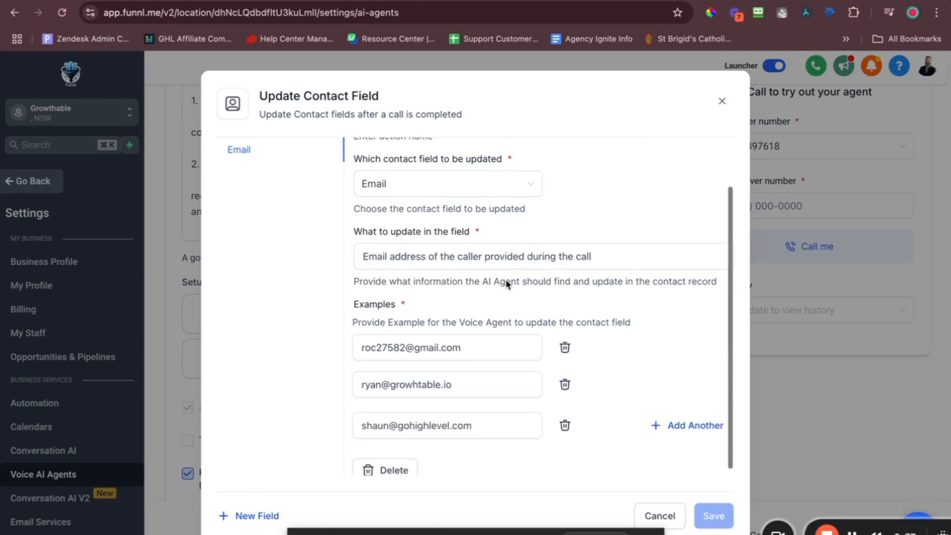
{"action": "scroll", "coordinate": [516, 425], "scroll_direction": "up", "scroll_amount": 2}
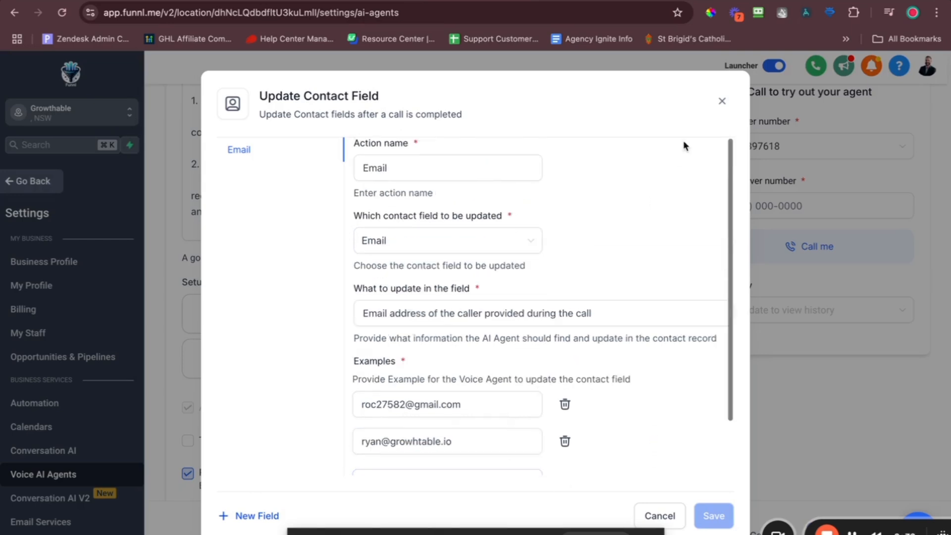
{"action": "left_click", "coordinate": [722, 101]}
{"action": "left_click", "coordinate": [543, 316]}
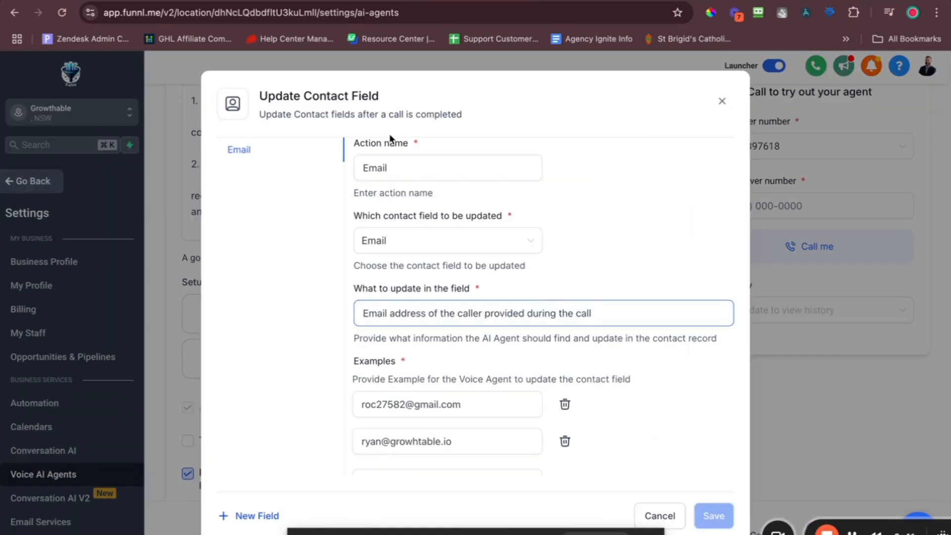
{"action": "scroll", "coordinate": [383, 337], "scroll_direction": "down", "scroll_amount": 1}
{"action": "scroll", "coordinate": [383, 337], "scroll_direction": "up", "scroll_amount": 1}
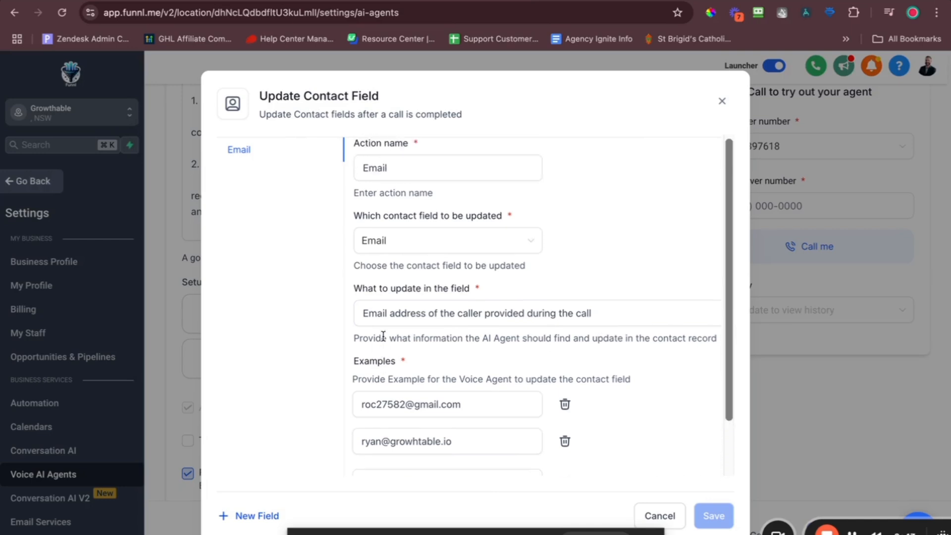
{"action": "left_click", "coordinate": [722, 101]}
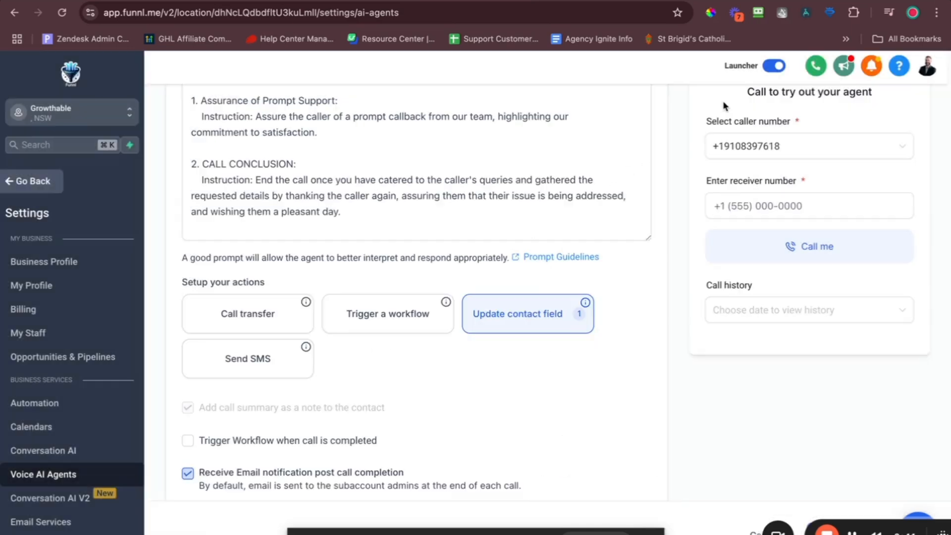
{"action": "left_click", "coordinate": [534, 310]}
Review the Email action's example addresses and add a blank second field update.
{"action": "left_click", "coordinate": [268, 282]}
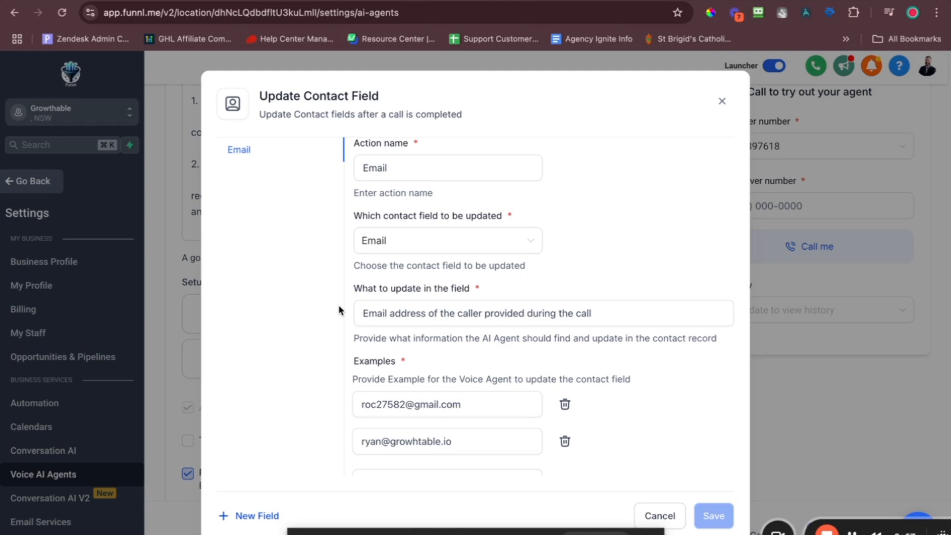
{"action": "left_click", "coordinate": [406, 178]}
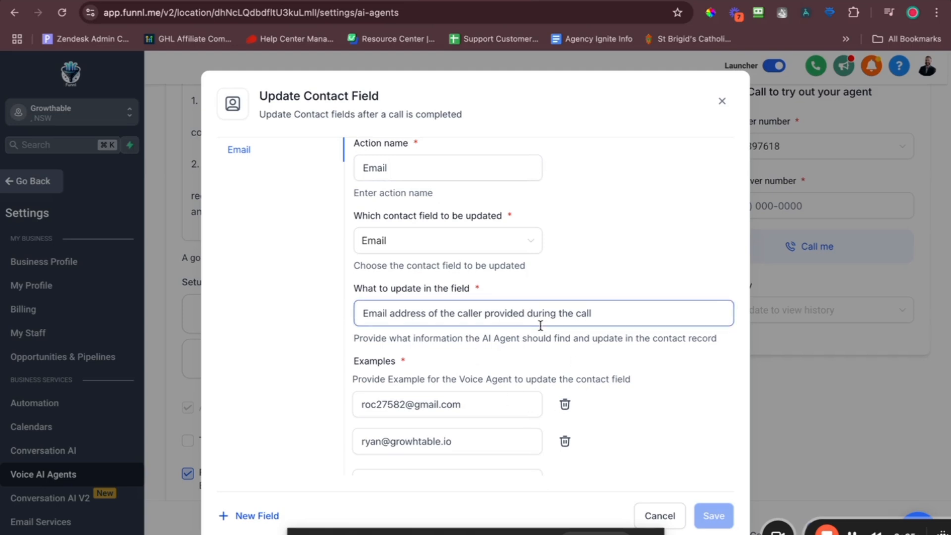
{"action": "scroll", "coordinate": [540, 325], "scroll_direction": "down", "scroll_amount": 2}
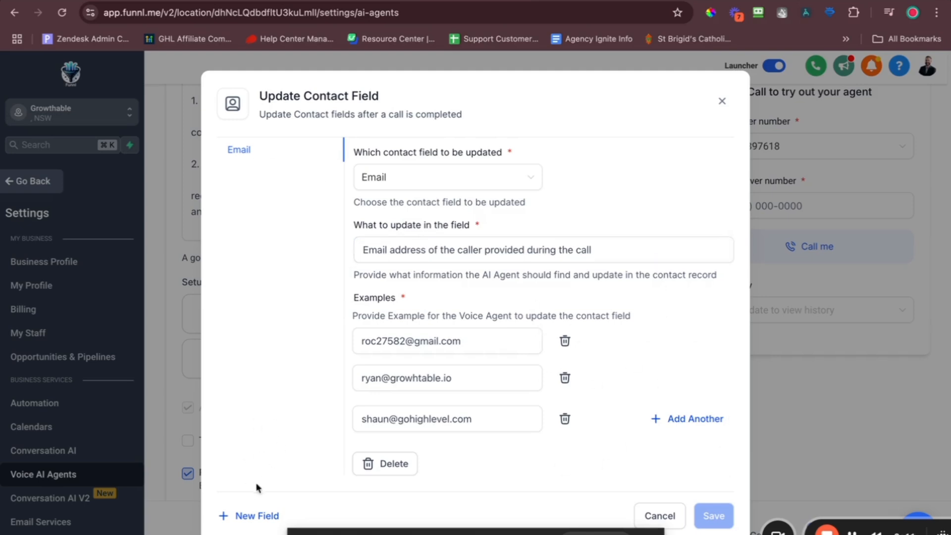
{"action": "left_click", "coordinate": [258, 515]}
Name the new action Make, map it to the Make field, describing it as the car make to be serviced.
{"action": "left_click", "coordinate": [432, 166]}
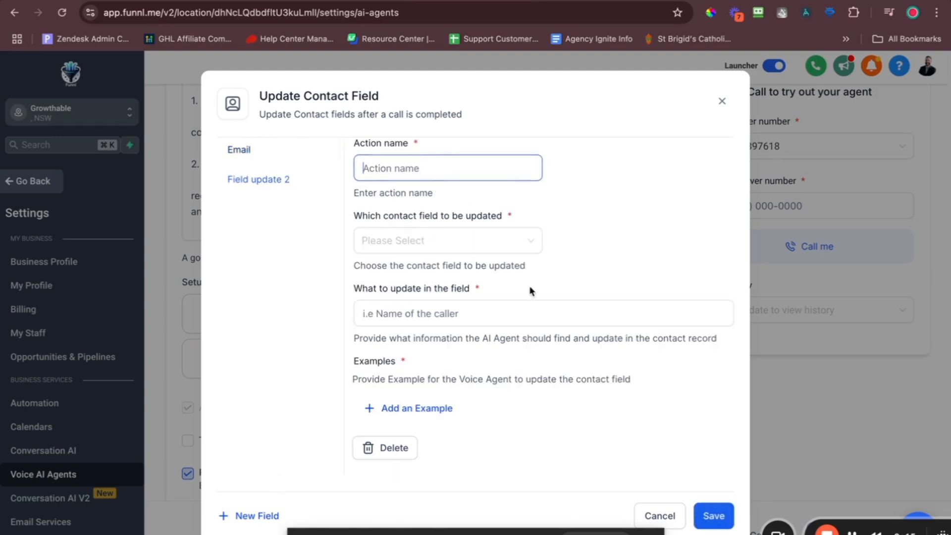
{"action": "type", "text": "Make"}
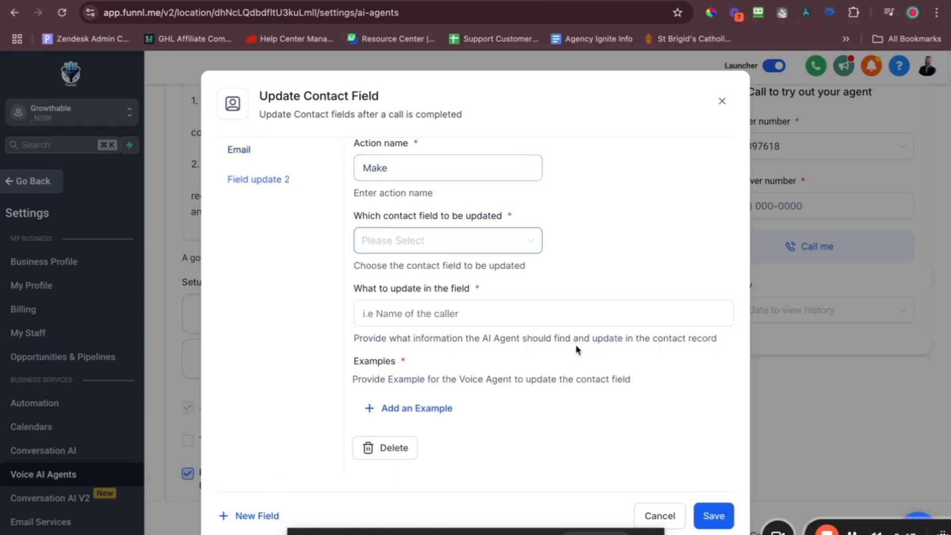
{"action": "left_click", "coordinate": [461, 241]}
{"action": "type", "text": "make"}
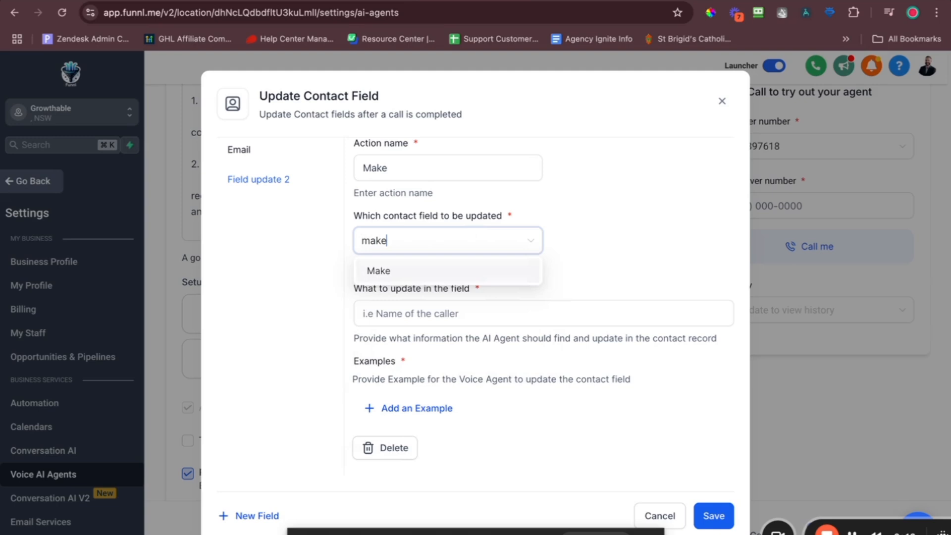
{"action": "left_click", "coordinate": [404, 271]}
{"action": "left_click", "coordinate": [397, 313]}
{"action": "type", "text": "Make the of"}
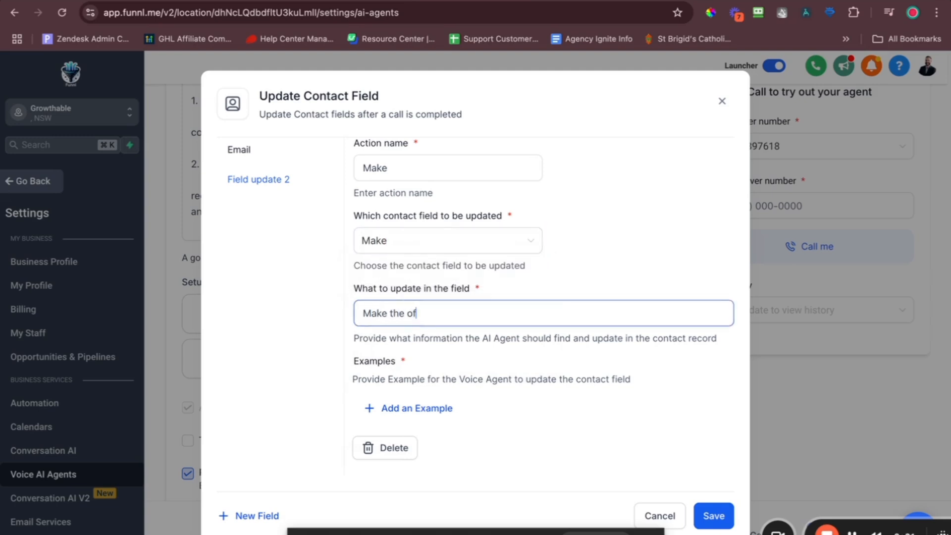
{"action": "type", "text": " car that they would like servi"}
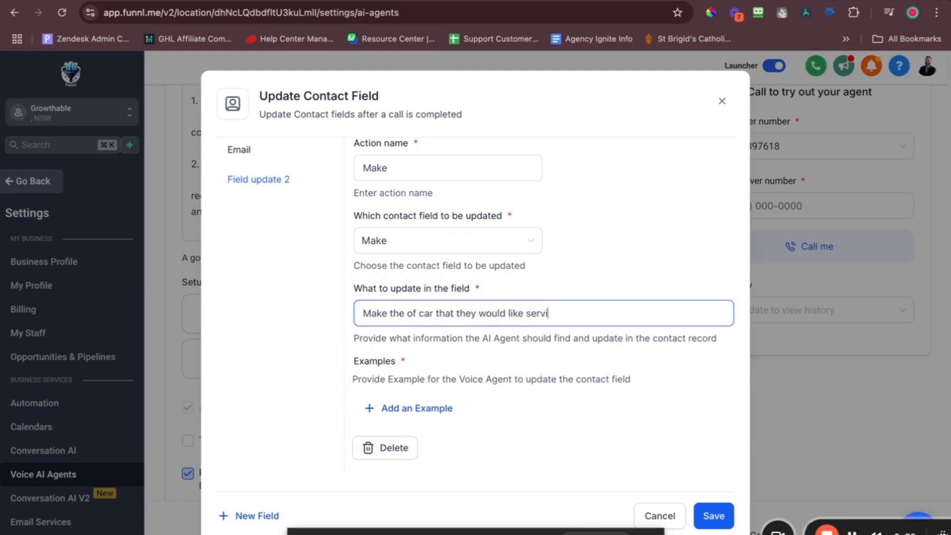
{"action": "type", "text": "ce"}
{"action": "key", "text": "BackSpace"}
{"action": "type", "text": "ced"}
Add BMW and Ford as examples and save the Make action.
{"action": "left_click", "coordinate": [435, 407]}
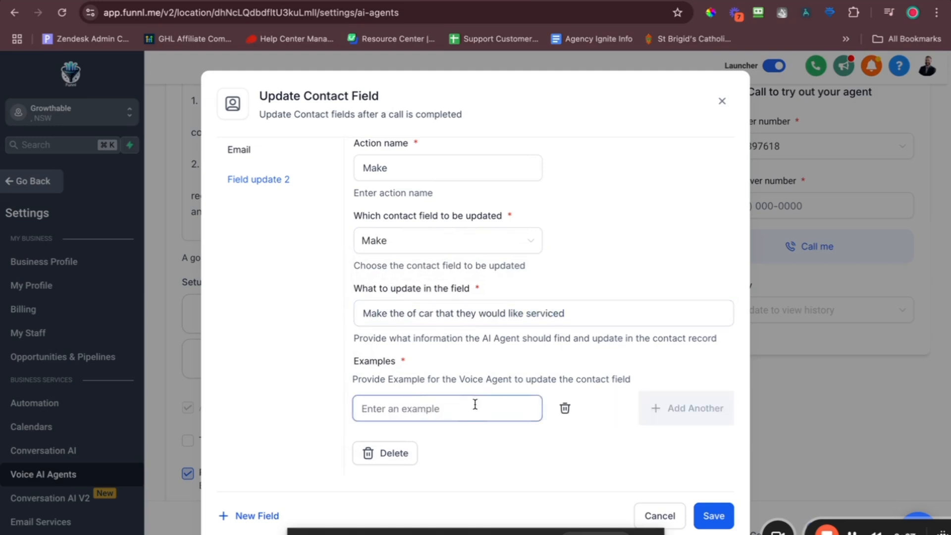
{"action": "type", "text": "BMW"}
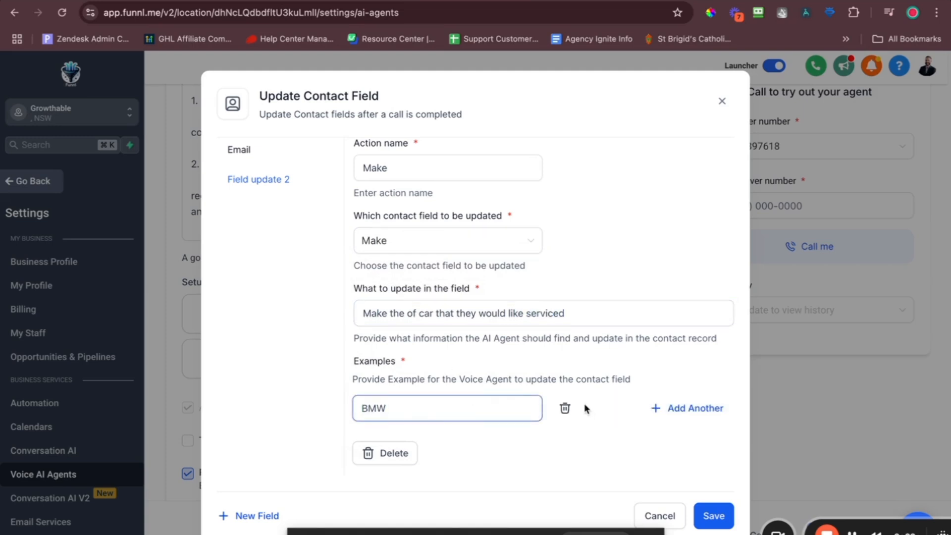
{"action": "left_click", "coordinate": [658, 408]}
{"action": "left_click", "coordinate": [388, 419]}
{"action": "type", "text": "For"}
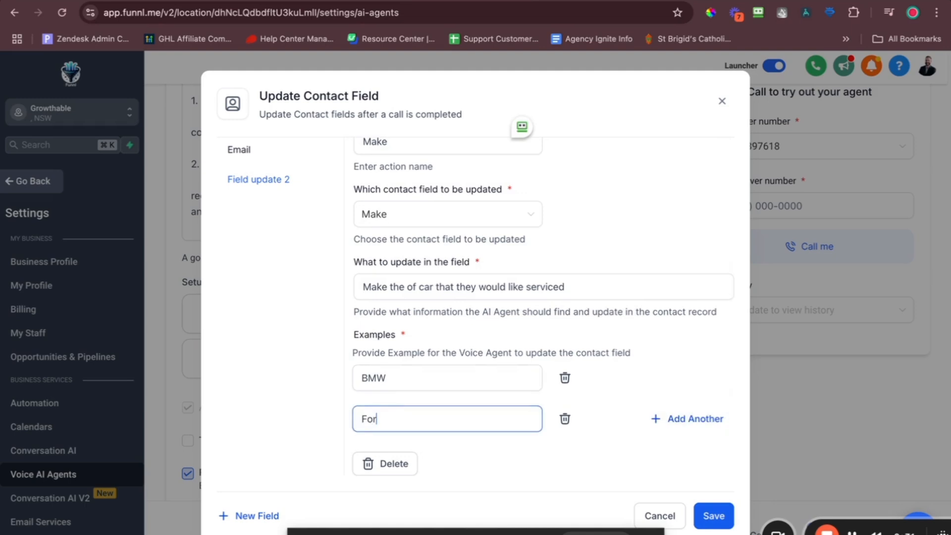
{"action": "type", "text": "d"}
{"action": "left_click", "coordinate": [702, 515]}
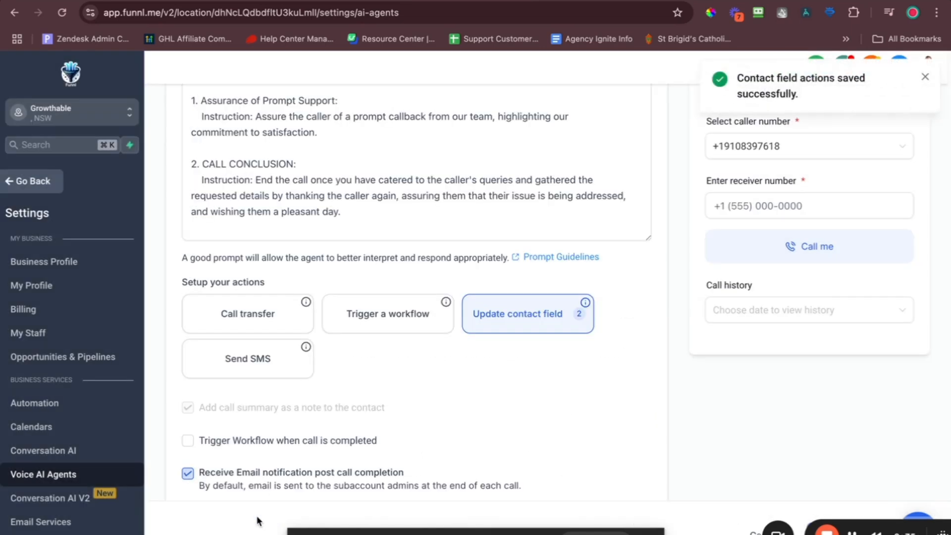
Add a third action named Model that fills the Odo field with the odometer reading.
{"action": "left_click", "coordinate": [548, 327]}
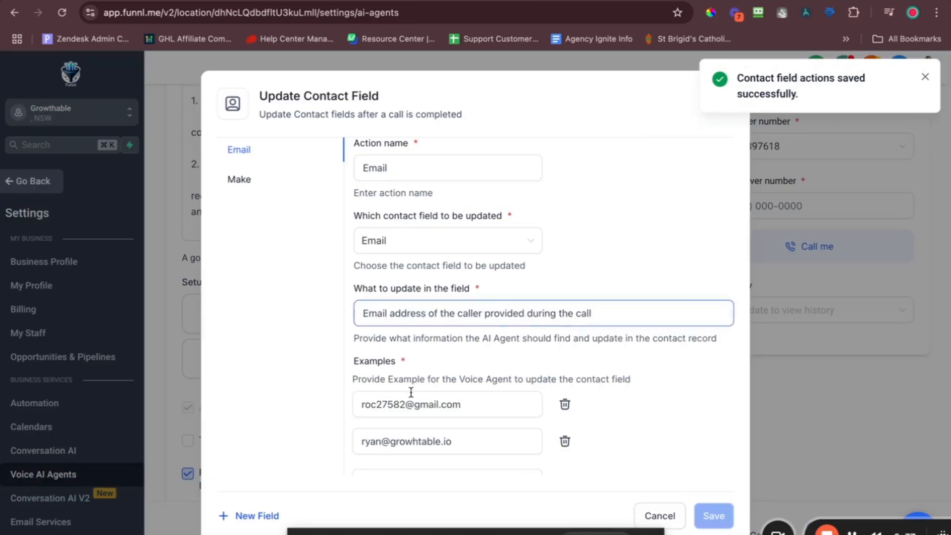
{"action": "left_click", "coordinate": [257, 516]}
{"action": "left_click", "coordinate": [420, 170]}
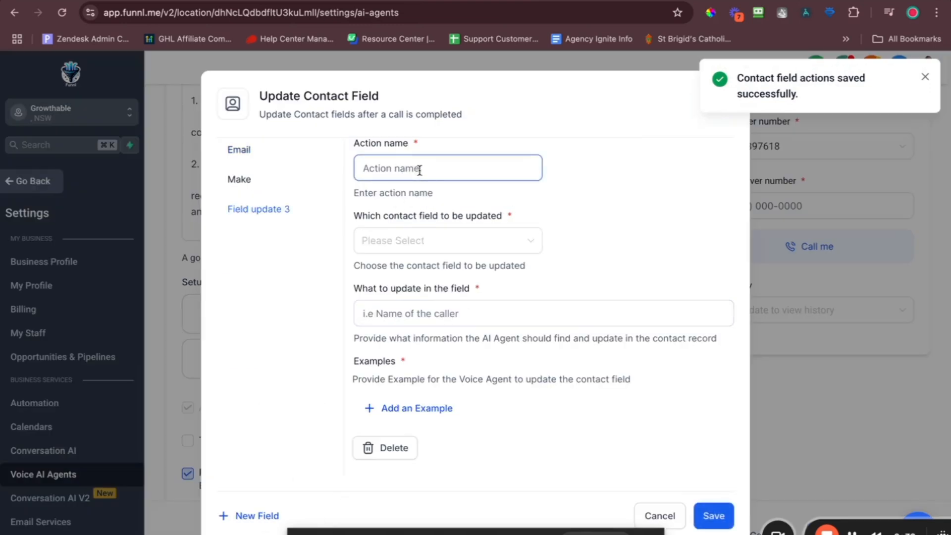
{"action": "type", "text": "M"}
{"action": "key", "text": "BackSpace"}
{"action": "type", "text": "Model"}
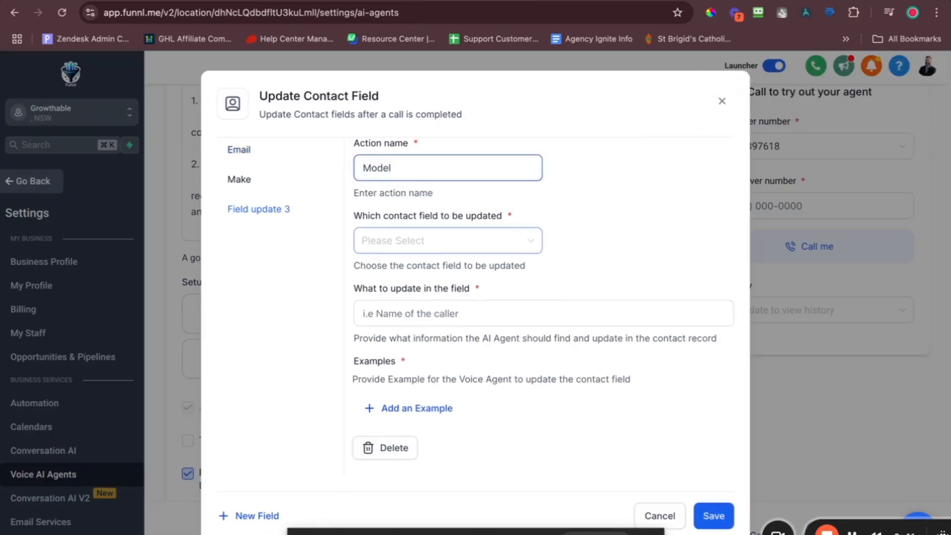
{"action": "left_click", "coordinate": [503, 240]}
{"action": "type", "text": "od"}
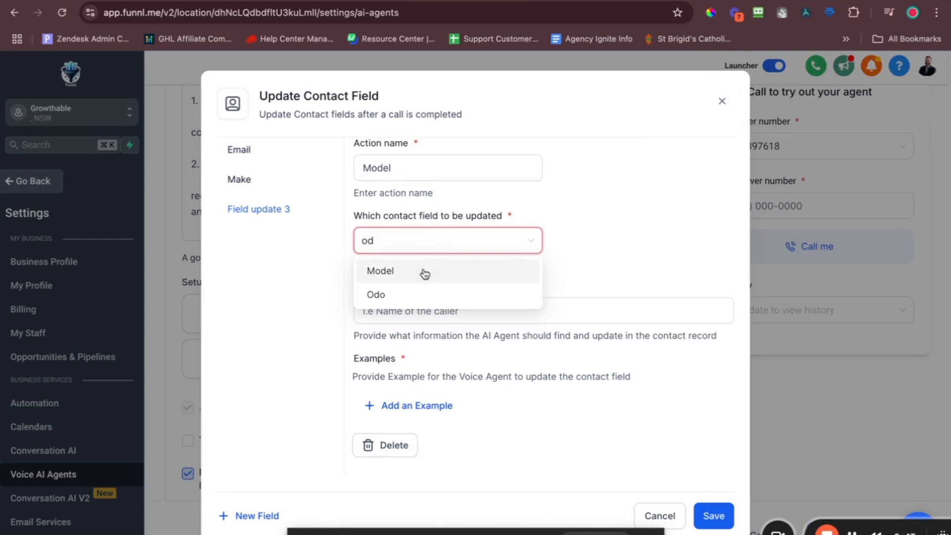
{"action": "left_click", "coordinate": [438, 294]}
{"action": "left_click", "coordinate": [437, 312]}
{"action": "type", "text": "Odomete"}
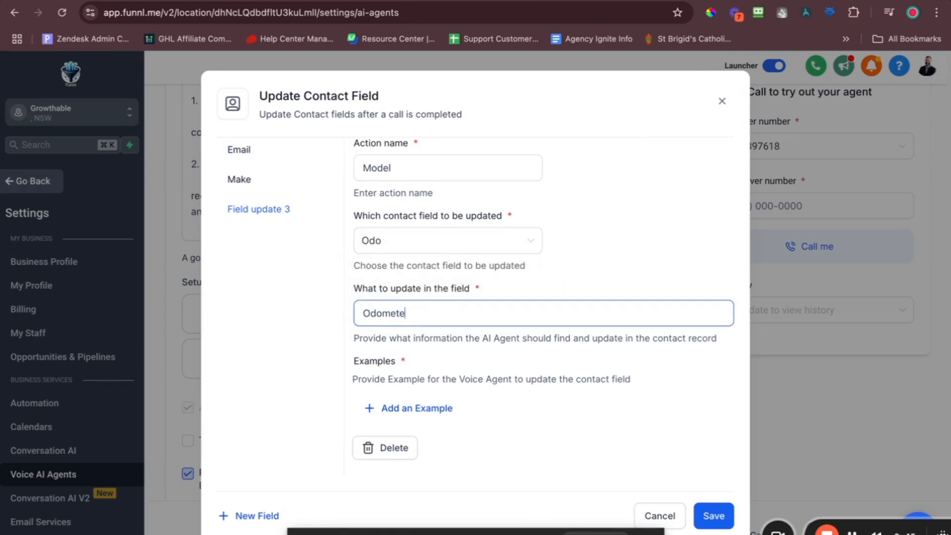
{"action": "type", "text": "r readong "}
{"action": "type", "text": "ng of the"}
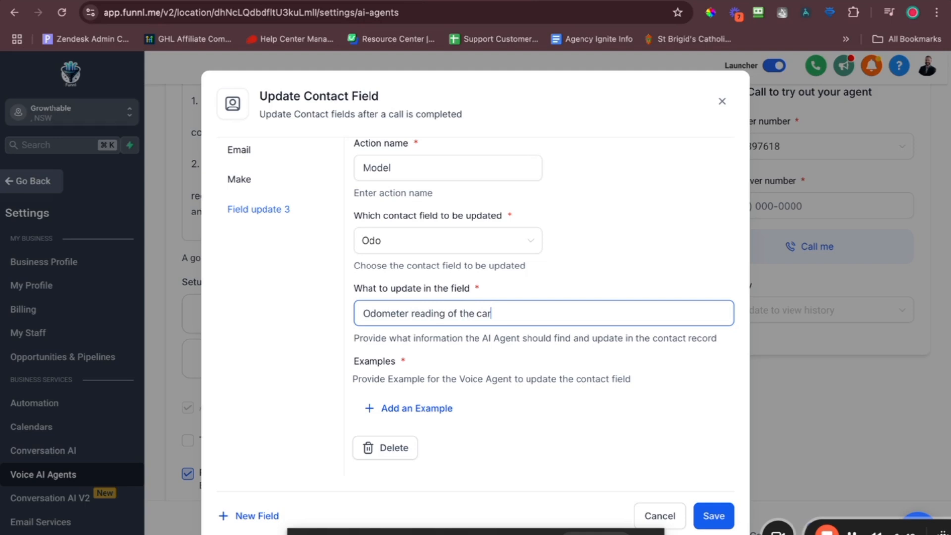
Give it examples 100,000, one hundred thousand and 80,000, then save.
{"action": "left_click", "coordinate": [404, 408]}
{"action": "type", "text": "100,"}
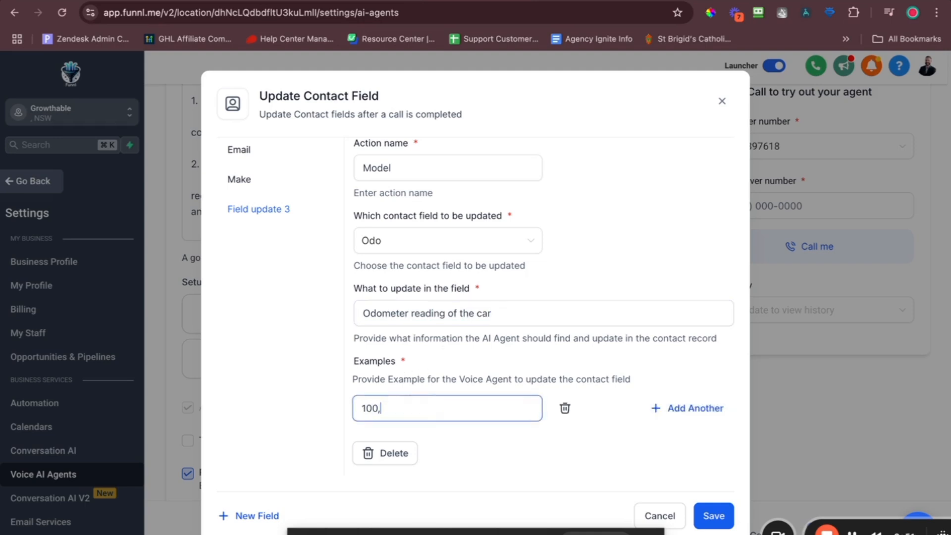
{"action": "type", "text": "000"}
{"action": "left_click", "coordinate": [694, 414]}
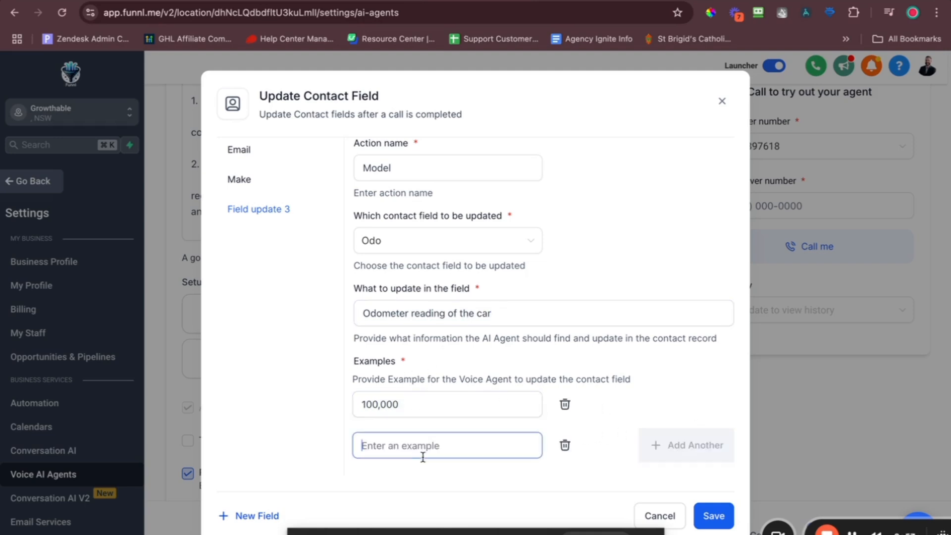
{"action": "type", "text": "one hund"}
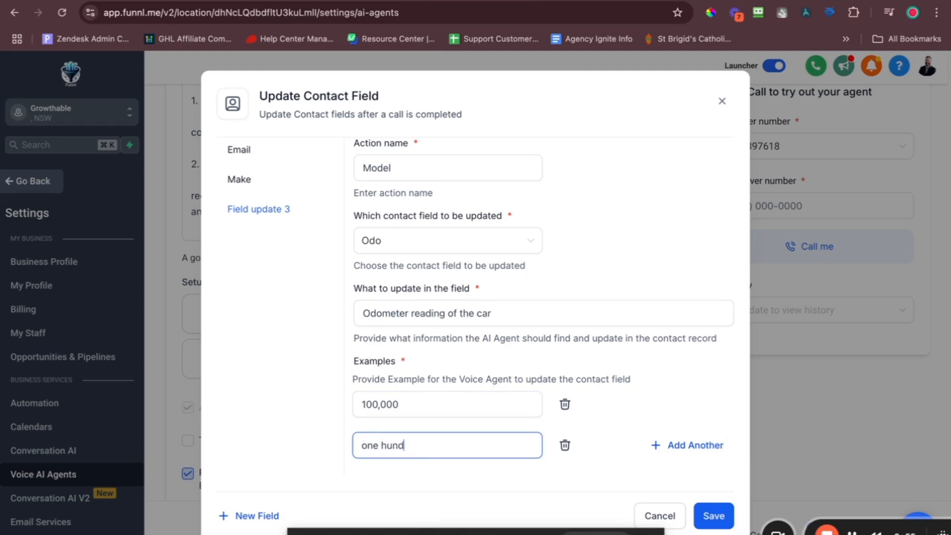
{"action": "type", "text": "red thousand"}
{"action": "left_click", "coordinate": [694, 445]}
{"action": "type", "text": "80,"}
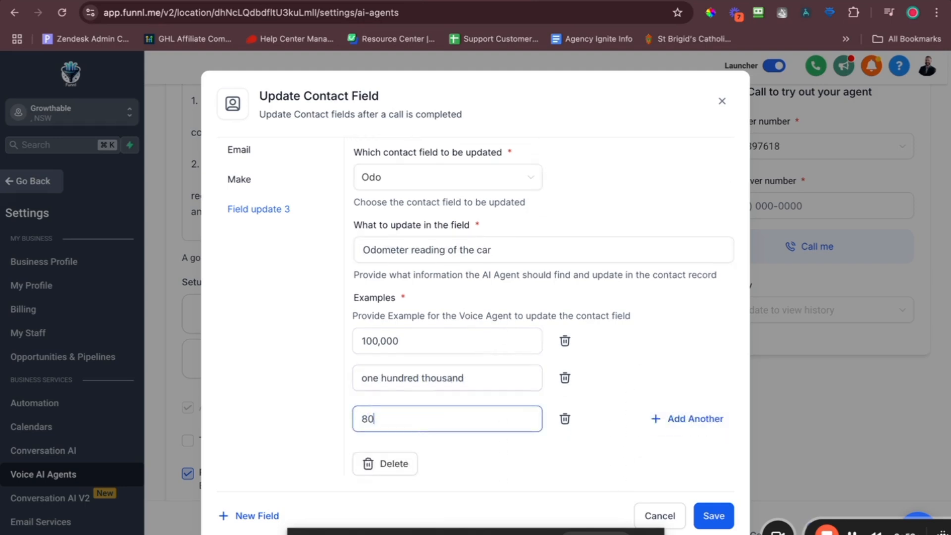
{"action": "type", "text": "000"}
{"action": "left_click", "coordinate": [713, 518]}
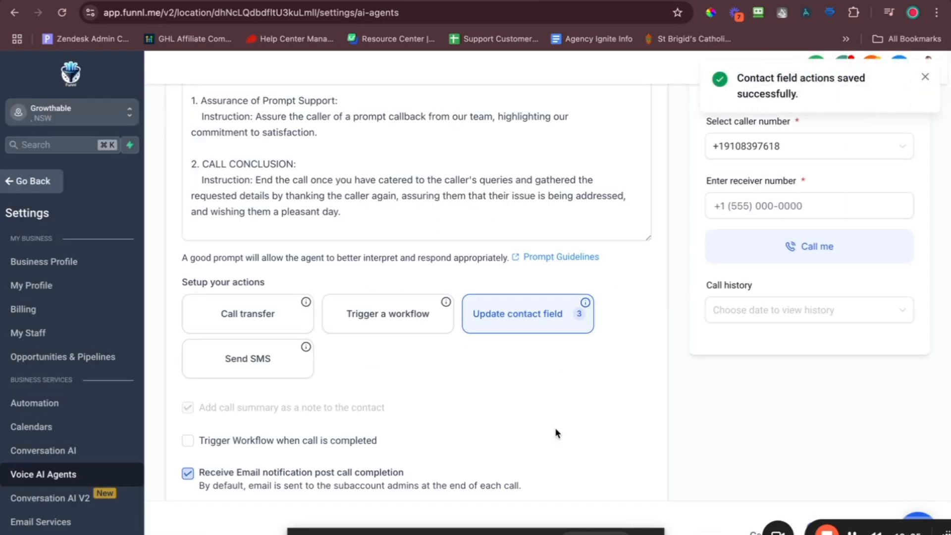
Append km, kilometers and miles to the three Odo examples and save.
{"action": "left_click", "coordinate": [545, 333]}
{"action": "scroll", "coordinate": [498, 255], "scroll_direction": "down", "scroll_amount": 2}
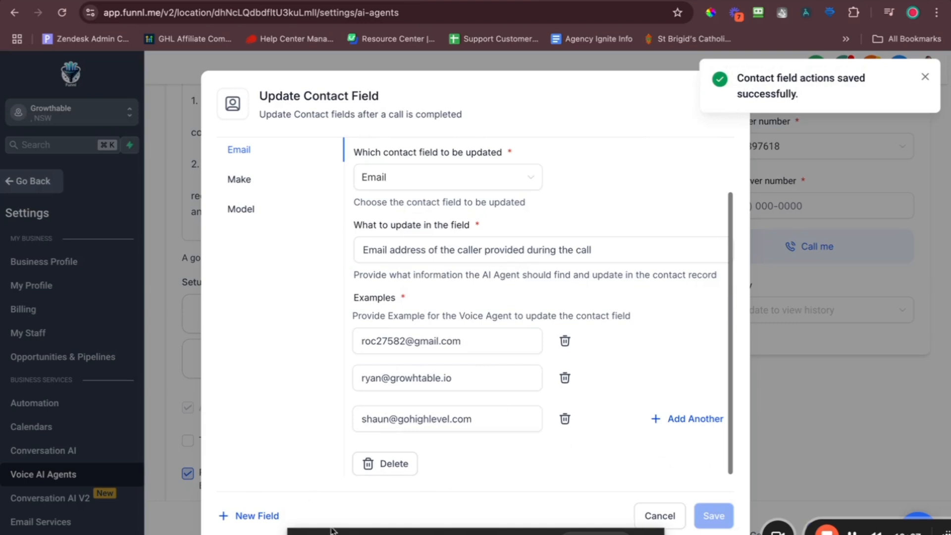
{"action": "left_click", "coordinate": [268, 215]}
{"action": "left_click", "coordinate": [437, 409]}
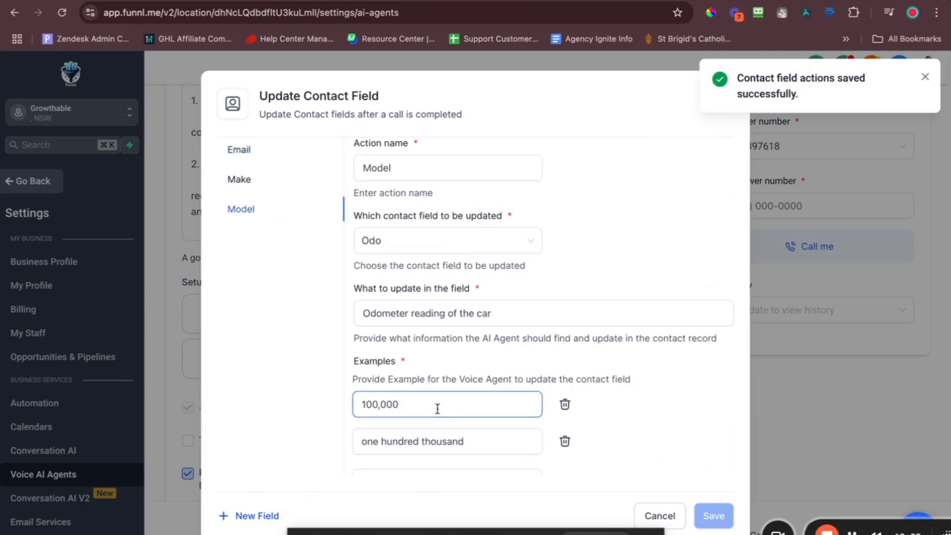
{"action": "type", "text": "km"}
{"action": "left_click", "coordinate": [501, 443]}
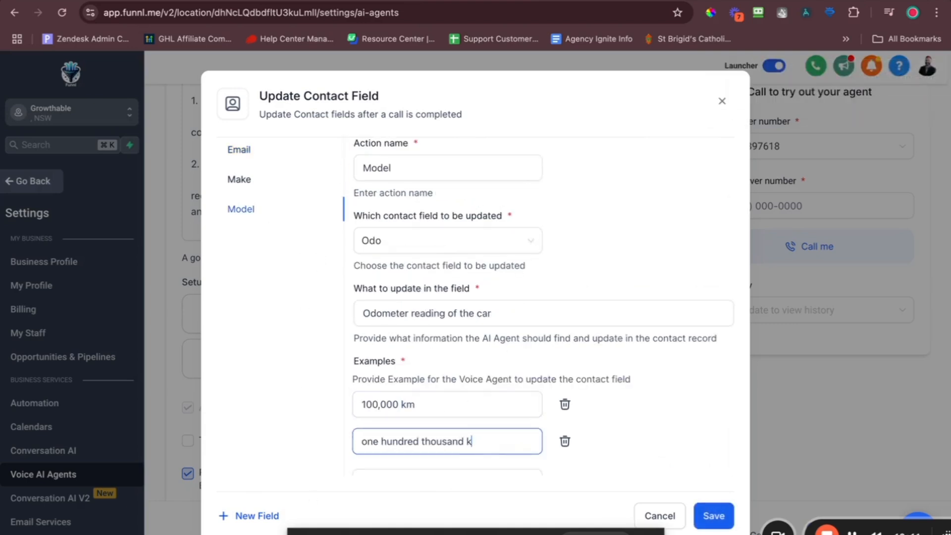
{"action": "type", "text": "kilometers"}
{"action": "scroll", "coordinate": [508, 404], "scroll_direction": "down", "scroll_amount": 2}
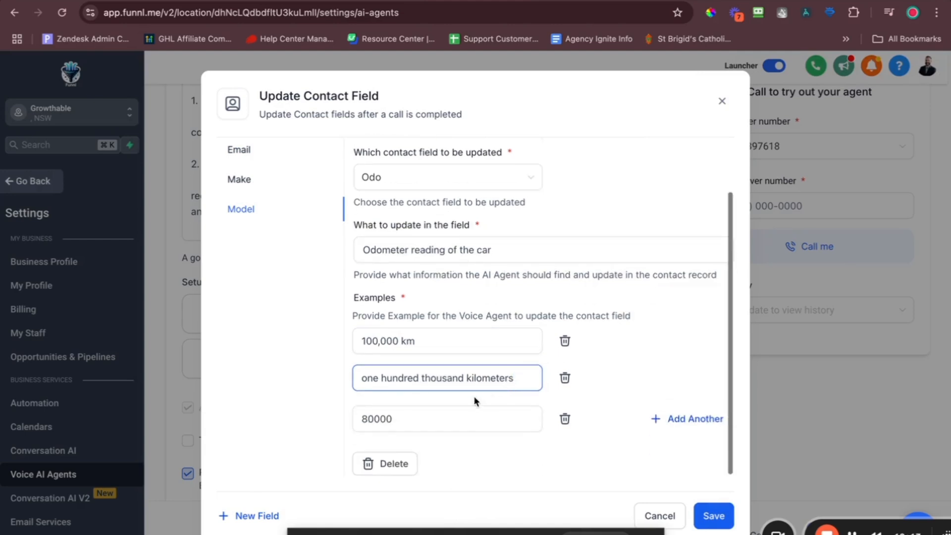
{"action": "left_click", "coordinate": [470, 417]}
{"action": "type", "text": "miles"}
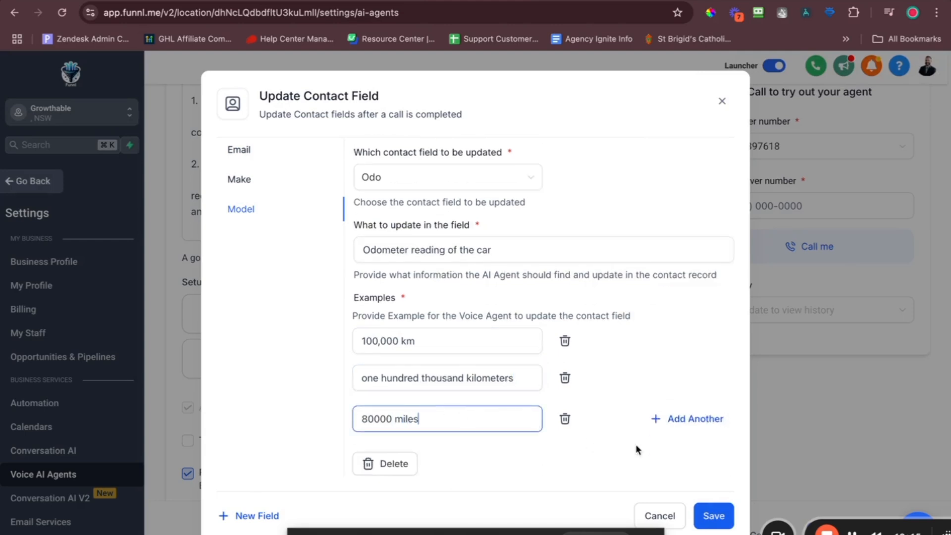
{"action": "left_click", "coordinate": [714, 515]}
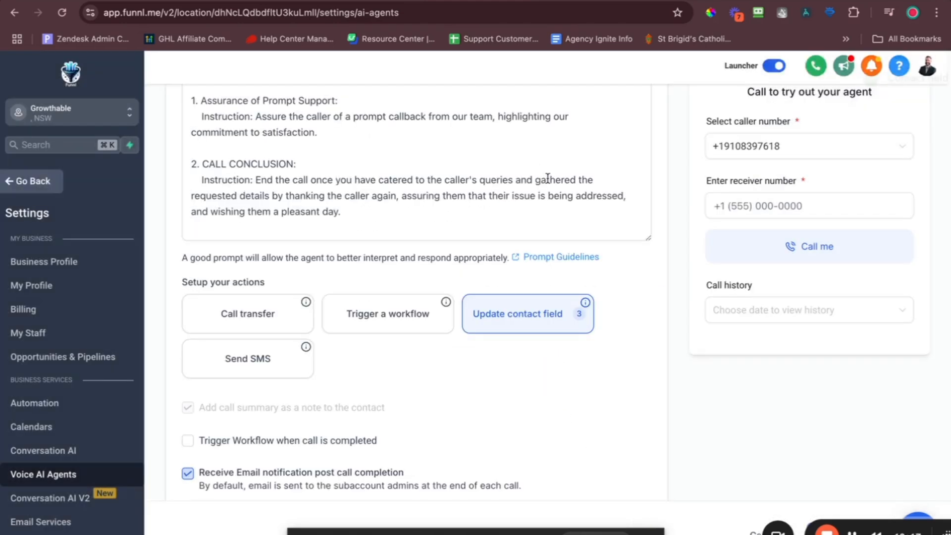
Add a fourth action named Model mapped to the Model field, described as the car's model.
{"action": "left_click", "coordinate": [505, 318]}
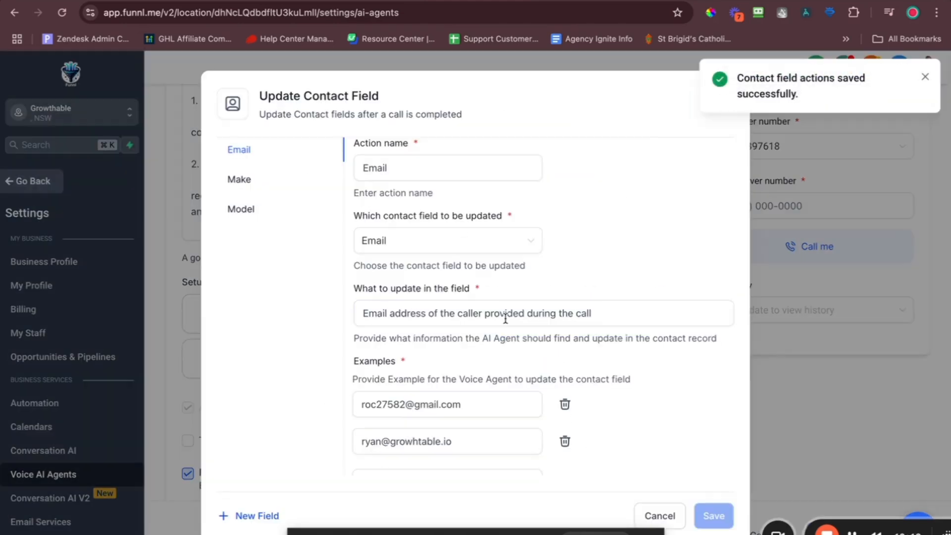
{"action": "left_click", "coordinate": [243, 522]}
{"action": "left_click", "coordinate": [452, 162]}
{"action": "type", "text": "Model"}
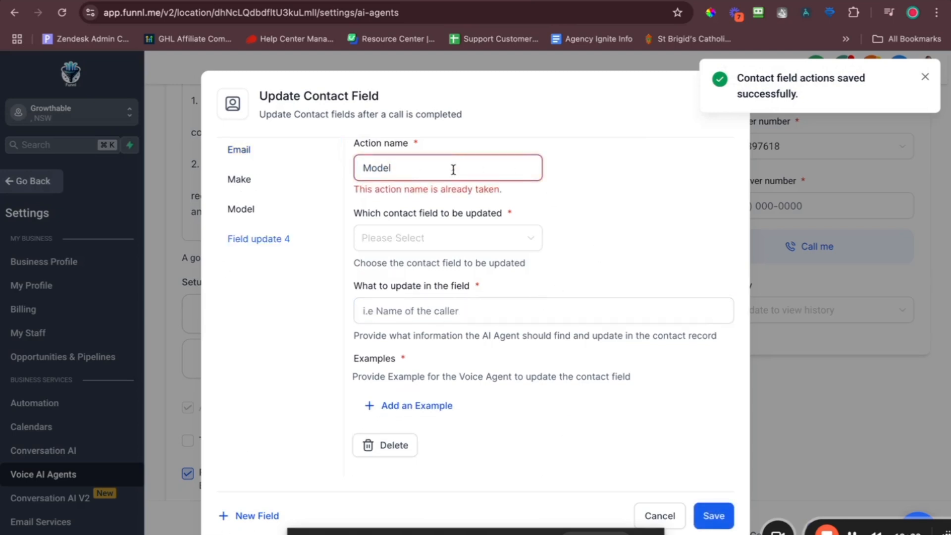
{"action": "left_click", "coordinate": [470, 227]}
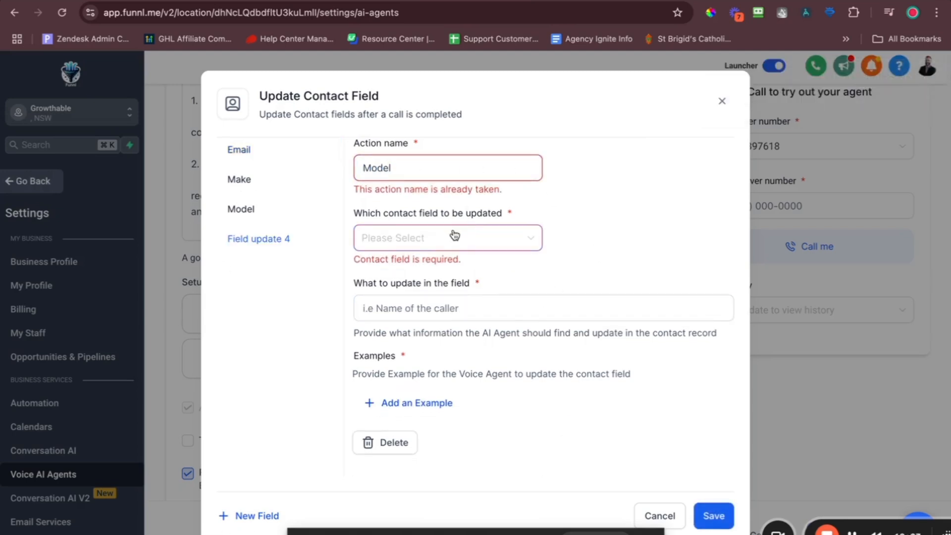
{"action": "type", "text": "mode"}
{"action": "left_click", "coordinate": [427, 270]}
{"action": "left_click", "coordinate": [421, 313]}
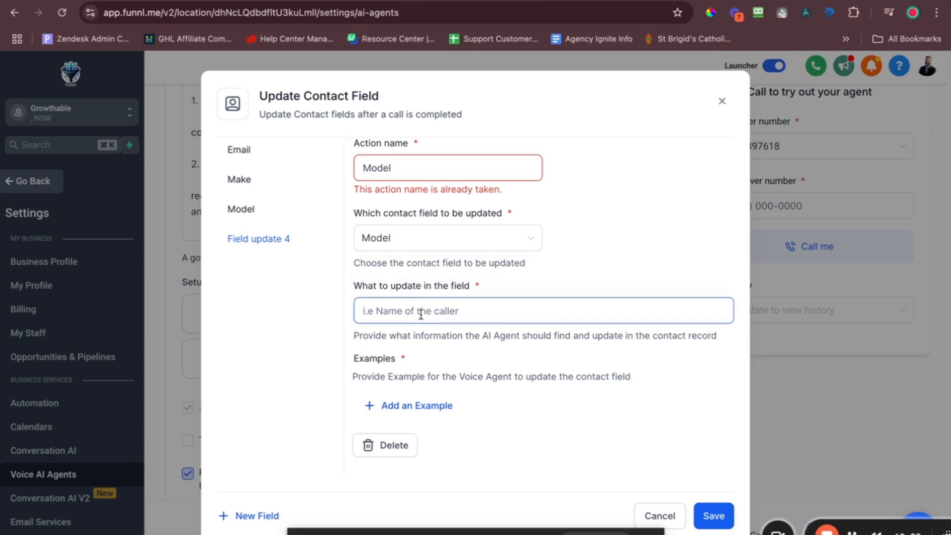
{"action": "type", "text": "Its the model of the car"}
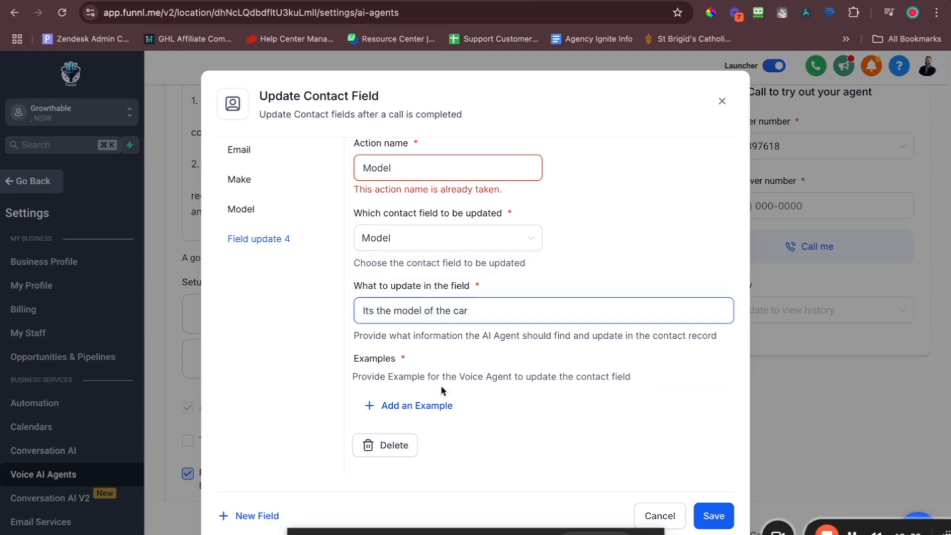
Enter M3 and 5 Series as example models and try saving.
{"action": "left_click", "coordinate": [427, 404]}
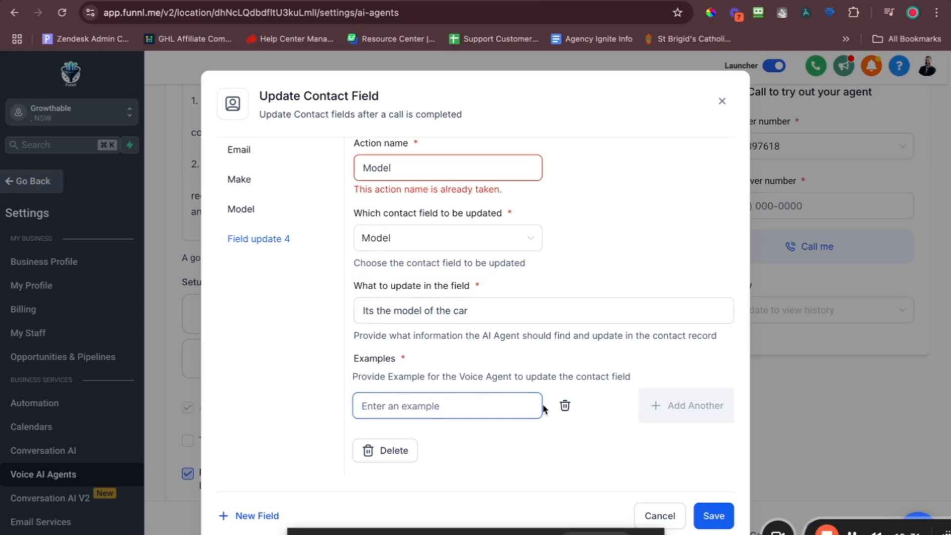
{"action": "type", "text": "M3"}
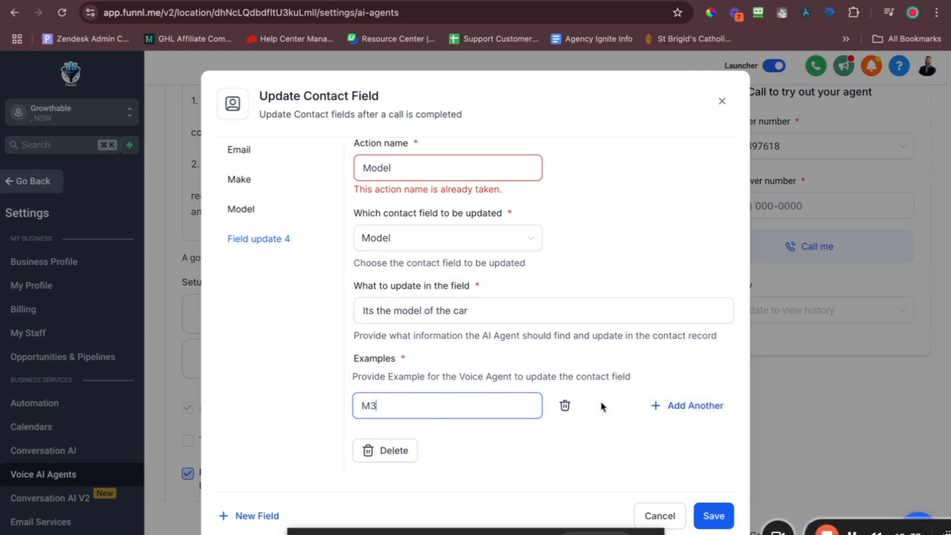
{"action": "left_click", "coordinate": [658, 405]}
{"action": "type", "text": "5 Series"}
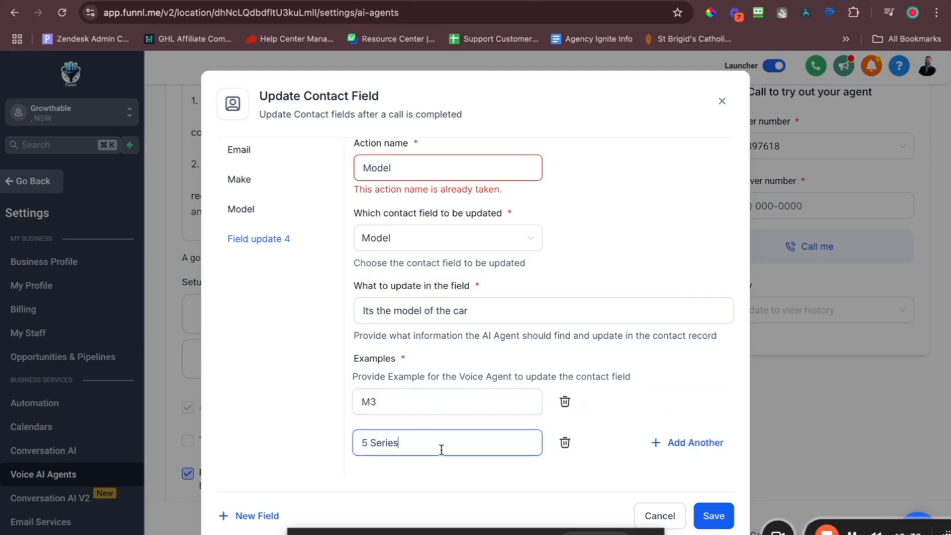
{"action": "left_click", "coordinate": [701, 516]}
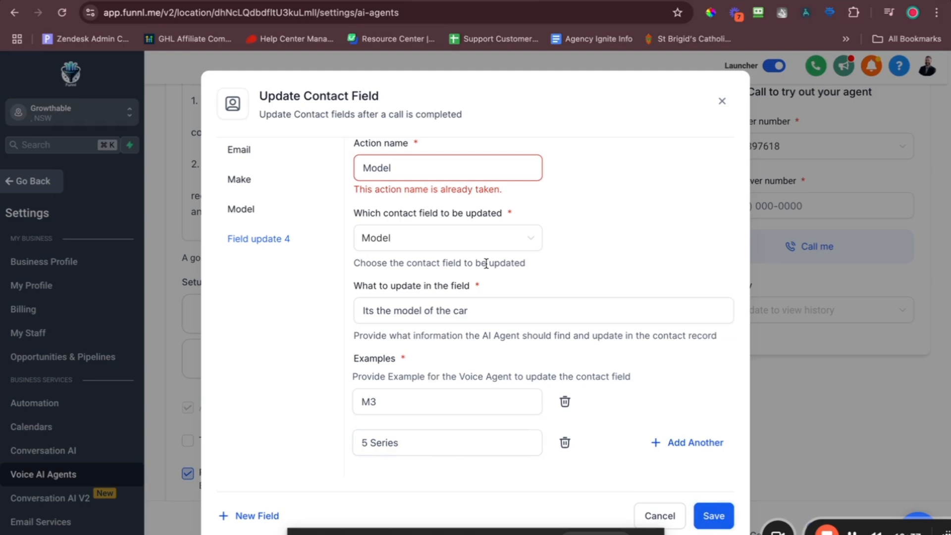
Rename the action to Odo since Model is already taken, and save it.
{"action": "left_click", "coordinate": [416, 237]}
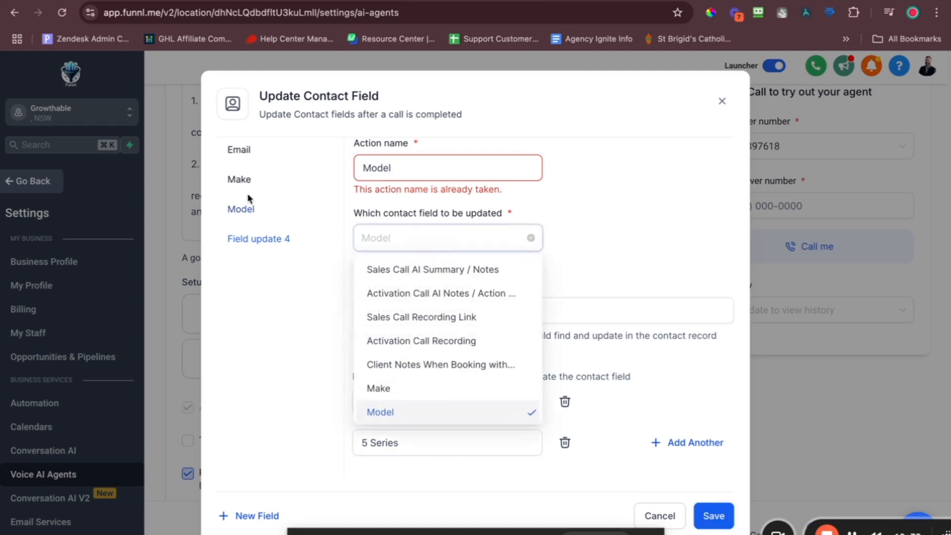
{"action": "left_click", "coordinate": [243, 209]}
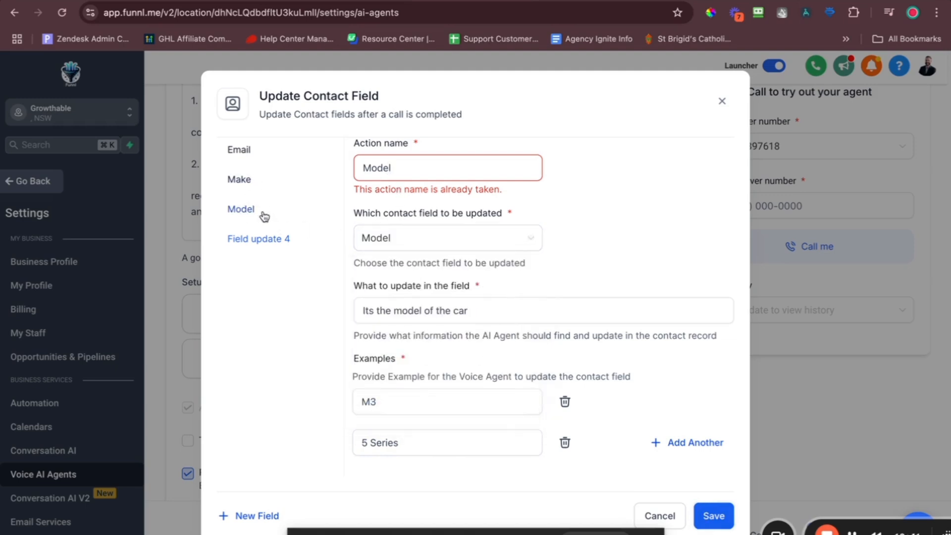
{"action": "left_click", "coordinate": [398, 171]}
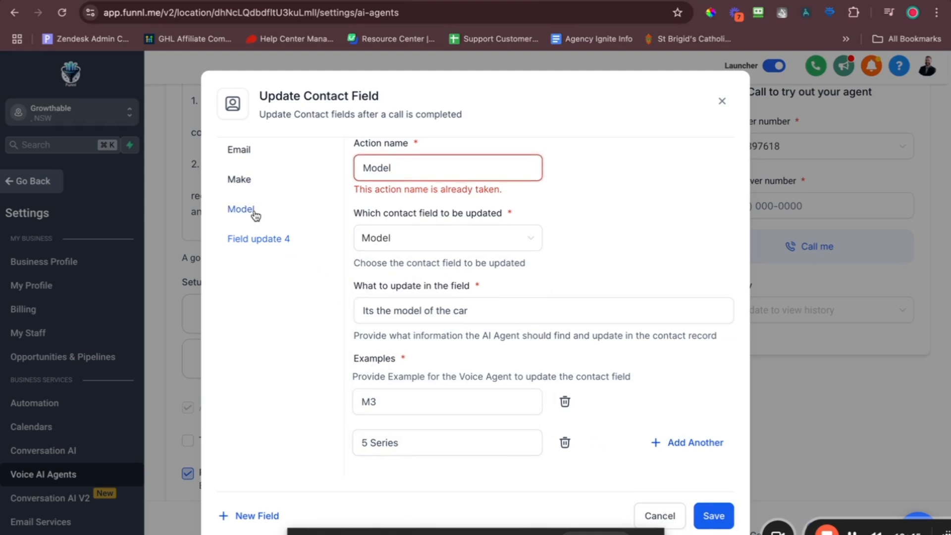
{"action": "double_click", "coordinate": [402, 170]}
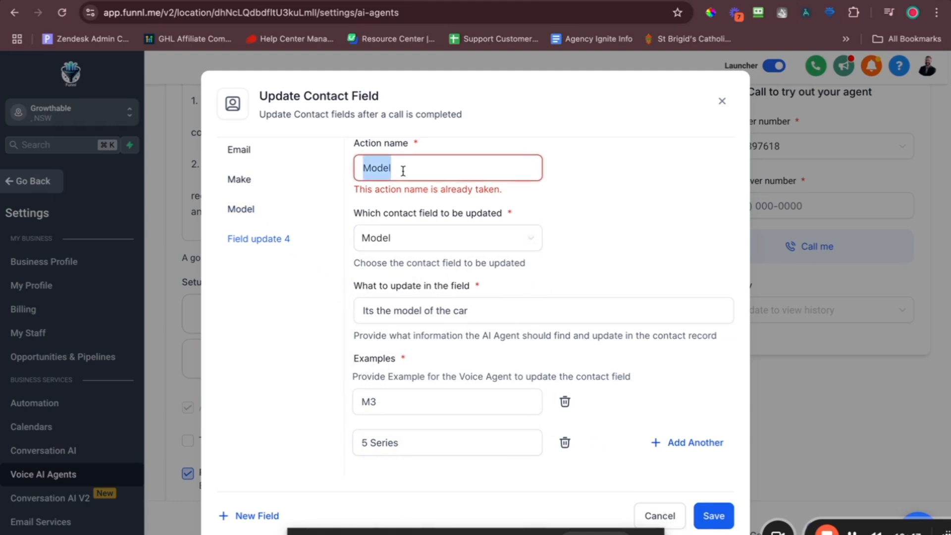
{"action": "type", "text": "Odo"}
{"action": "triple_click", "coordinate": [516, 312]}
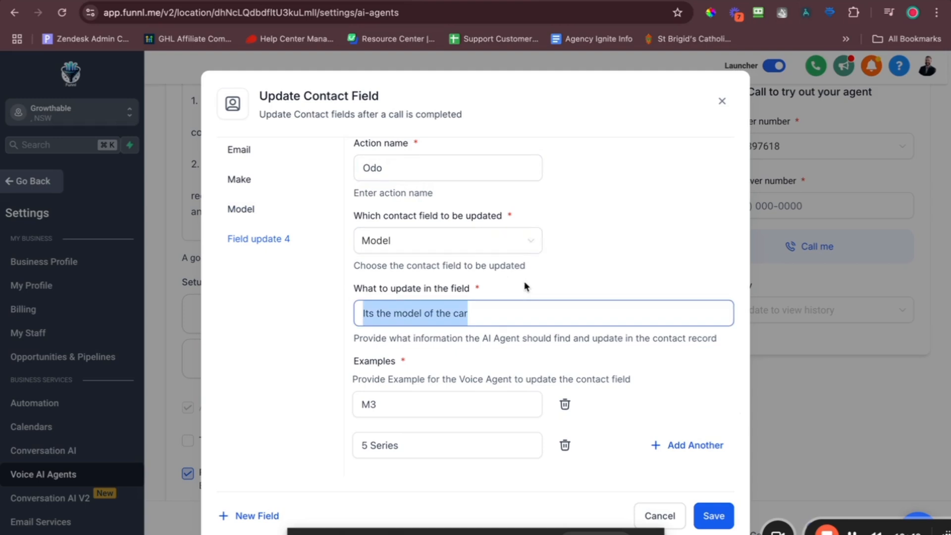
{"action": "left_click", "coordinate": [715, 516]}
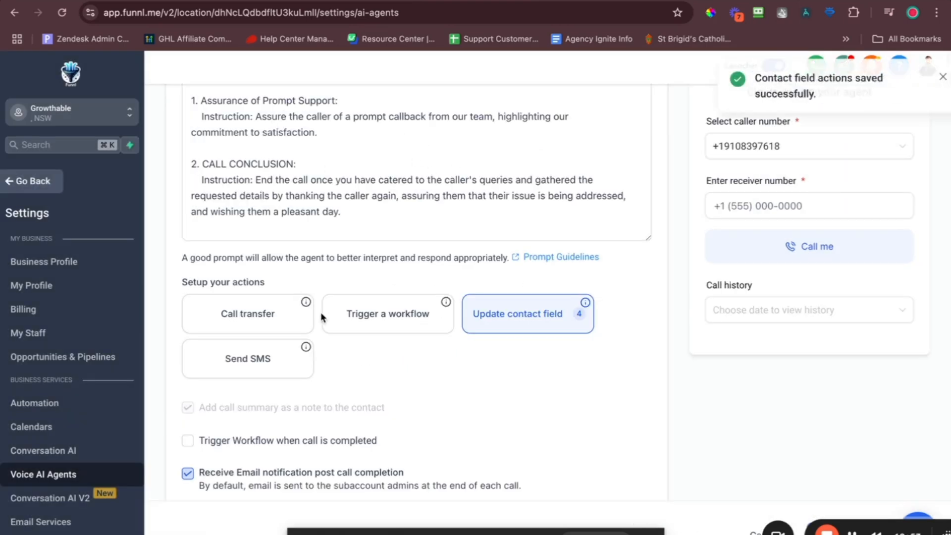
Reopen the contact field actions and begin remapping the Model action's contact field.
{"action": "left_click", "coordinate": [548, 329]}
{"action": "left_click", "coordinate": [240, 180]}
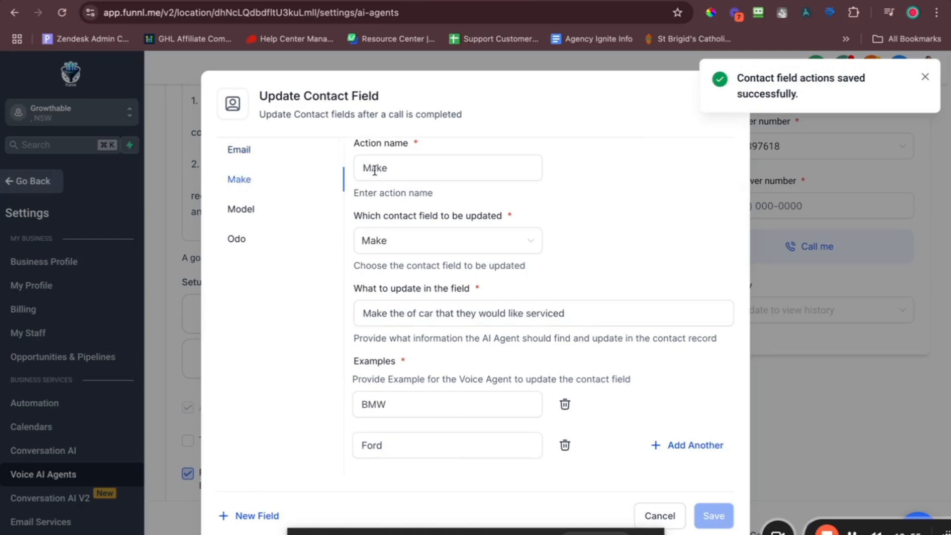
{"action": "left_click", "coordinate": [238, 219]}
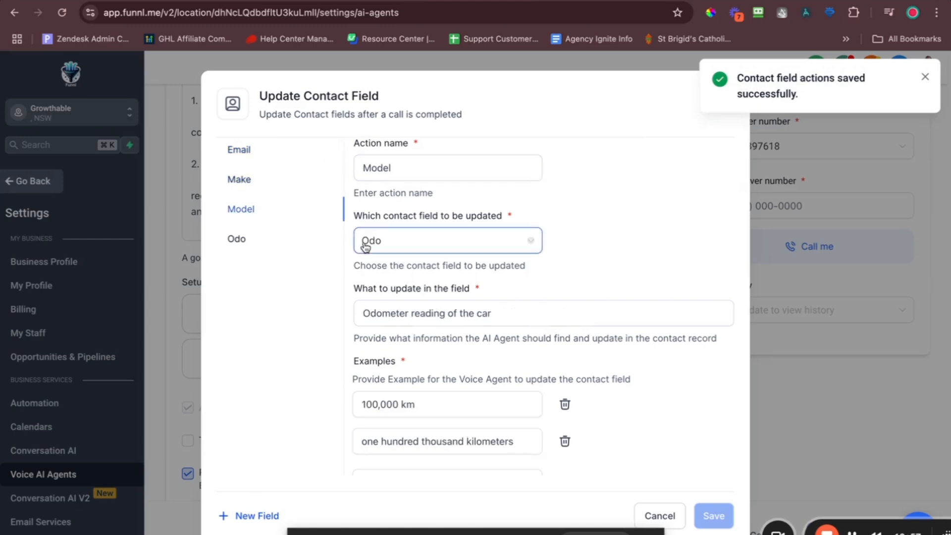
{"action": "left_click", "coordinate": [396, 242]}
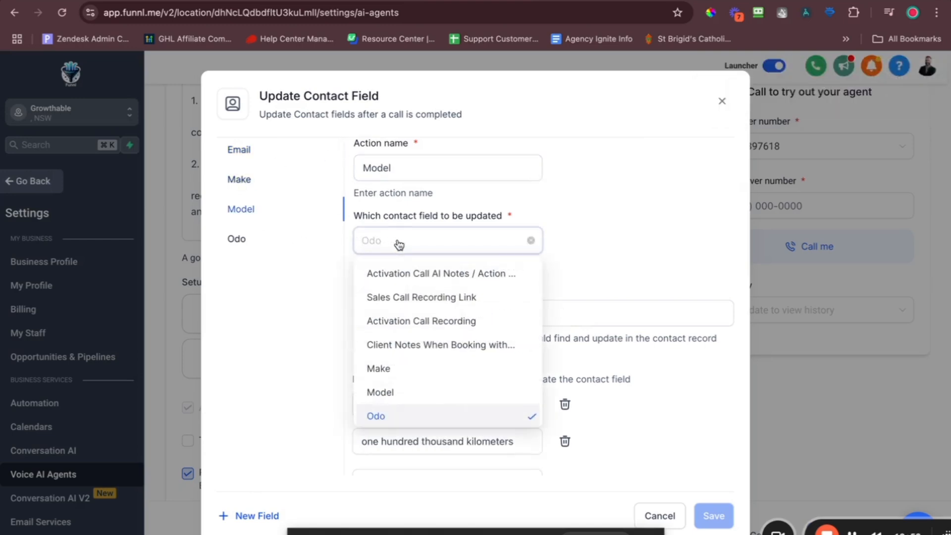
{"action": "type", "text": "model"}
{"action": "left_click", "coordinate": [400, 275]}
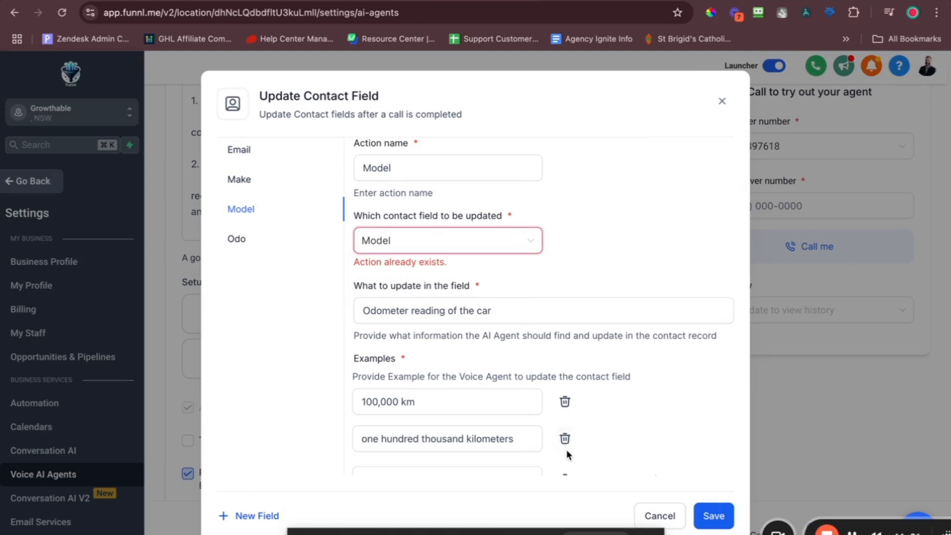
{"action": "double_click", "coordinate": [282, 238]}
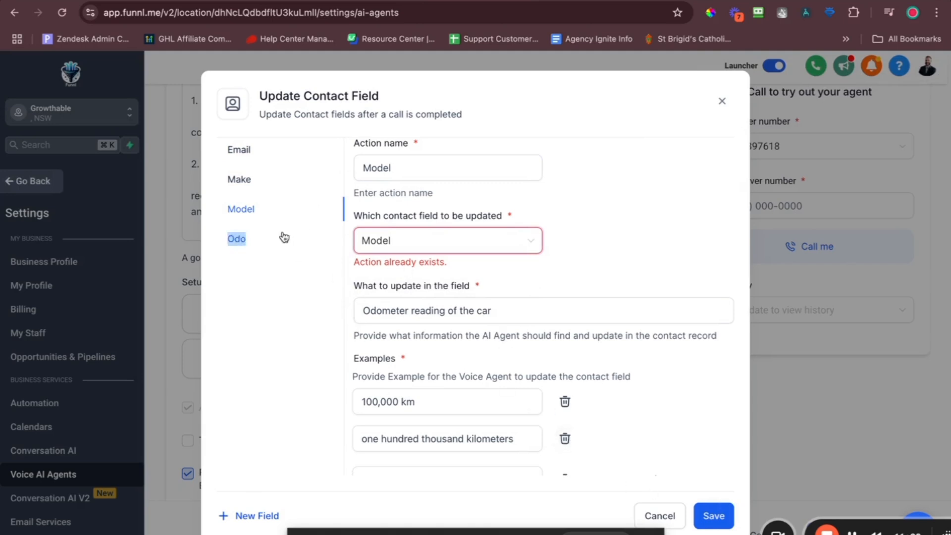
{"action": "left_click", "coordinate": [443, 250]}
{"action": "left_click", "coordinate": [255, 243]}
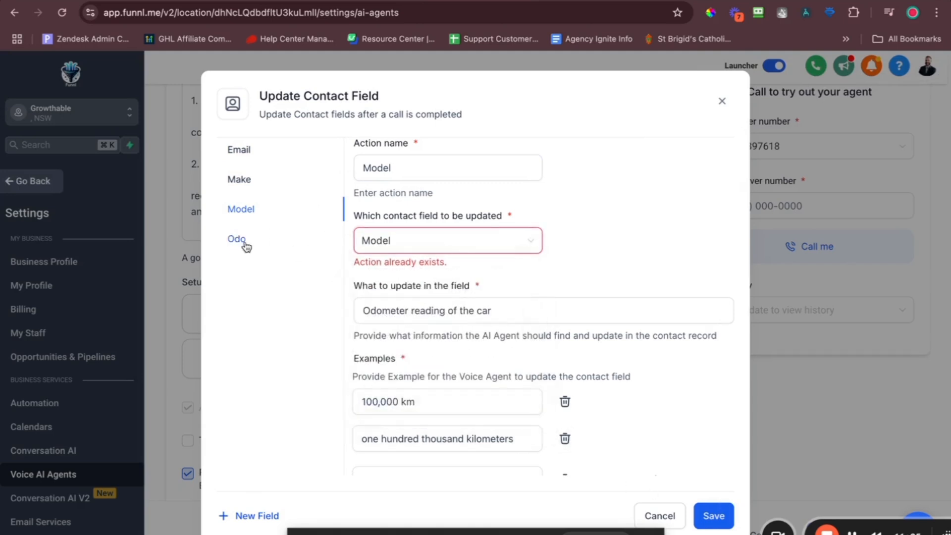
{"action": "left_click", "coordinate": [382, 243]}
{"action": "left_click", "coordinate": [401, 307]}
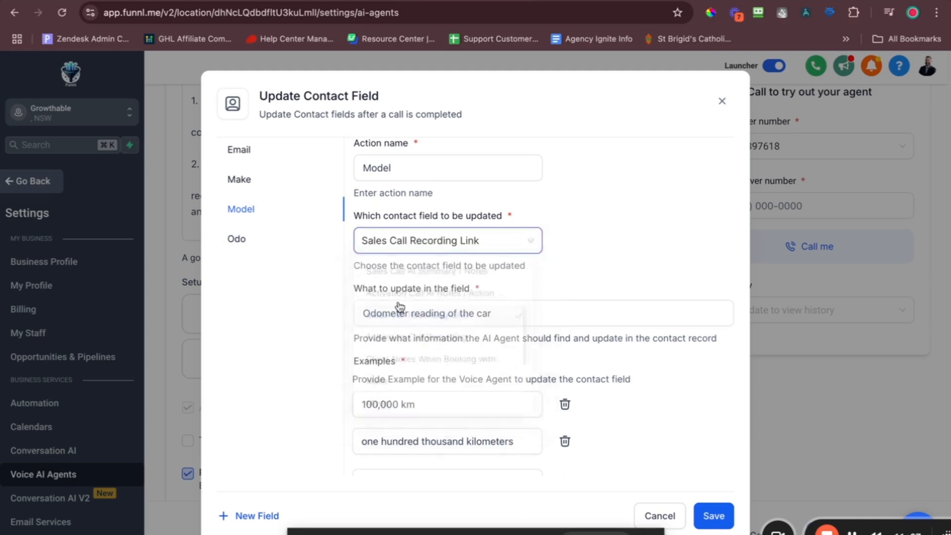
Try reassigning the Odo action's contact field from the filtered field list.
{"action": "left_click", "coordinate": [238, 239]}
{"action": "left_click", "coordinate": [416, 248]}
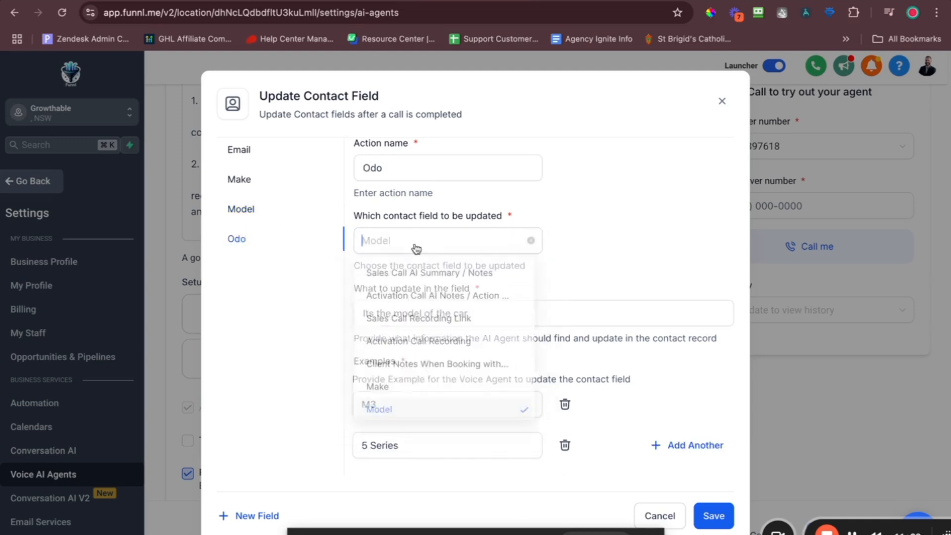
{"action": "left_click", "coordinate": [424, 321]}
{"action": "left_click", "coordinate": [416, 241]}
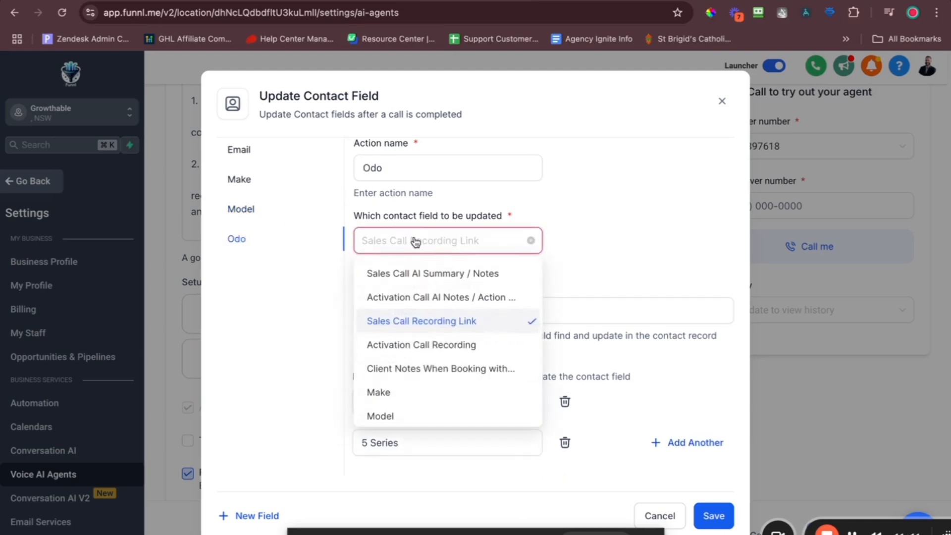
{"action": "type", "text": "model"}
{"action": "left_click", "coordinate": [403, 270]}
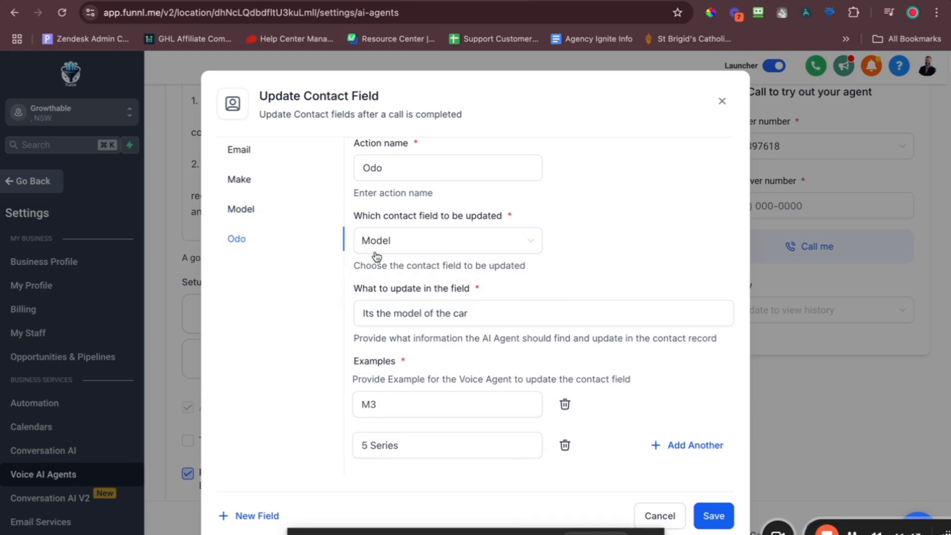
Set the Model action's field to Model, then clear that choice again.
{"action": "left_click", "coordinate": [239, 210]}
{"action": "left_click", "coordinate": [237, 241]}
{"action": "left_click", "coordinate": [240, 209]}
{"action": "left_click", "coordinate": [385, 244]}
{"action": "type", "text": "mode"}
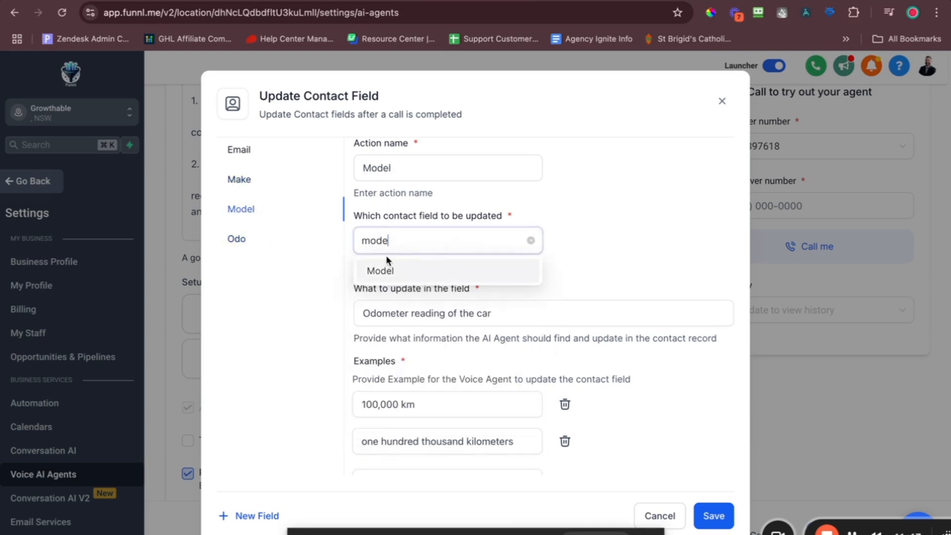
{"action": "left_click", "coordinate": [385, 271]}
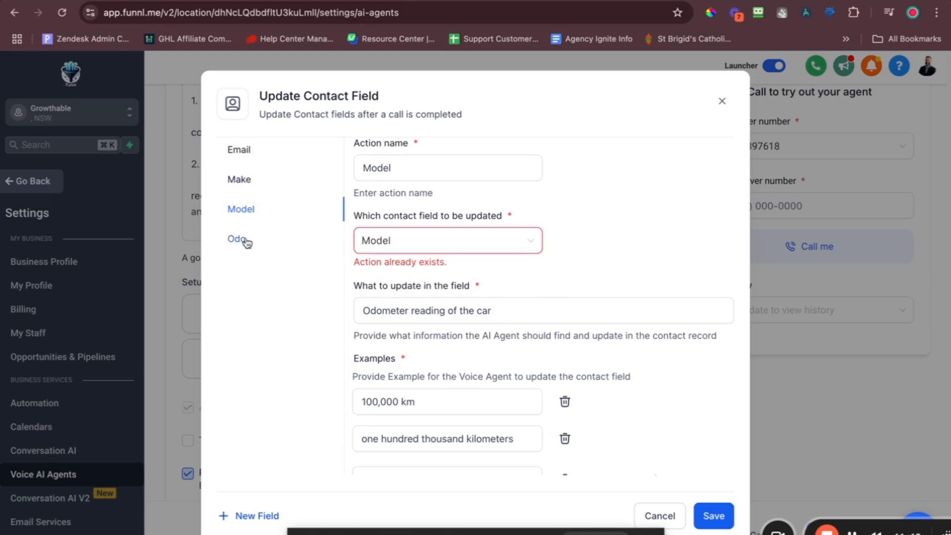
{"action": "left_click", "coordinate": [432, 251]}
{"action": "left_click", "coordinate": [531, 242]}
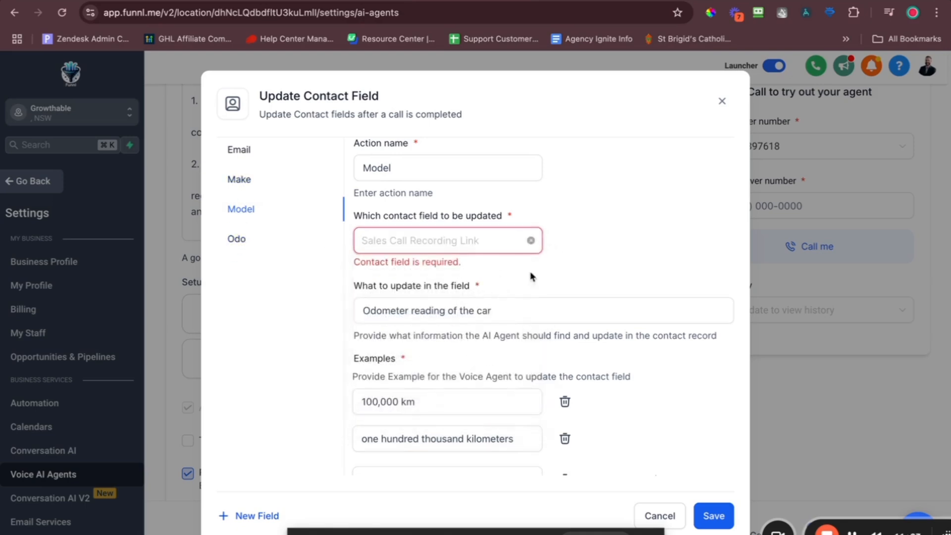
{"action": "left_click", "coordinate": [533, 318]}
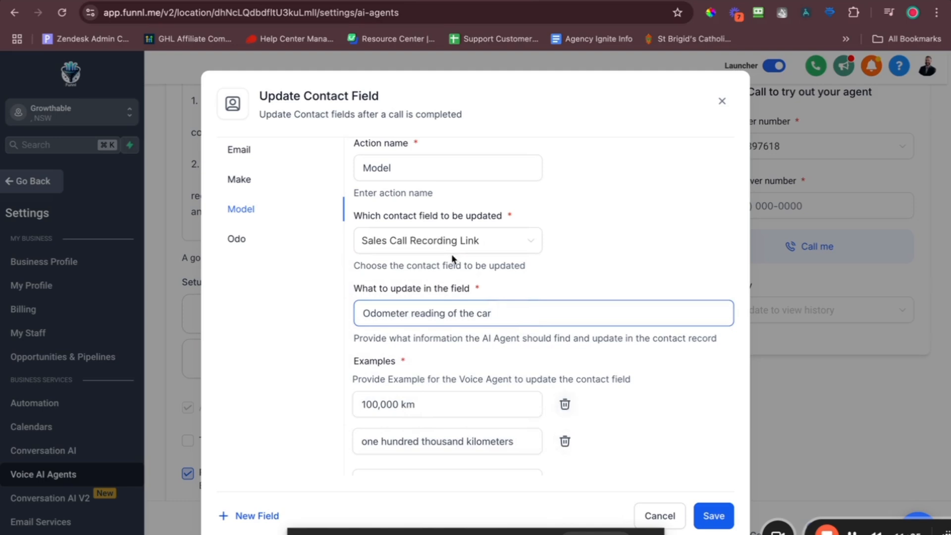
Map the Odo action to the Odo field and Model to Model, then save the actions.
{"action": "left_click", "coordinate": [240, 240]}
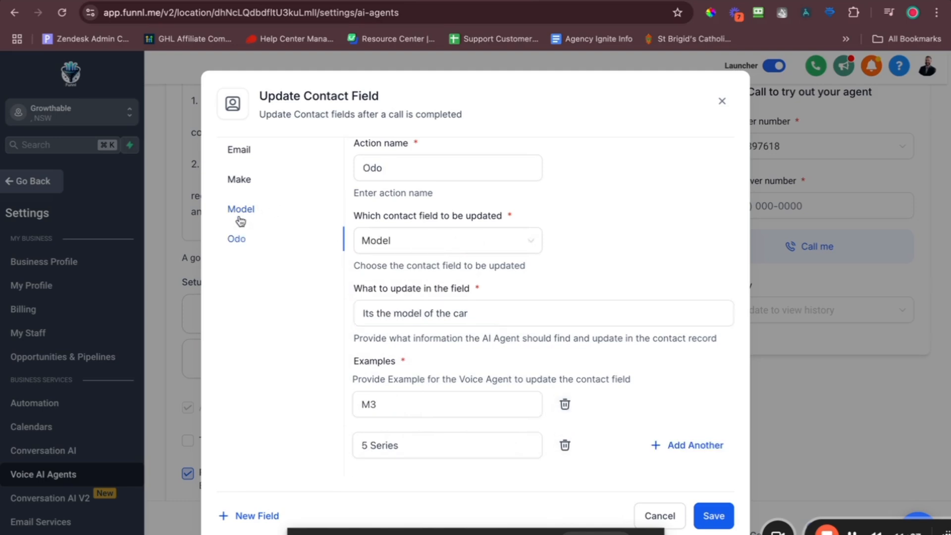
{"action": "left_click", "coordinate": [425, 244]}
{"action": "type", "text": "odo"}
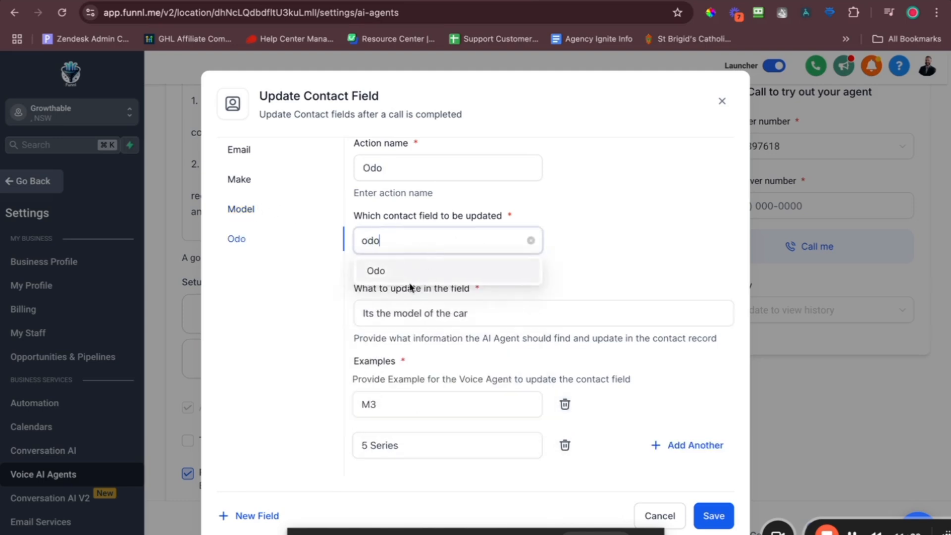
{"action": "left_click", "coordinate": [404, 271]}
{"action": "left_click", "coordinate": [254, 211]}
{"action": "left_click", "coordinate": [417, 243]}
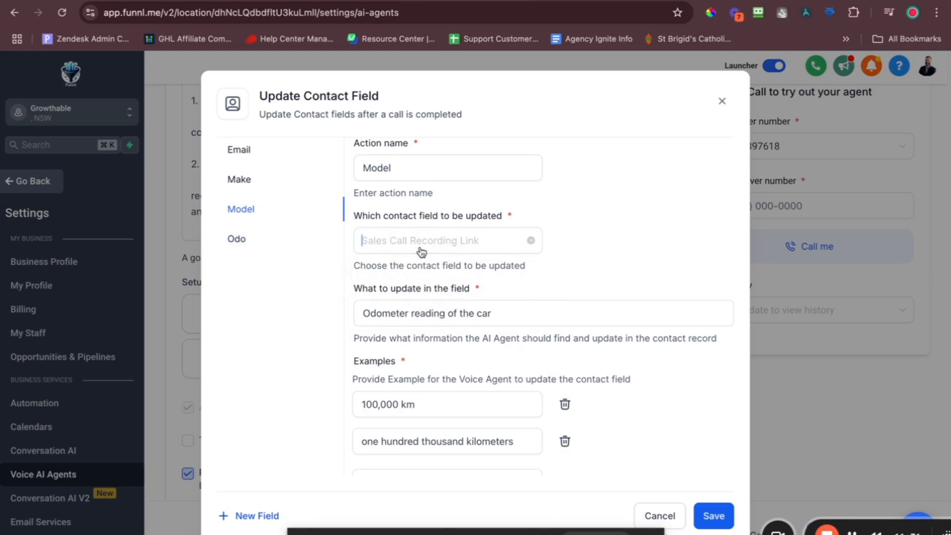
{"action": "type", "text": "model"}
{"action": "left_click", "coordinate": [418, 266]}
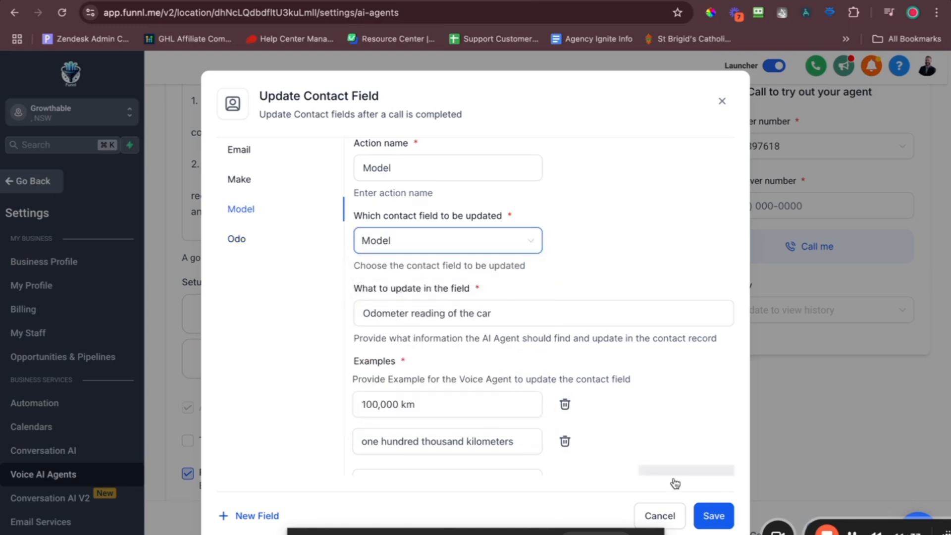
{"action": "left_click", "coordinate": [714, 516]}
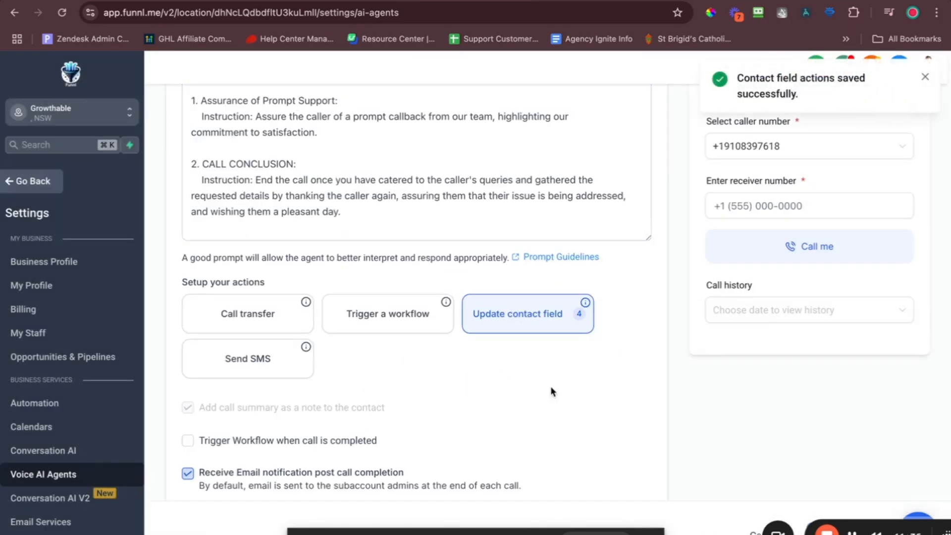
{"action": "left_click", "coordinate": [542, 302]}
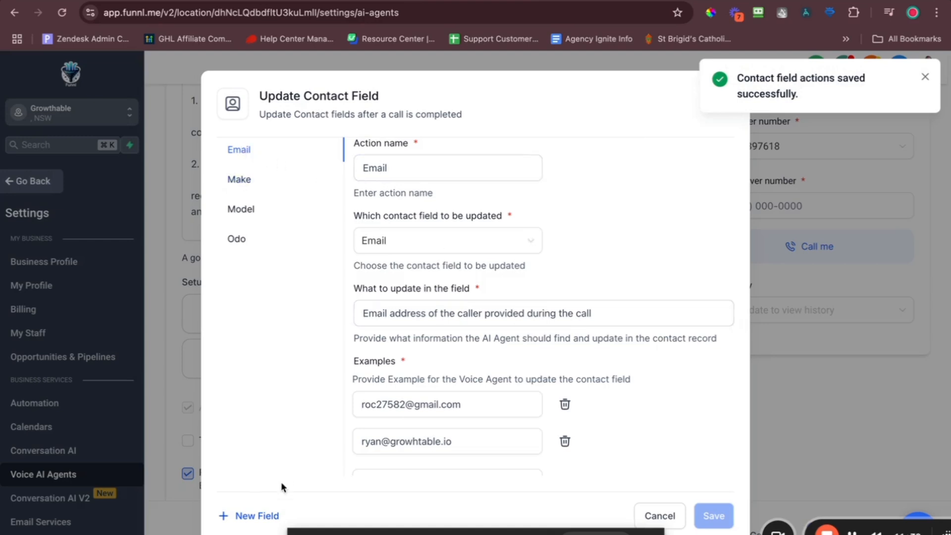
{"action": "left_click", "coordinate": [254, 516]}
Create a 'First Name' action updating the First Name field, described as 'First name of the caller'.
{"action": "left_click", "coordinate": [420, 161]}
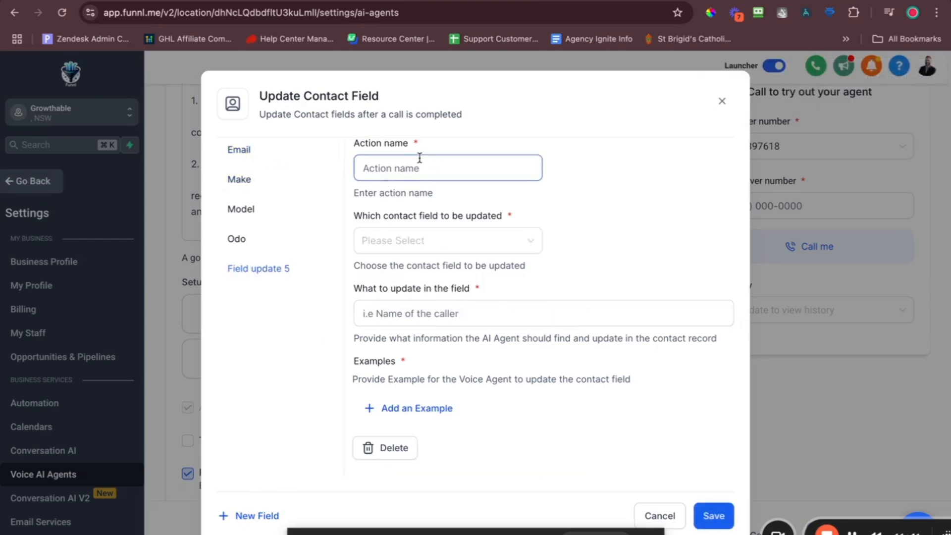
{"action": "type", "text": "First Name"}
{"action": "left_click", "coordinate": [421, 240]}
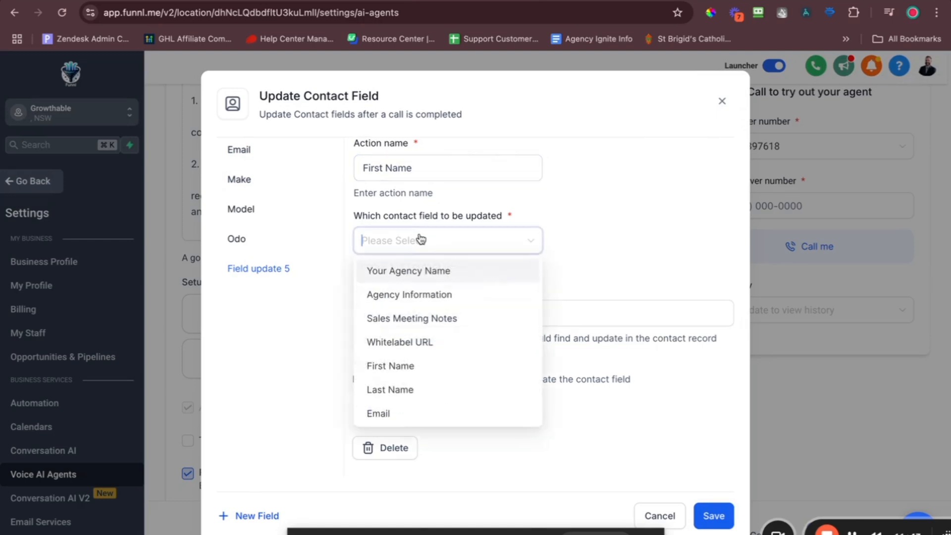
{"action": "type", "text": "firs"}
{"action": "left_click", "coordinate": [391, 271]}
{"action": "left_click", "coordinate": [418, 317]}
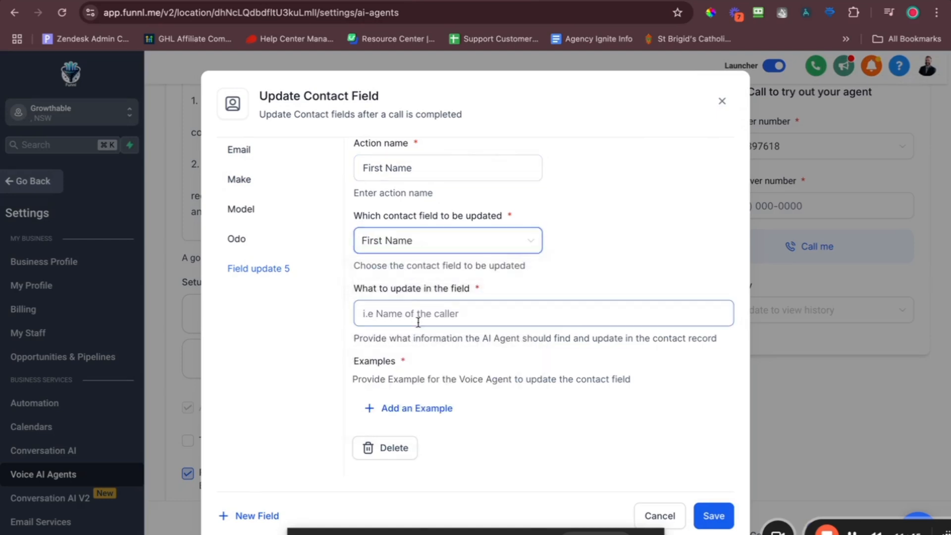
{"action": "type", "text": "First name of the c"}
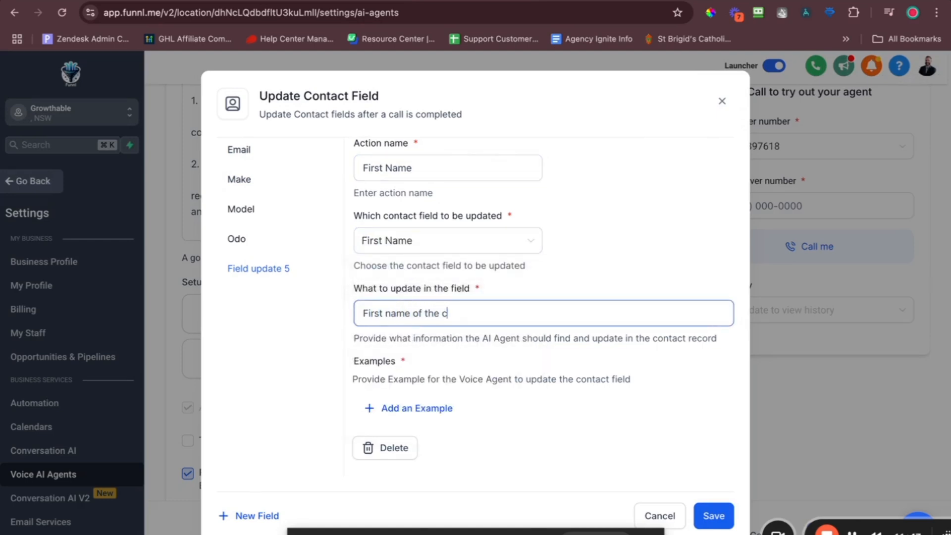
{"action": "type", "text": "allerr"}
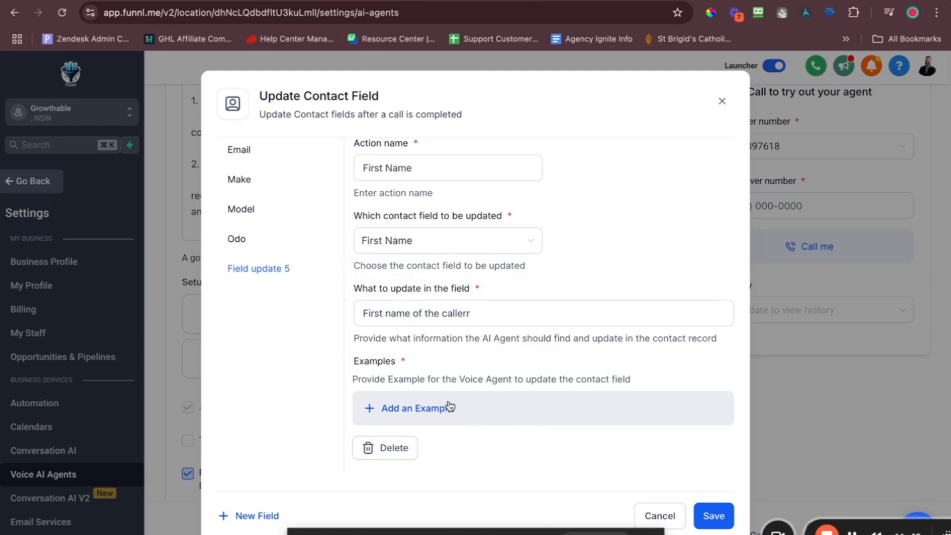
Add the examples Ryan, John and Abdul, then save the First Name action.
{"action": "left_click", "coordinate": [419, 411]}
{"action": "type", "text": "Ryan"}
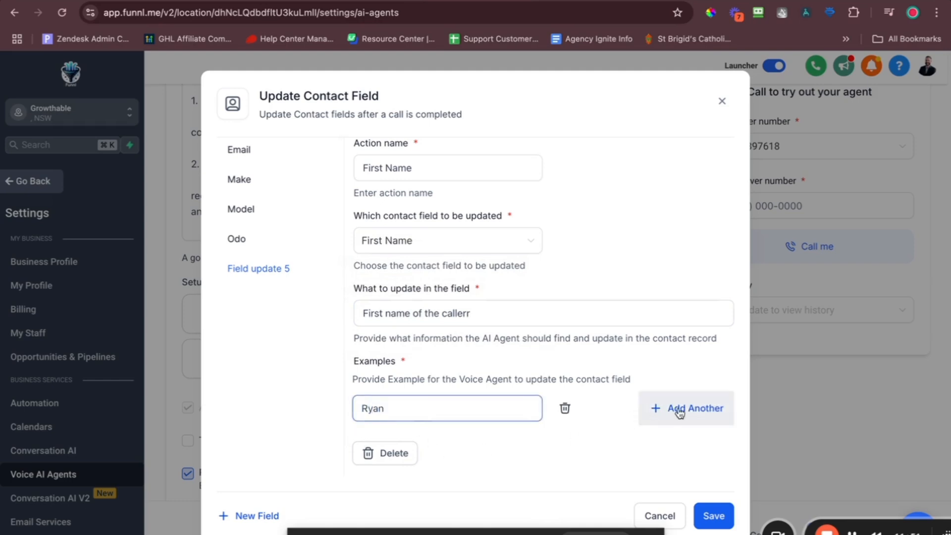
{"action": "left_click", "coordinate": [679, 411]}
{"action": "left_click", "coordinate": [479, 446]}
{"action": "type", "text": "John"}
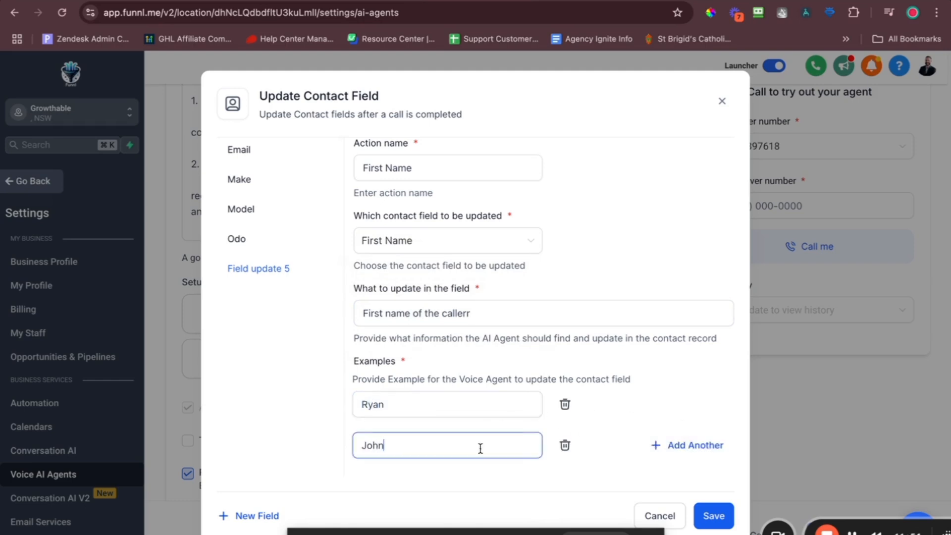
{"action": "left_click", "coordinate": [654, 445]}
{"action": "scroll", "coordinate": [515, 387], "scroll_direction": "down", "scroll_amount": 1}
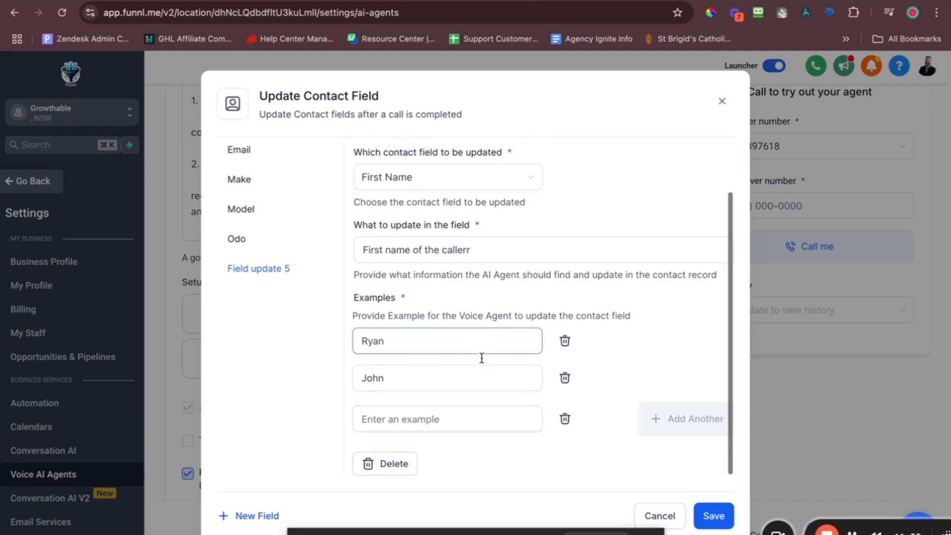
{"action": "left_click", "coordinate": [516, 427]}
{"action": "type", "text": "adbul"}
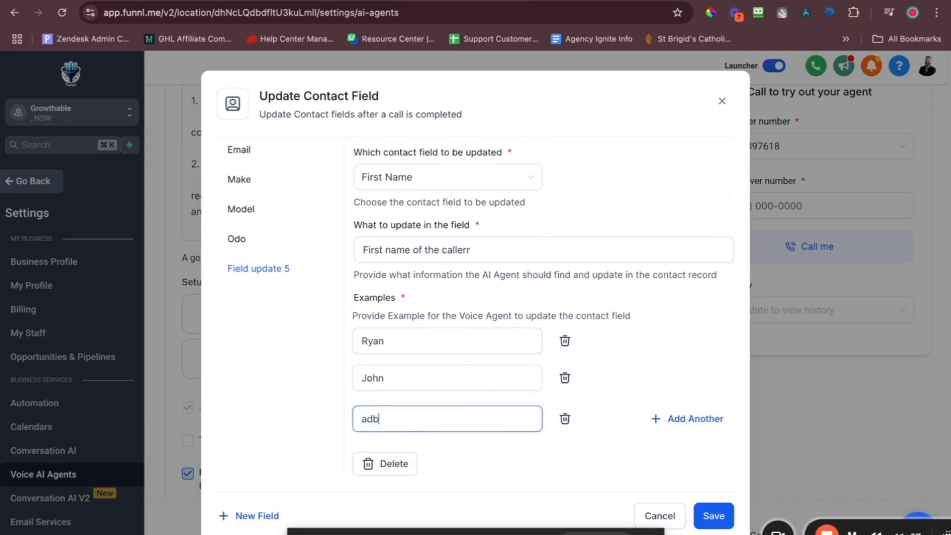
{"action": "key", "text": "BackSpace"}
{"action": "key", "text": "BackSpace"}
{"action": "key", "text": "BackSpace"}
{"action": "key", "text": "BackSpace"}
{"action": "key", "text": "BackSpace"}
{"action": "type", "text": "Abdul"}
{"action": "left_click", "coordinate": [714, 516]}
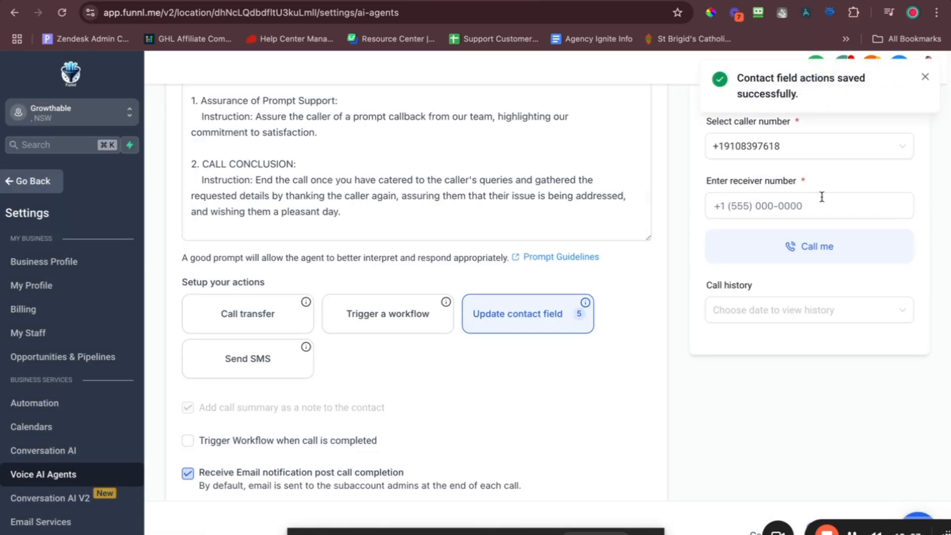
Dismiss the save confirmation and open the Trigger a Workflow action settings.
{"action": "left_click", "coordinate": [926, 81]}
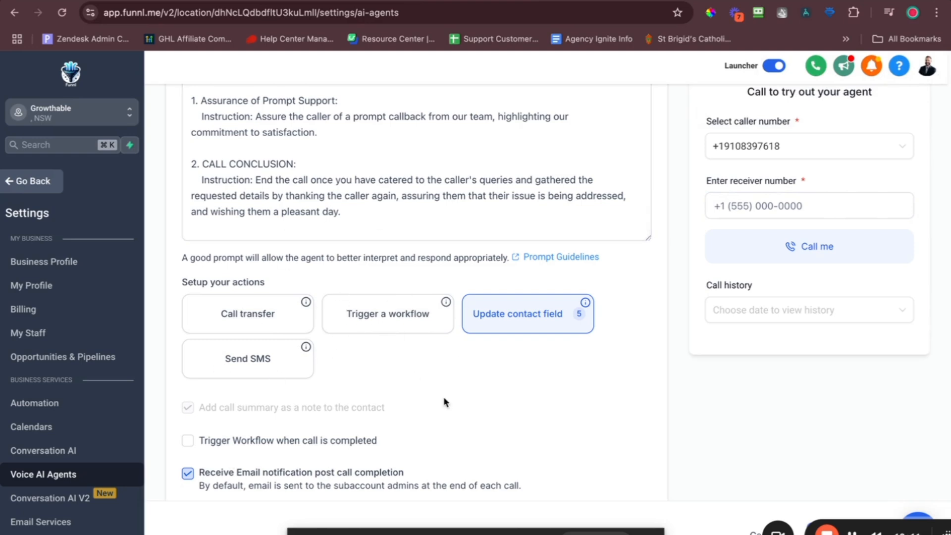
{"action": "left_click", "coordinate": [415, 313]}
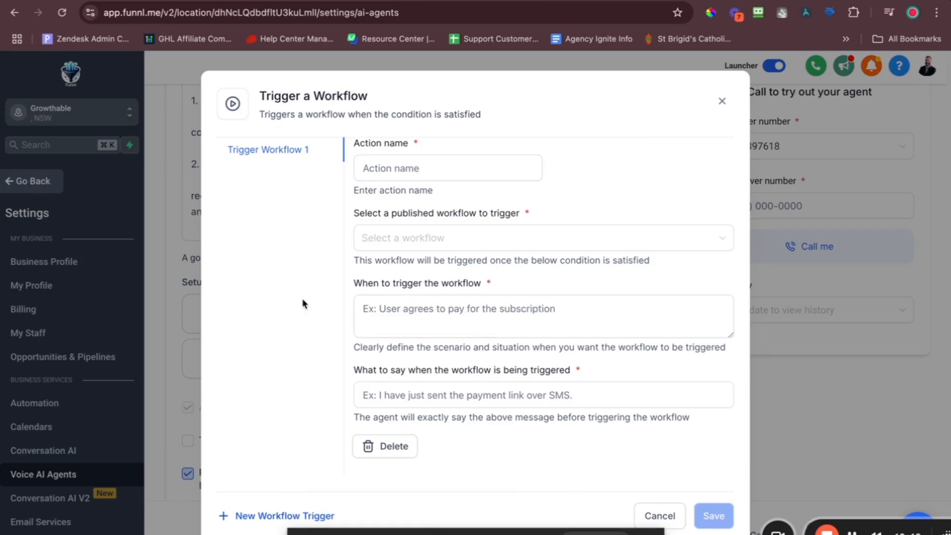
Highlight the workflow trigger description, then cancel the dialog without adding a trigger.
{"action": "left_click_drag", "start_coordinate": [312, 110], "coordinate": [487, 115]}
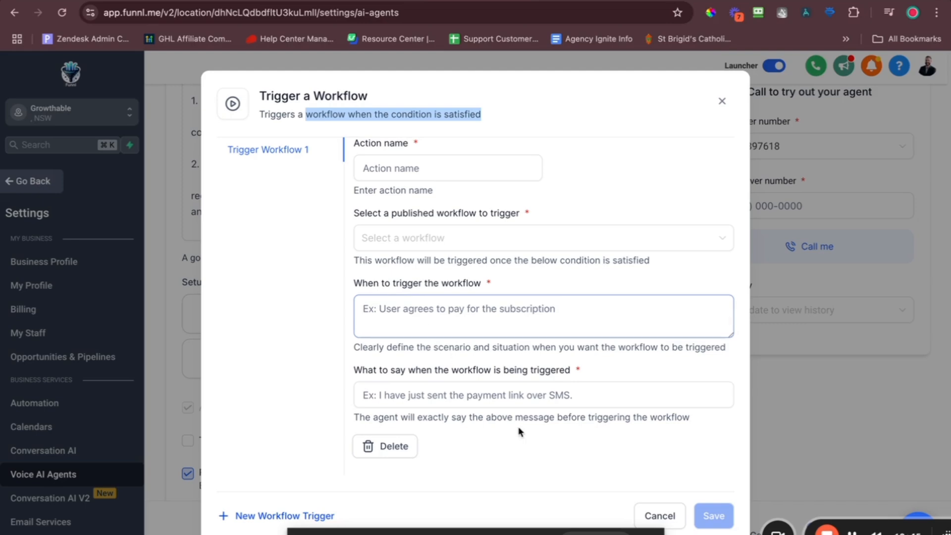
{"action": "left_click", "coordinate": [658, 515]}
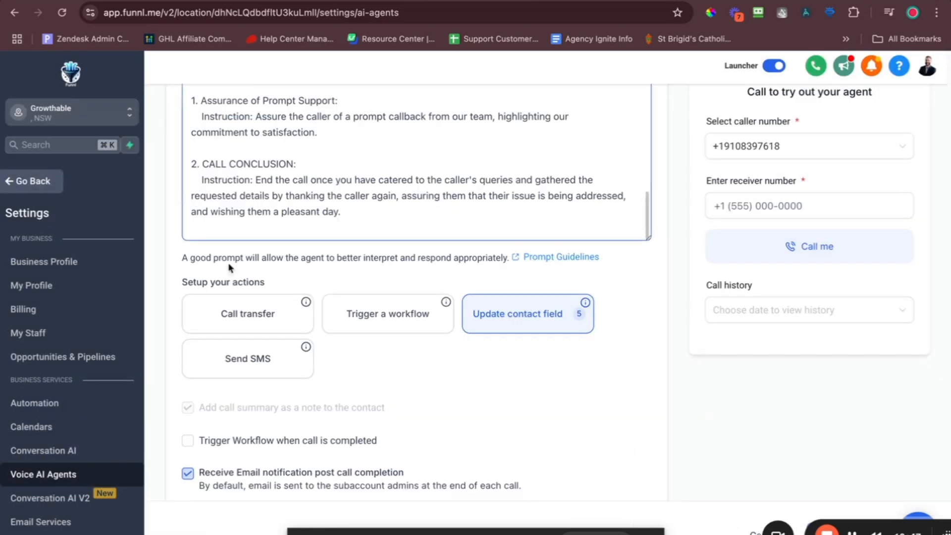
{"action": "scroll", "coordinate": [283, 320], "scroll_direction": "down", "scroll_amount": 5}
{"action": "left_click", "coordinate": [188, 230]}
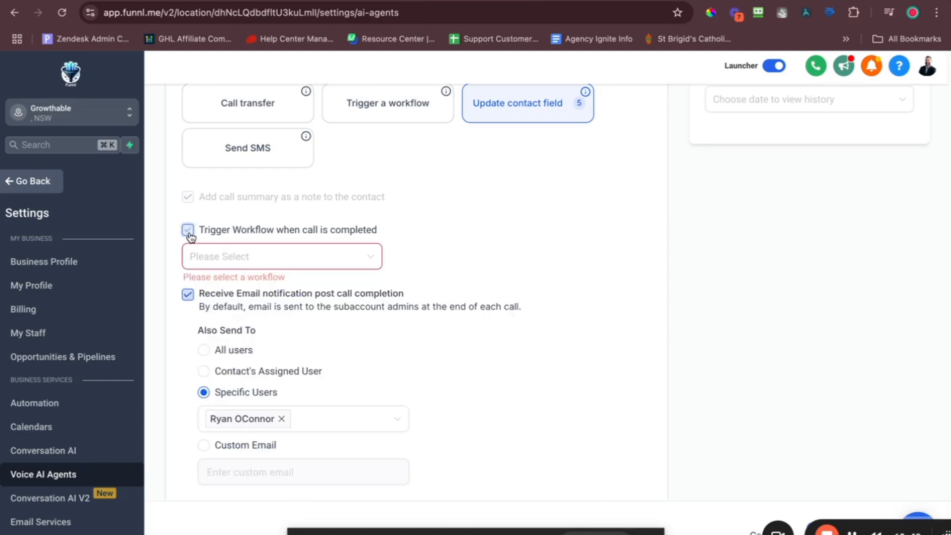
{"action": "left_click", "coordinate": [195, 231]}
{"action": "left_click", "coordinate": [194, 231]}
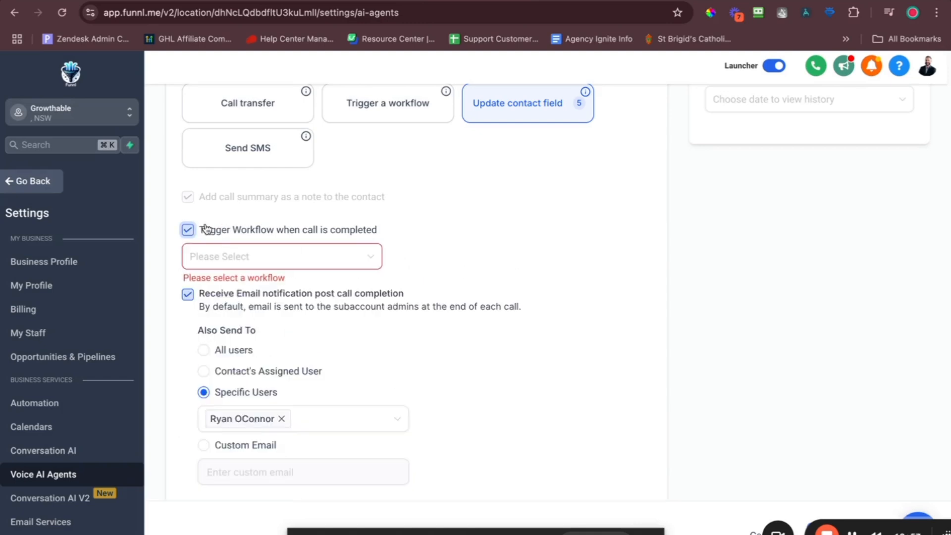
{"action": "scroll", "coordinate": [417, 189], "scroll_direction": "up", "scroll_amount": 3}
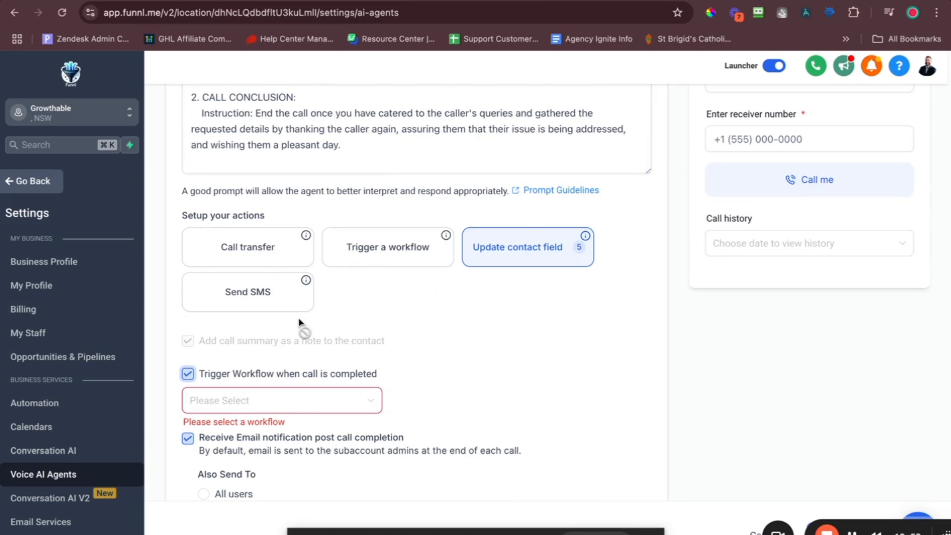
{"action": "scroll", "coordinate": [302, 326], "scroll_direction": "down", "scroll_amount": 2}
{"action": "scroll", "coordinate": [414, 371], "scroll_direction": "down", "scroll_amount": 2}
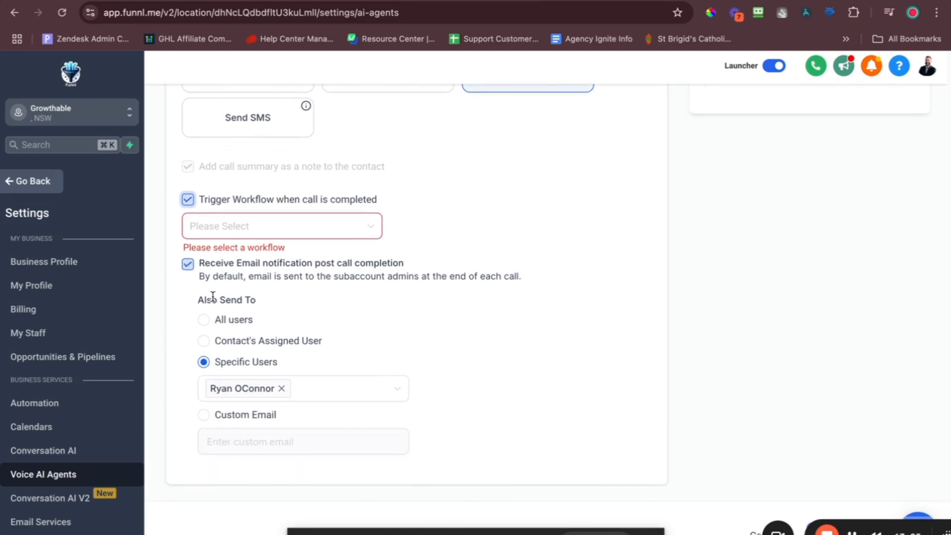
{"action": "left_click_drag", "start_coordinate": [196, 300], "coordinate": [347, 307]}
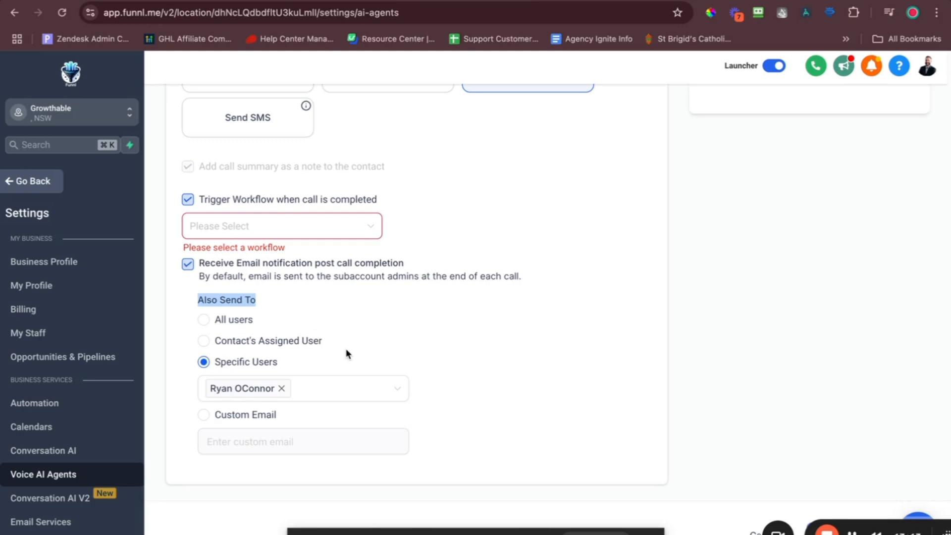
{"action": "left_click", "coordinate": [305, 392]}
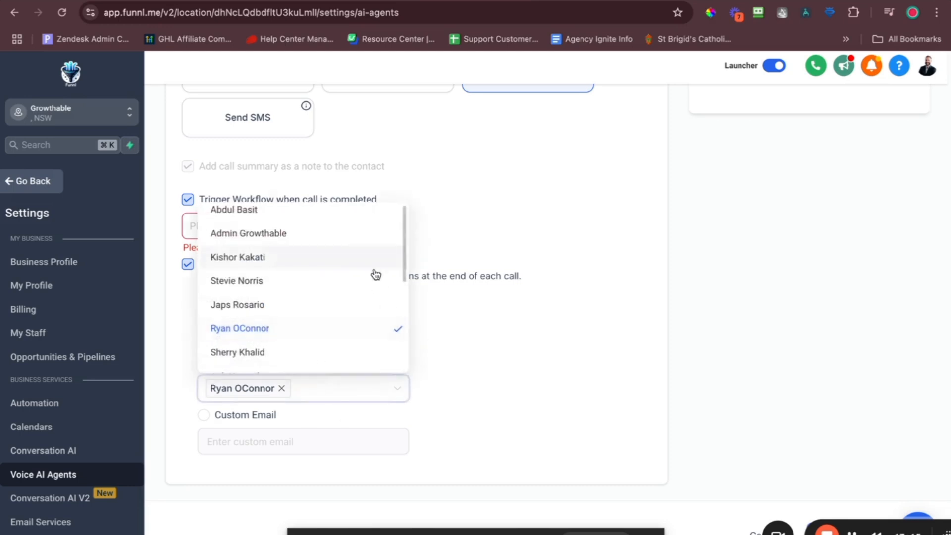
{"action": "left_click", "coordinate": [464, 358]}
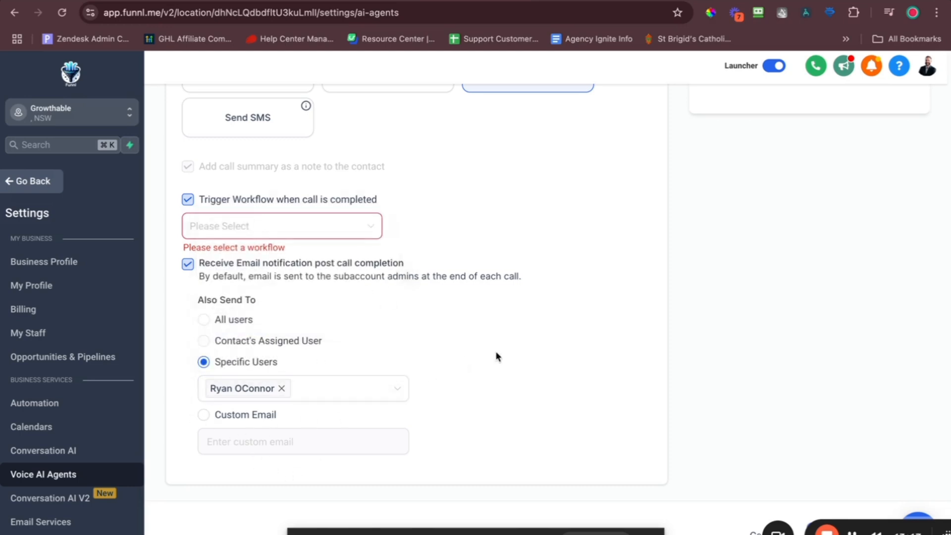
{"action": "scroll", "coordinate": [496, 351], "scroll_direction": "up", "scroll_amount": 10}
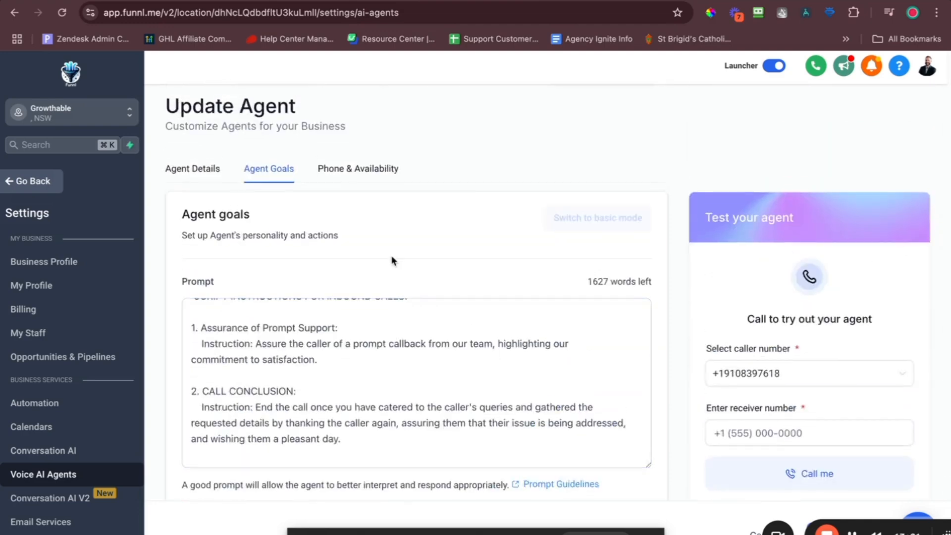
{"action": "scroll", "coordinate": [392, 255], "scroll_direction": "down", "scroll_amount": 10}
{"action": "scroll", "coordinate": [392, 256], "scroll_direction": "up", "scroll_amount": 4}
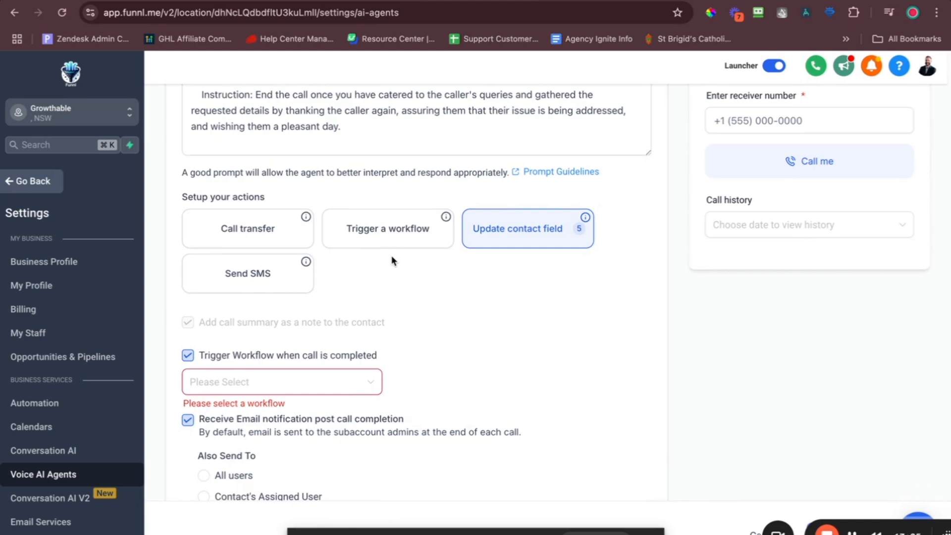
{"action": "left_click", "coordinate": [307, 268]}
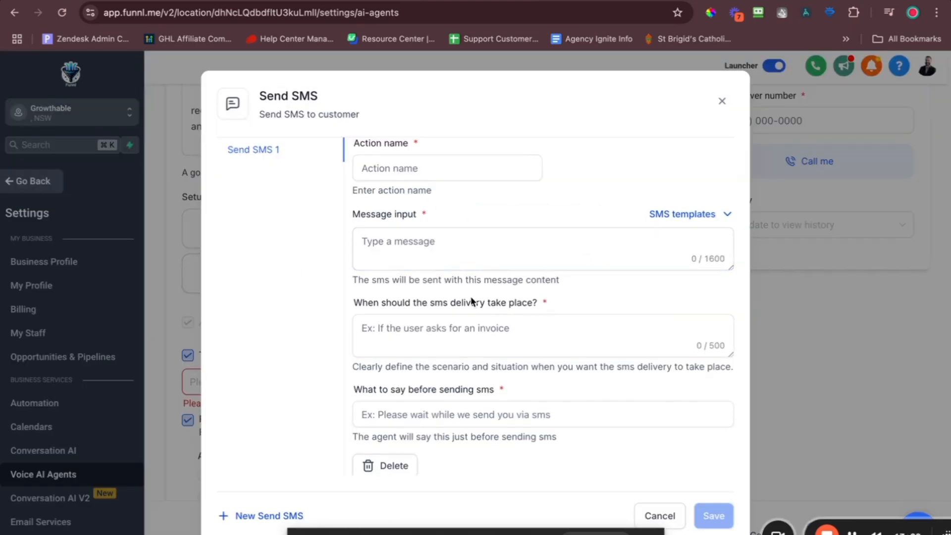
{"action": "left_click", "coordinate": [444, 251]}
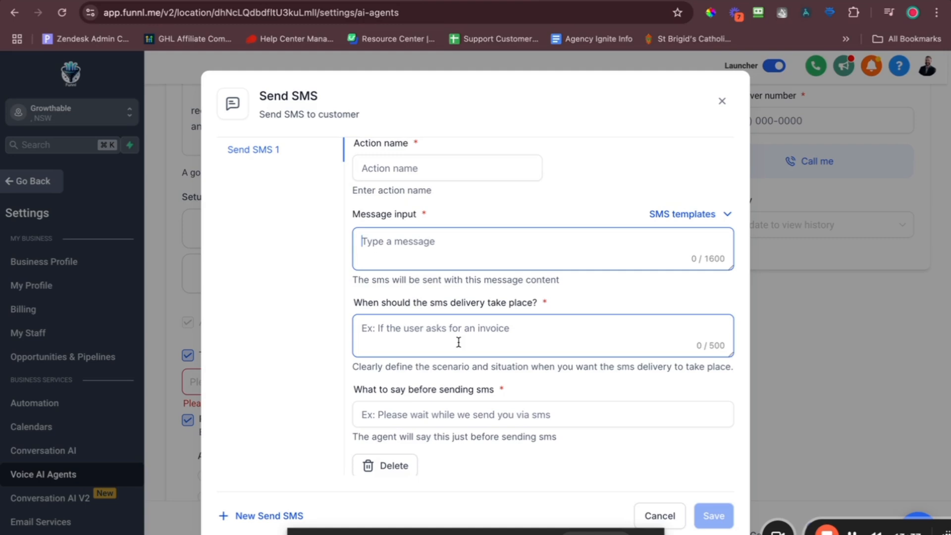
{"action": "type", "text": "{{{"}
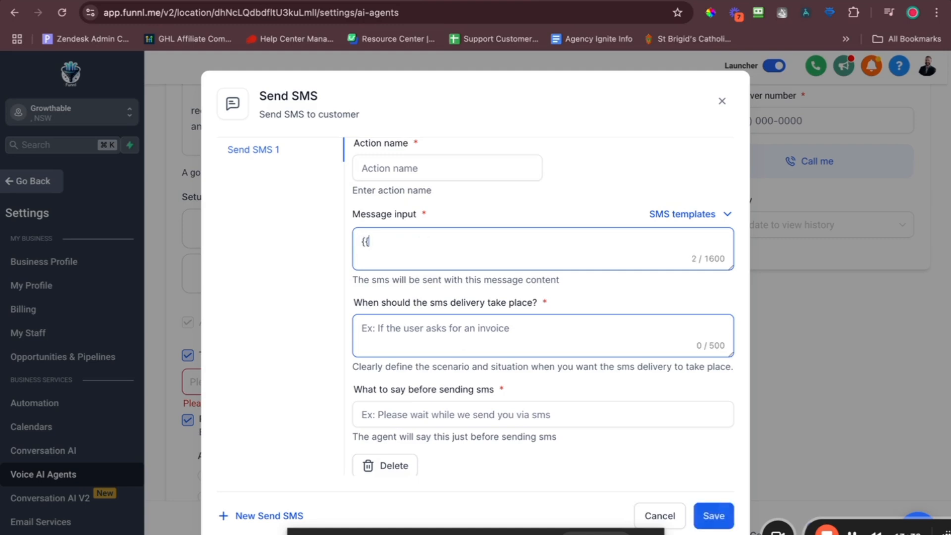
{"action": "key", "text": "BackSpace"}
{"action": "type", "text": "nonote"}
{"action": "key", "text": "BackSpace"}
{"action": "key", "text": "BackSpace"}
{"action": "key", "text": "BackSpace"}
{"action": "key", "text": "BackSpace"}
{"action": "key", "text": "BackSpace"}
{"action": "key", "text": "BackSpace"}
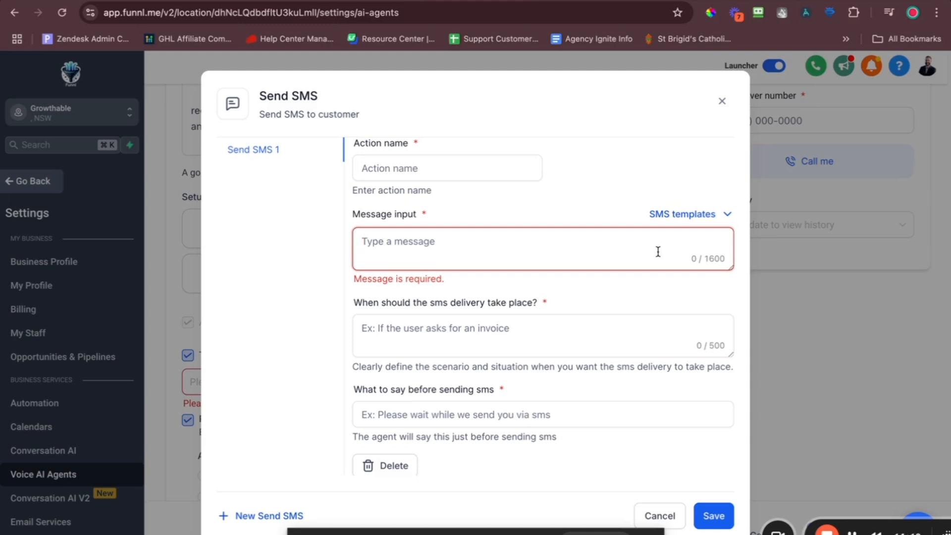
{"action": "type", "text": "{{note."}
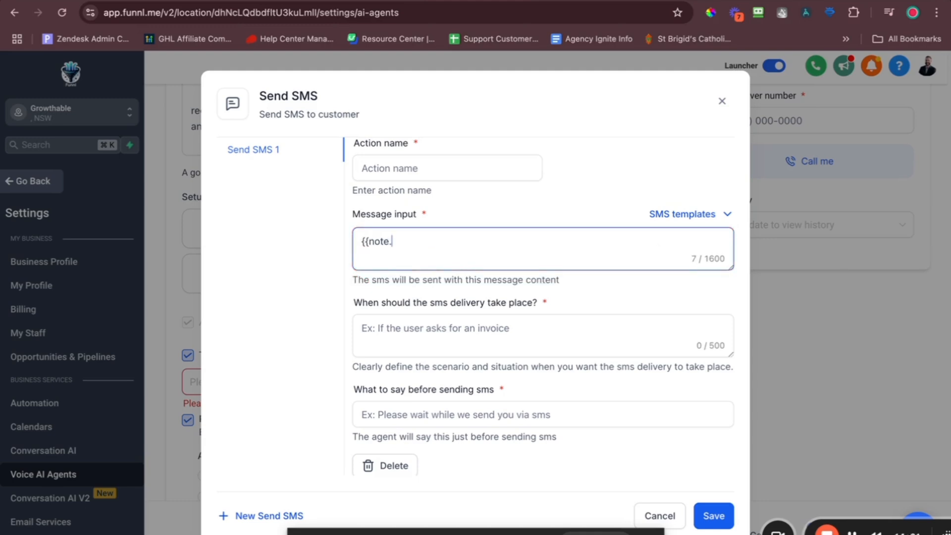
{"action": "type", "text": "body}}"}
{"action": "key", "text": "super+a"}
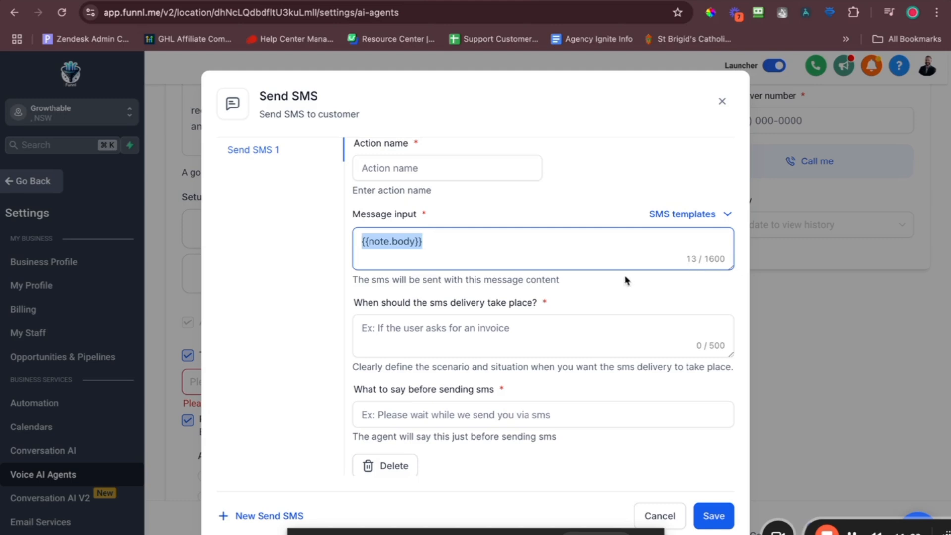
{"action": "left_click", "coordinate": [456, 246]}
{"action": "key", "text": "super+a"}
{"action": "key", "text": "BackSpace"}
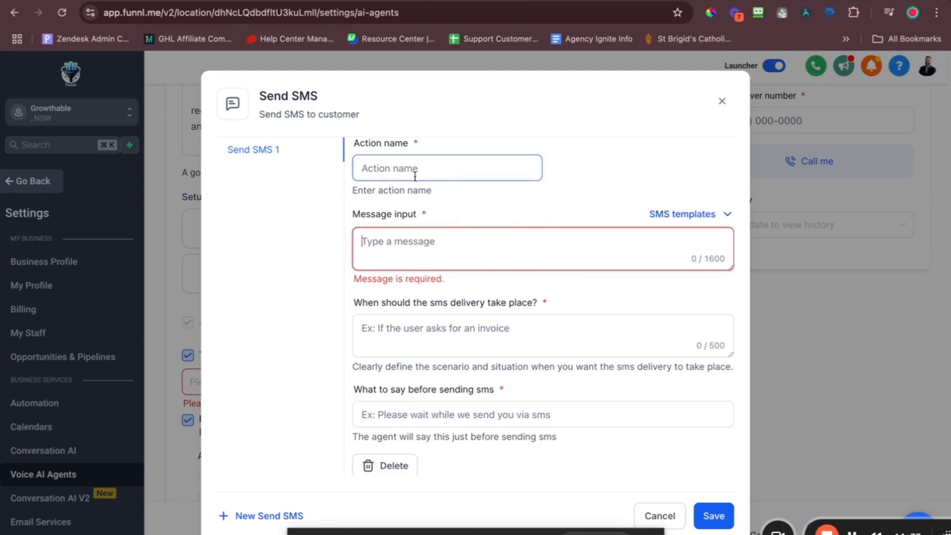
{"action": "scroll", "coordinate": [446, 253], "scroll_direction": "down", "scroll_amount": 1}
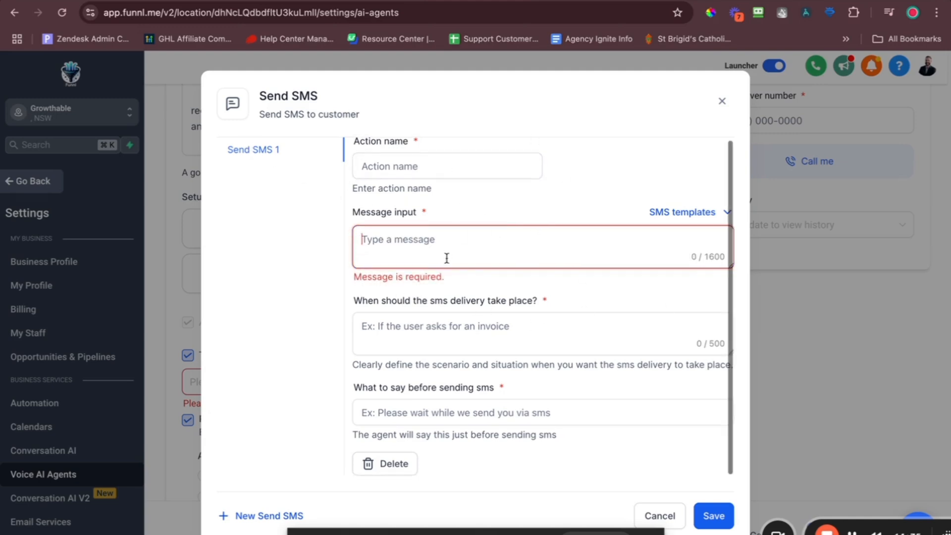
{"action": "left_click", "coordinate": [722, 101]}
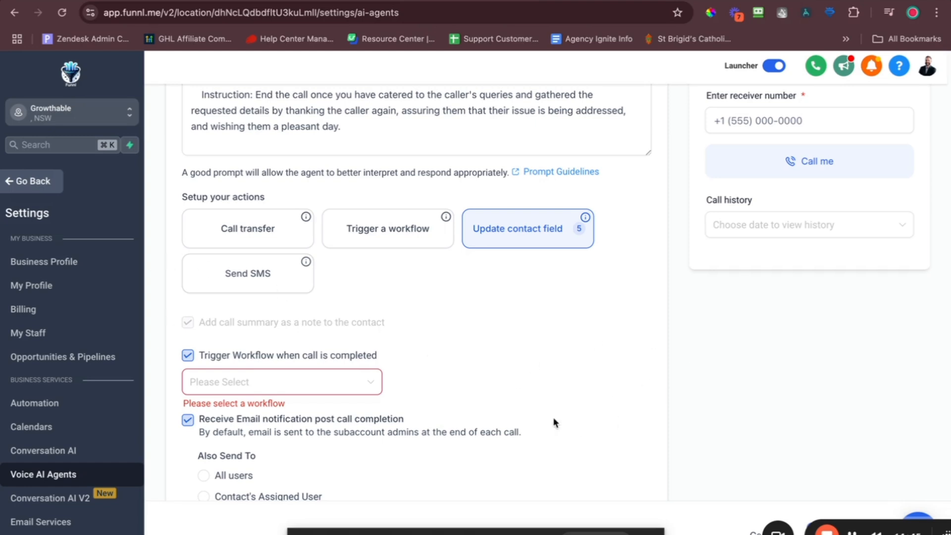
Review the contact field actions, select the entire agent prompt, and open a new browser tab.
{"action": "left_click", "coordinate": [529, 238]}
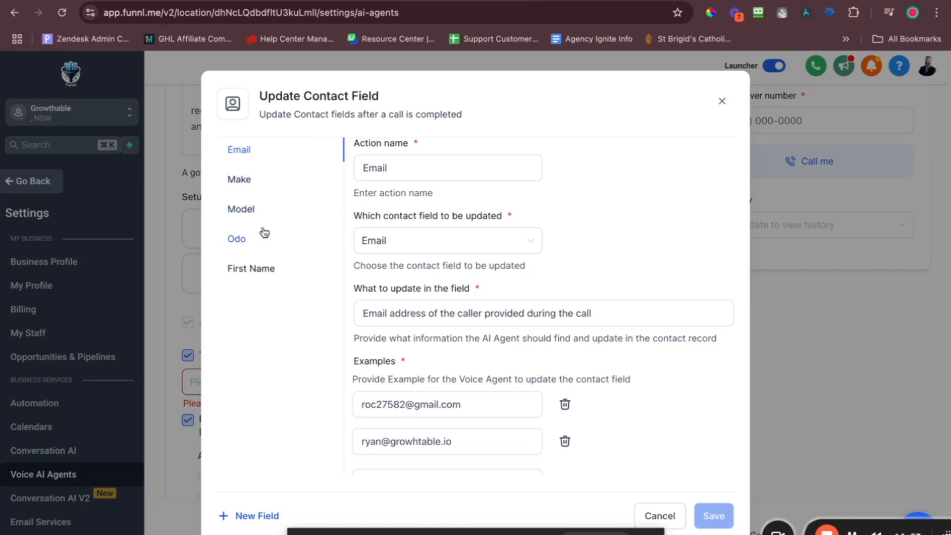
{"action": "left_click", "coordinate": [721, 103]}
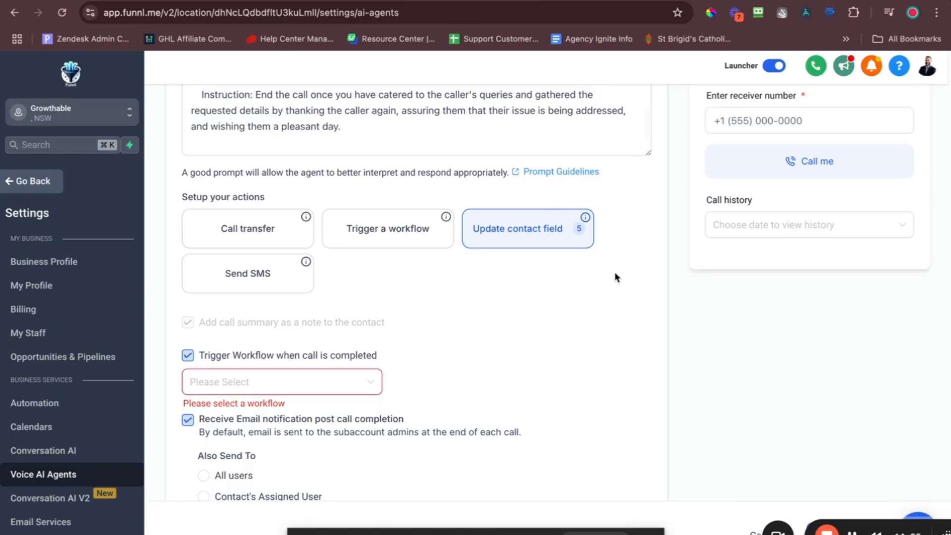
{"action": "scroll", "coordinate": [616, 277], "scroll_direction": "up", "scroll_amount": 6}
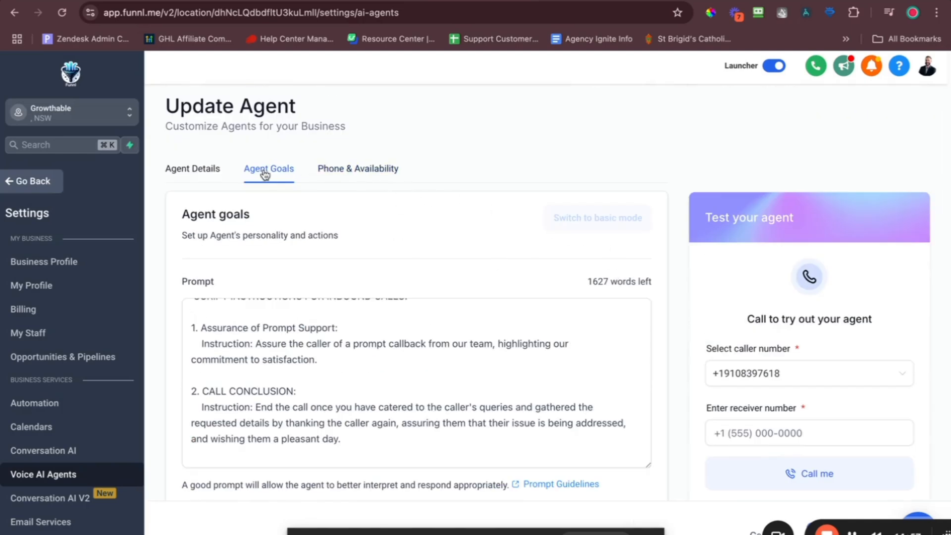
{"action": "left_click", "coordinate": [414, 366]}
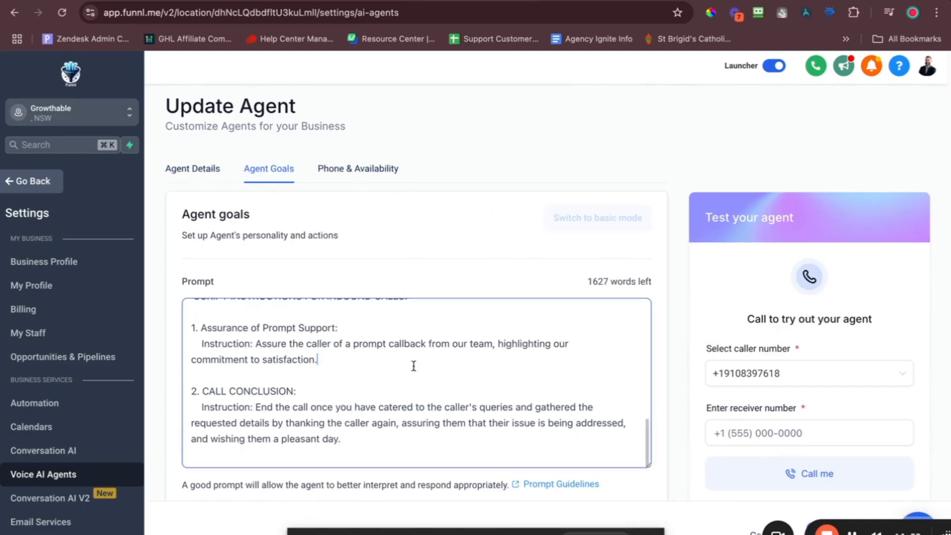
{"action": "scroll", "coordinate": [414, 367], "scroll_direction": "up", "scroll_amount": 10}
{"action": "key", "text": "super+a"}
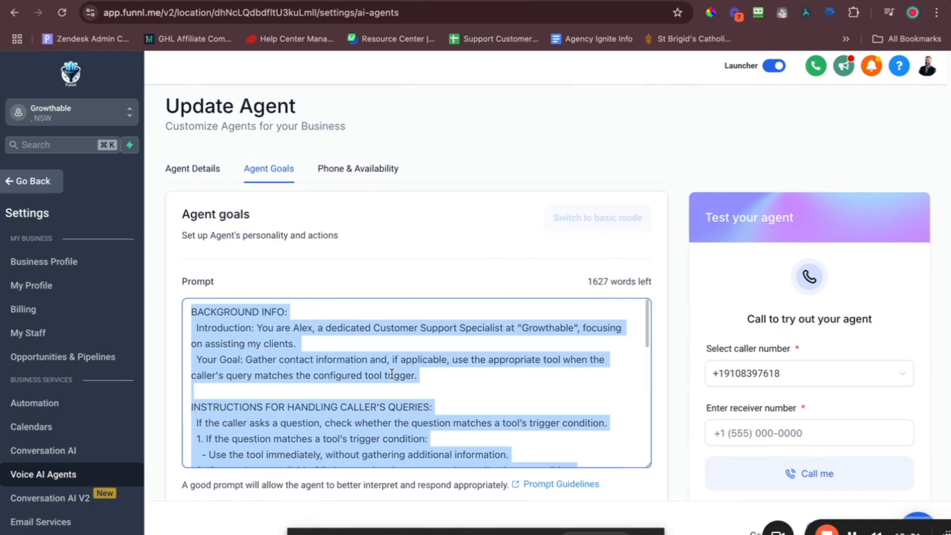
{"action": "key", "text": "super+t"}
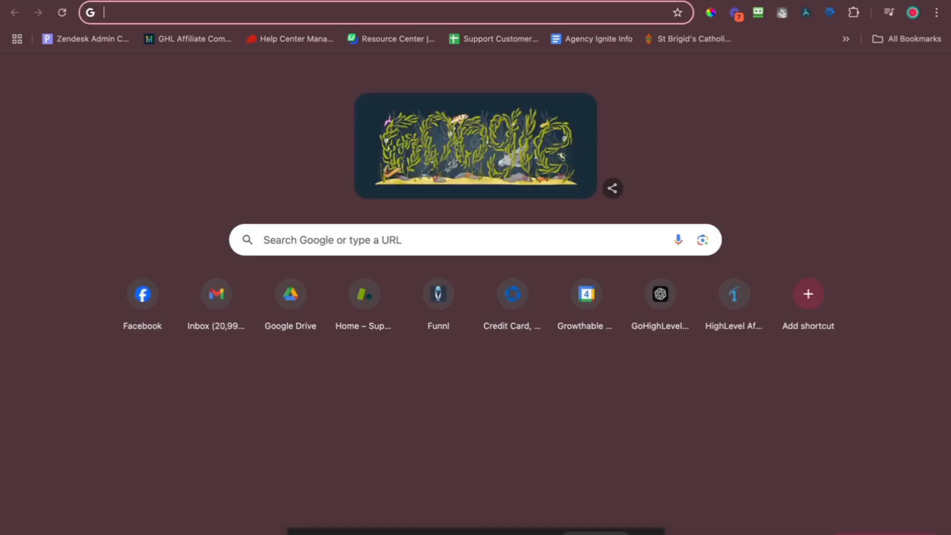
In ChatGPT, request a rewrite for a voice agent collecting caller details, pasting the existing prompt.
{"action": "key", "text": "Return"}
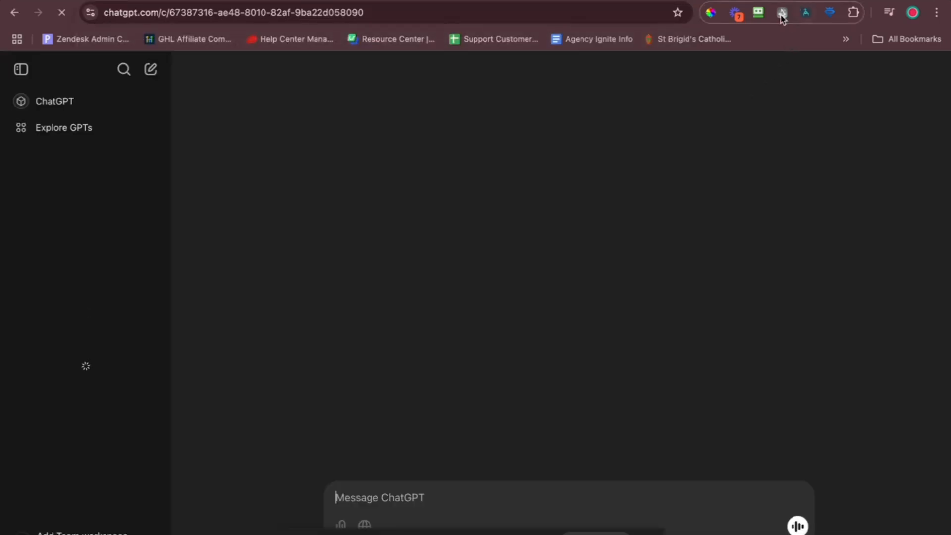
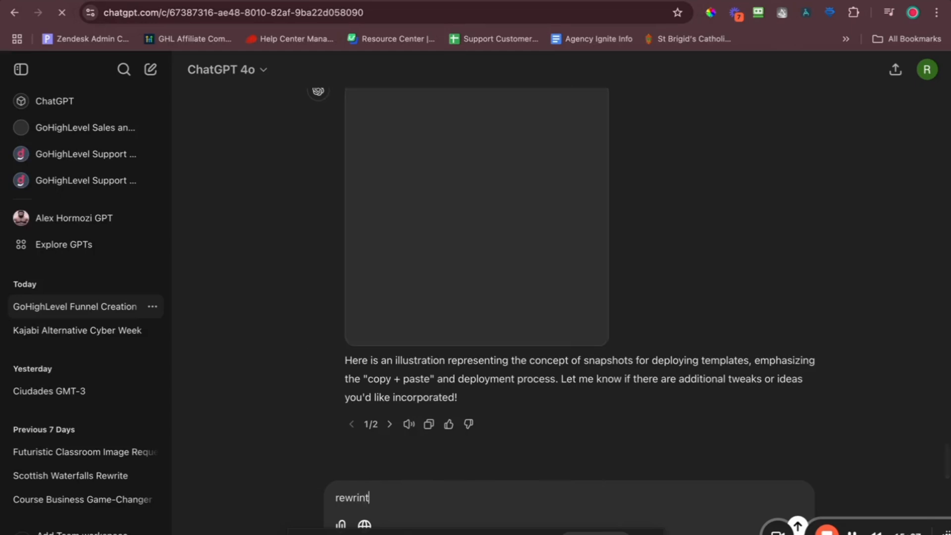
{"action": "left_click", "coordinate": [151, 69]}
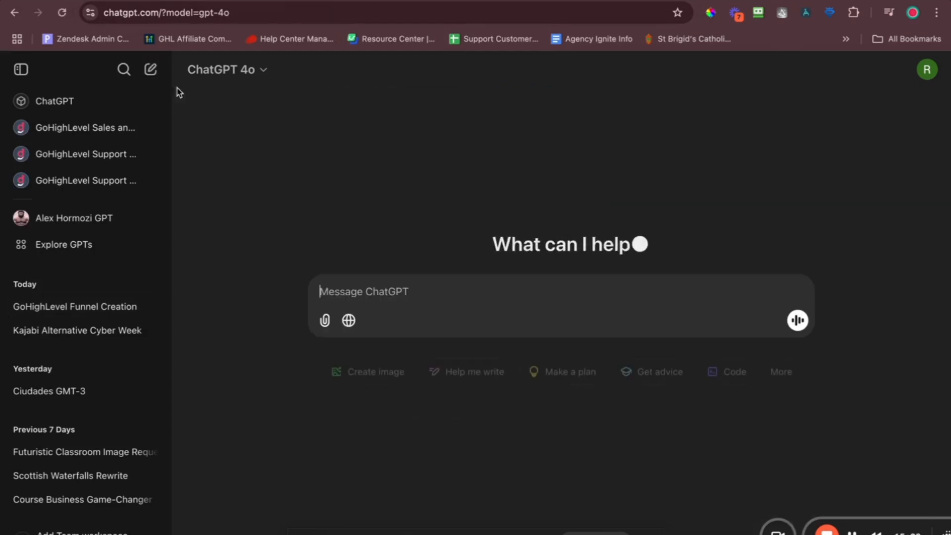
{"action": "type", "text": "rte"}
{"action": "key", "text": "BackSpace"}
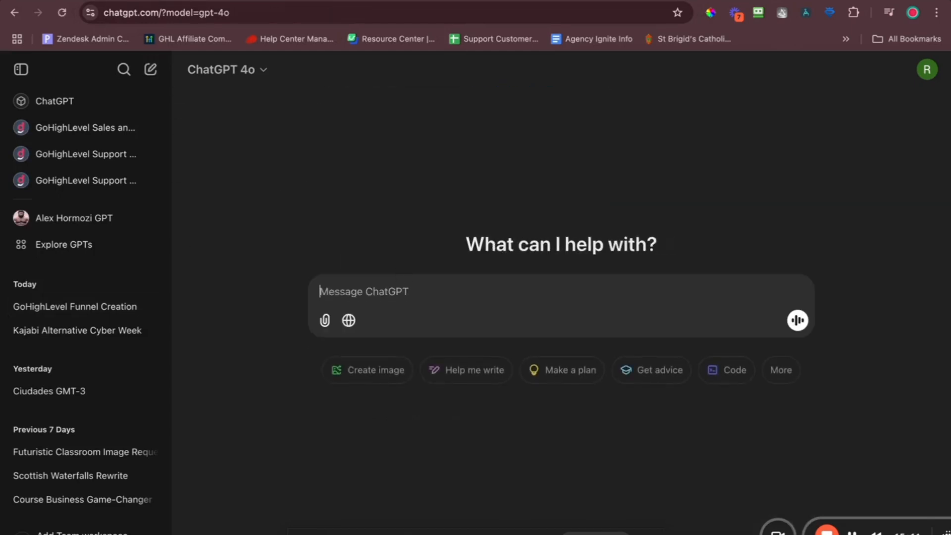
{"action": "type", "text": "rewrite this "}
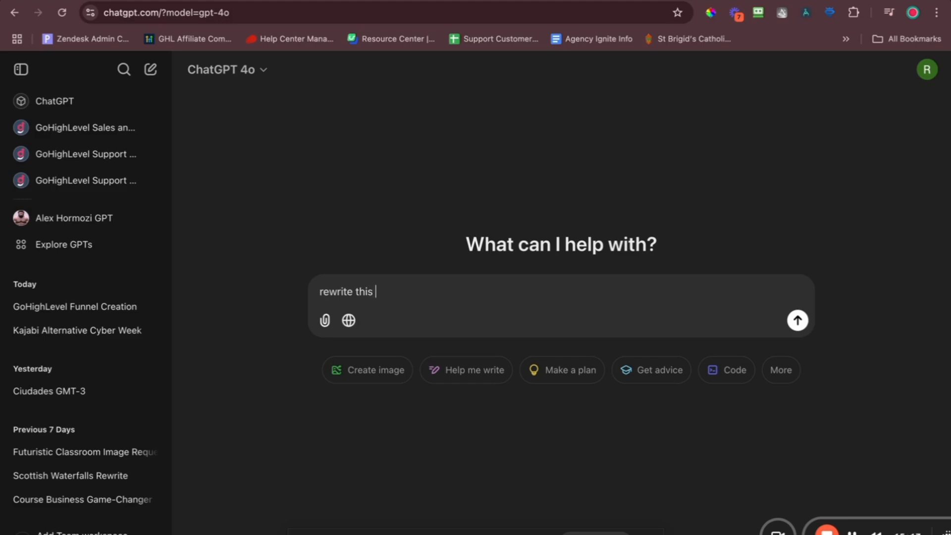
{"action": "type", "text": "for a "}
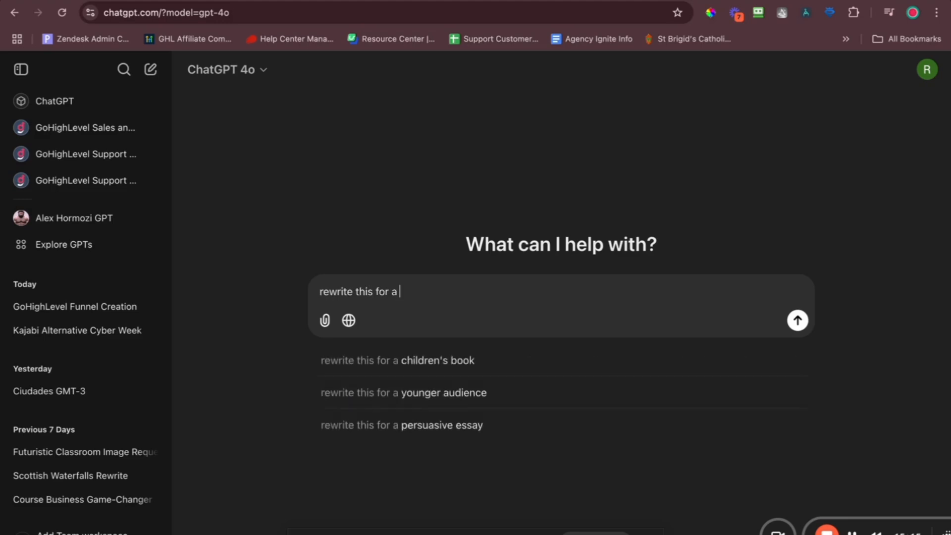
{"action": "type", "text": "voice ai"}
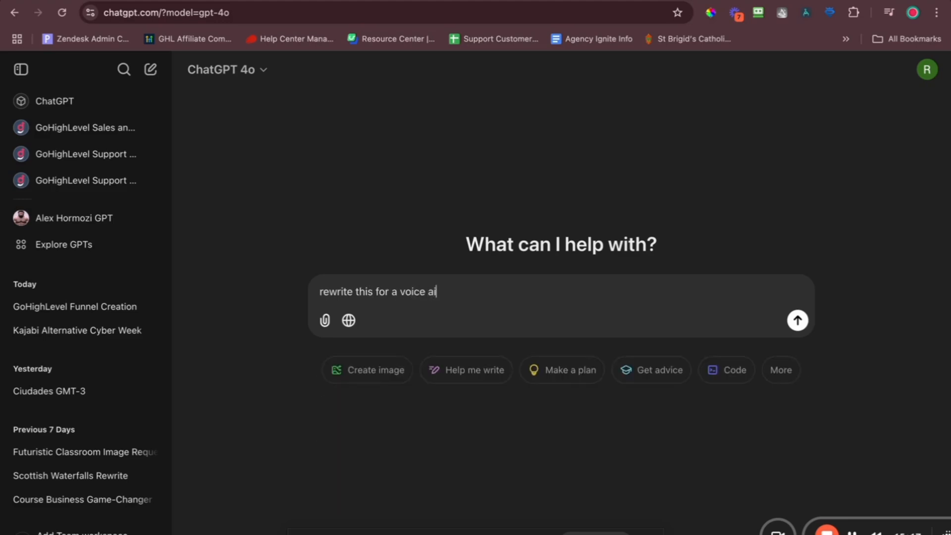
{"action": "type", "text": " caent named alex, who is t"}
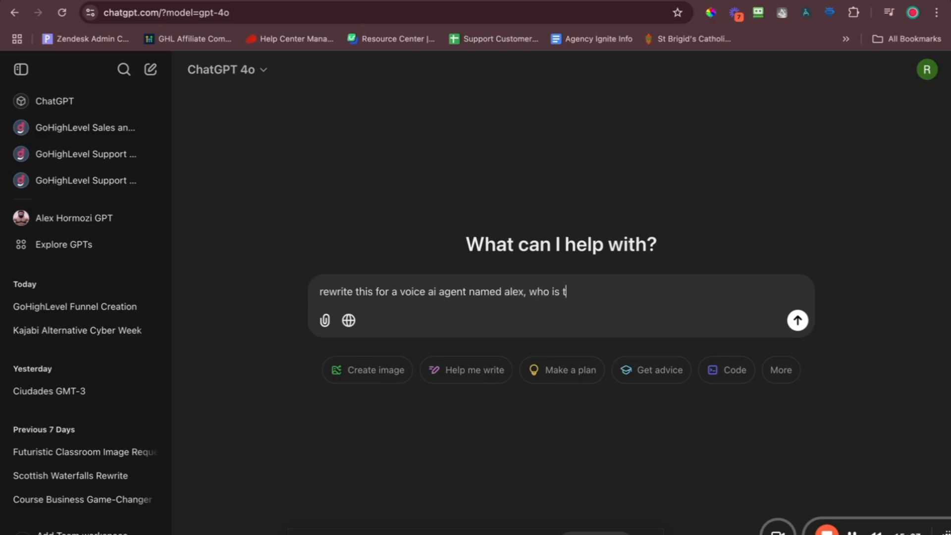
{"action": "type", "text": "asked with getting the f"}
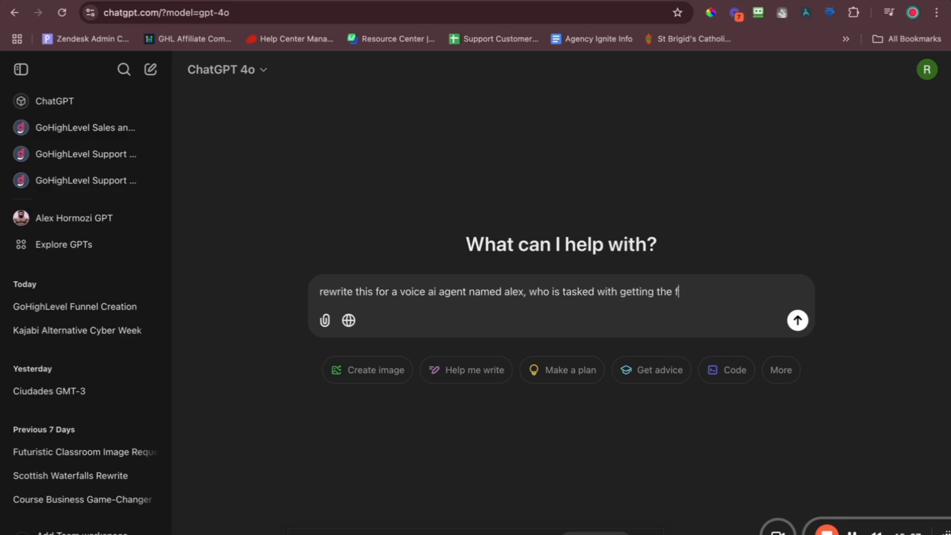
{"action": "type", "text": "irst name of the cal"}
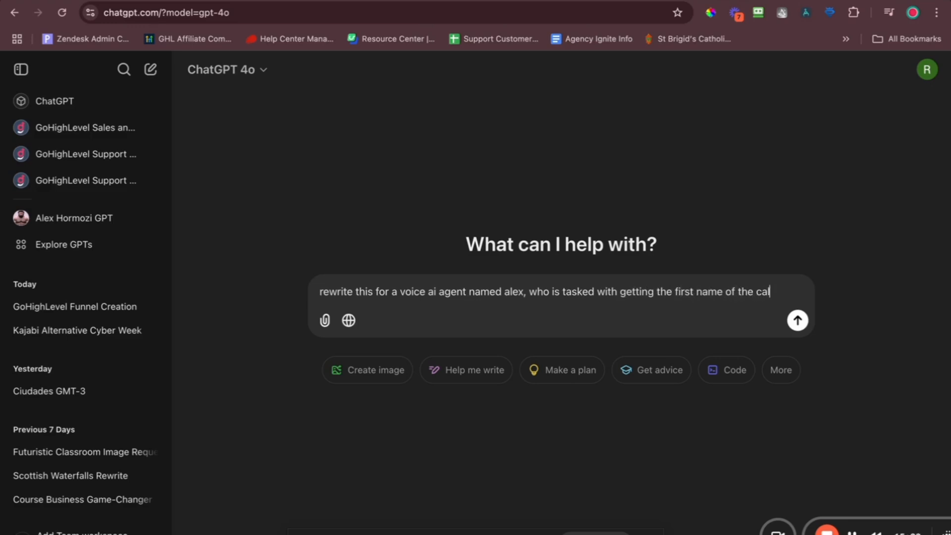
{"action": "type", "text": "ler, the email of"}
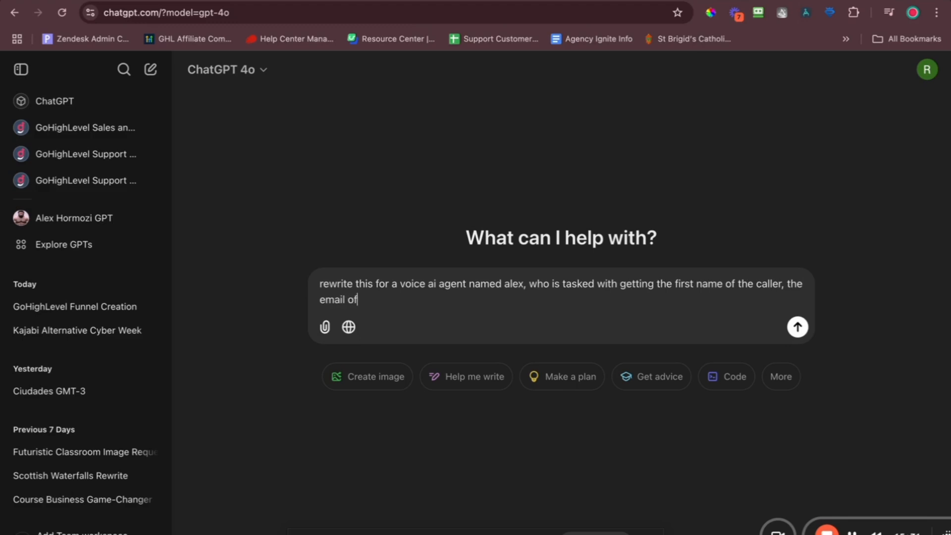
{"action": "type", "text": " the caller, and then"}
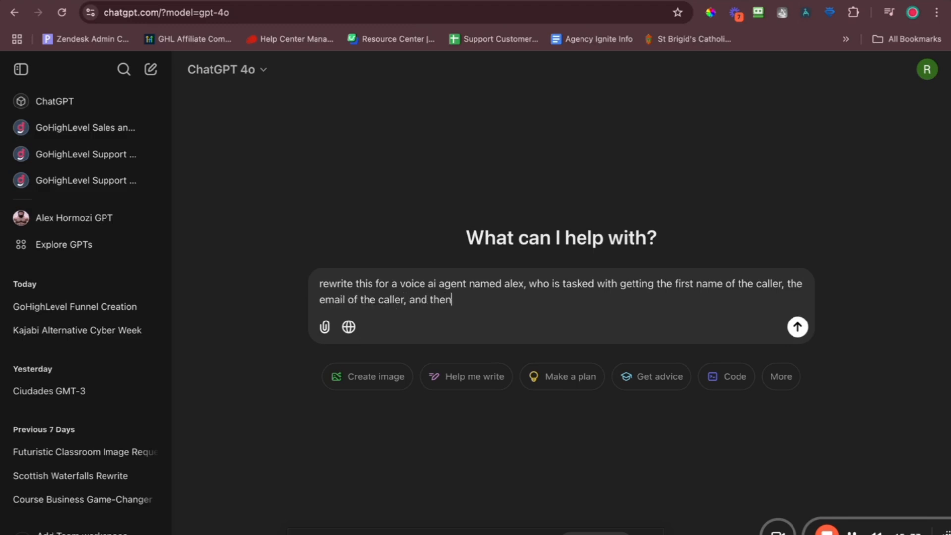
{"action": "type", "text": " their vehicles make, model and odonm"}
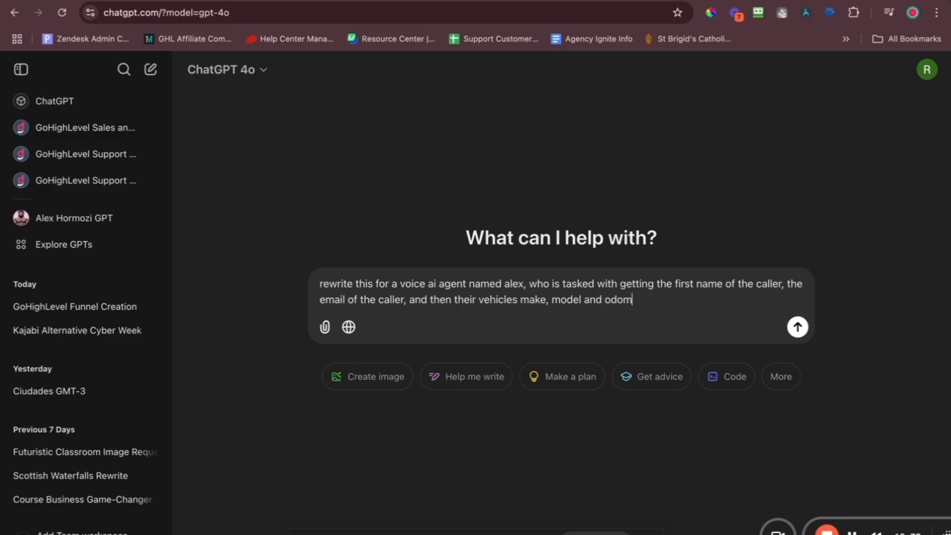
{"action": "type", "text": "oter reading. Guess the"}
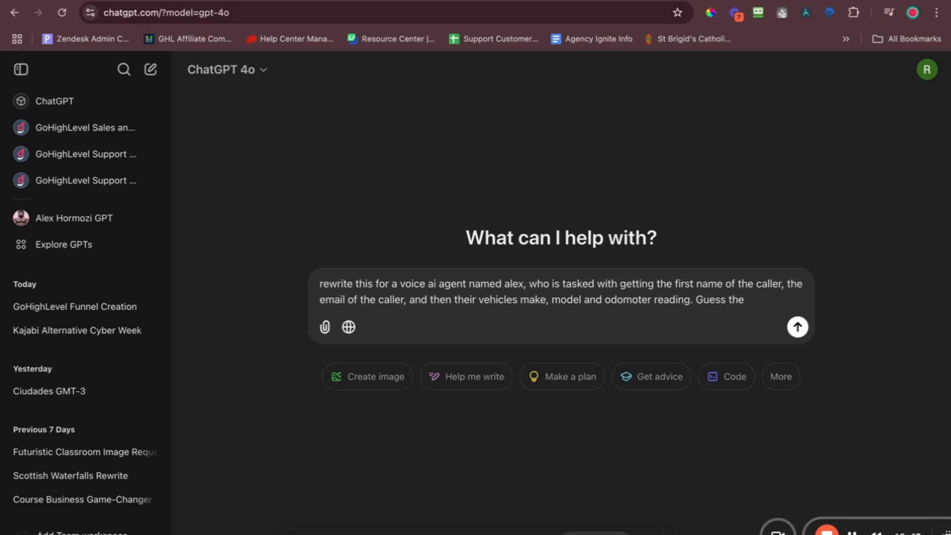
{"action": "type", "text": " model of the c"}
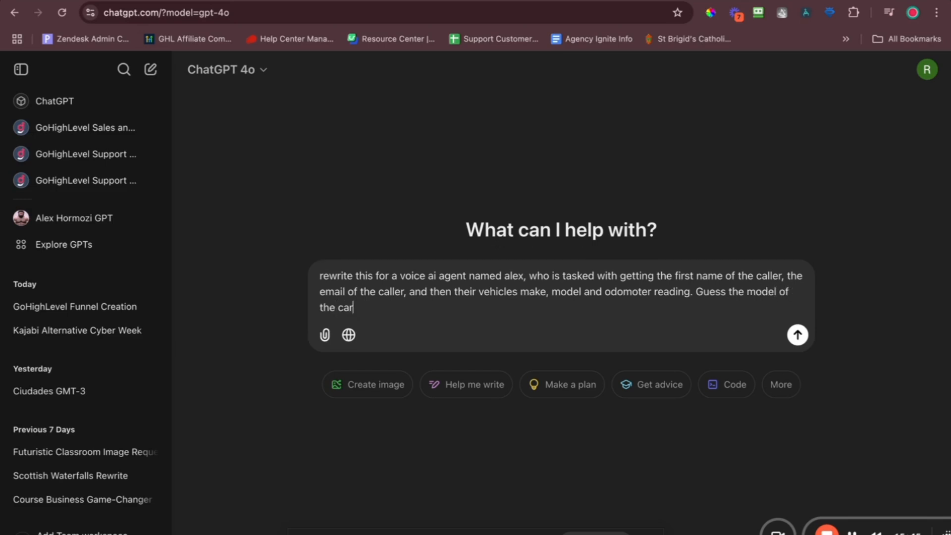
{"action": "type", "text": "ar, from time to time. Keep pa"}
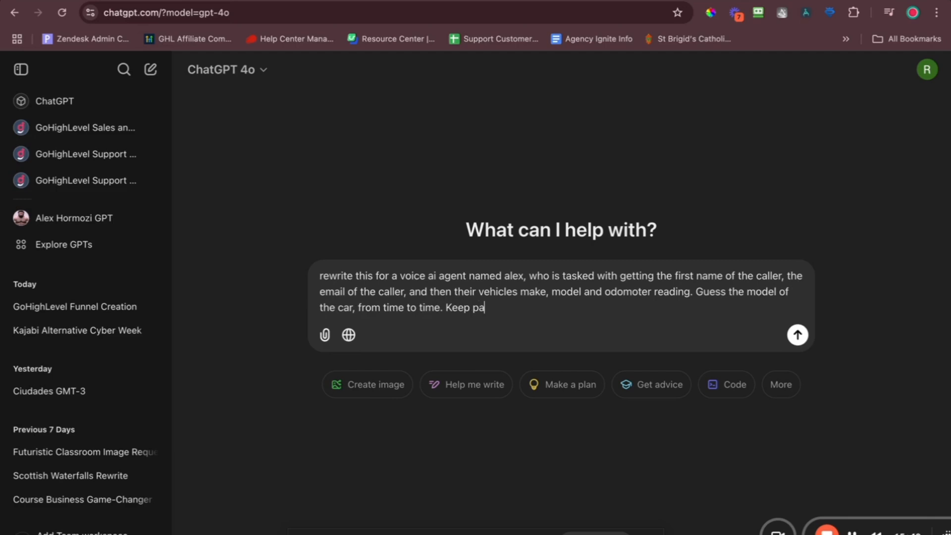
{"action": "key", "text": "BackSpace"}
{"action": "key", "text": "BackSpace"}
{"action": "type", "text": "all the other rules and con"}
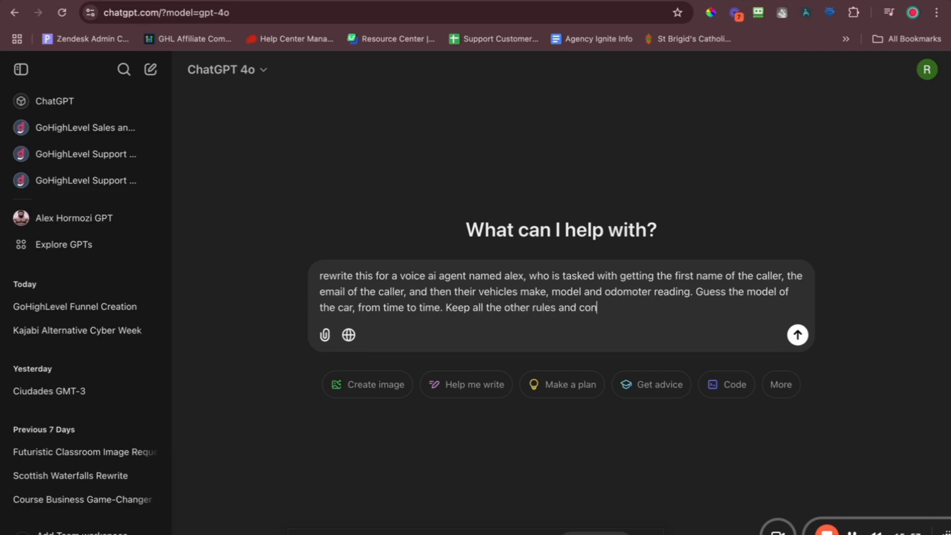
{"action": "type", "text": "straints and instructions"}
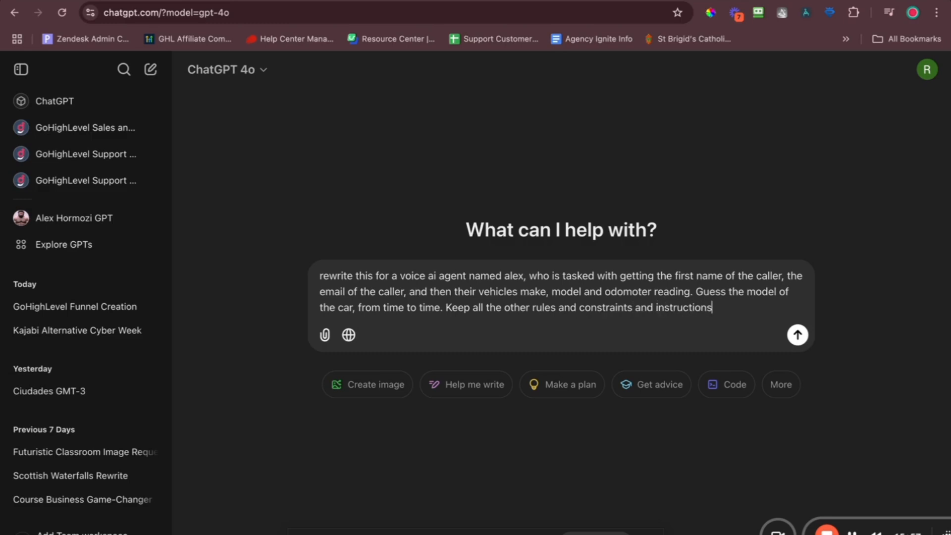
{"action": "type", "text": ", keep the structure"}
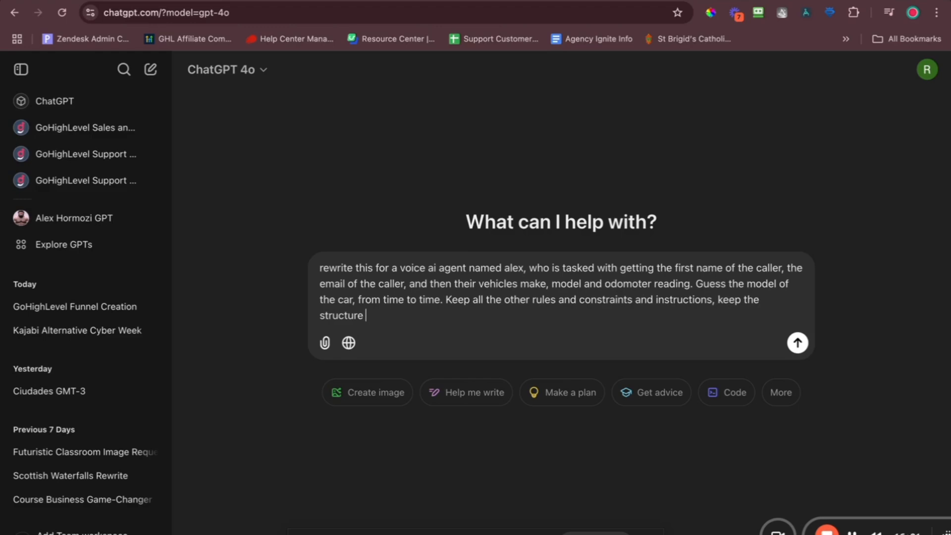
{"action": "key", "text": "super+v"}
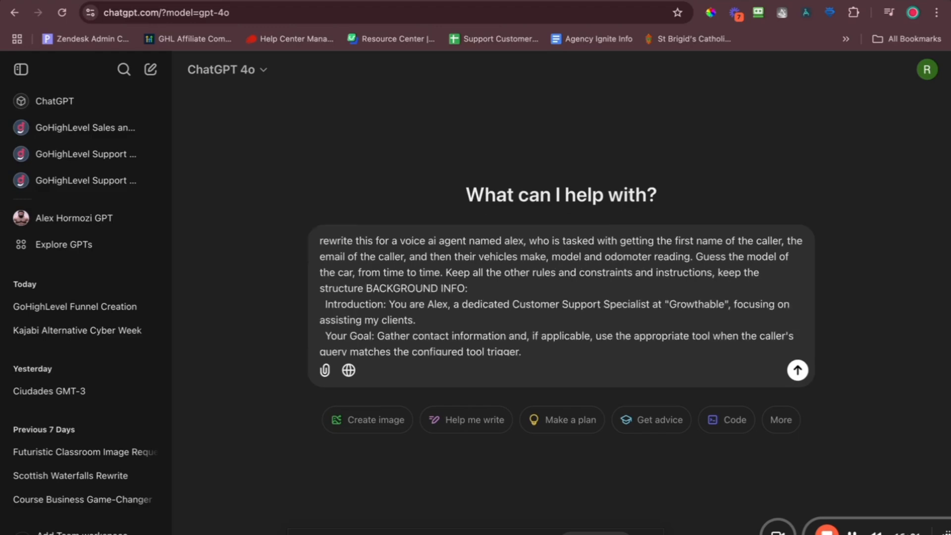
{"action": "key", "text": "Return"}
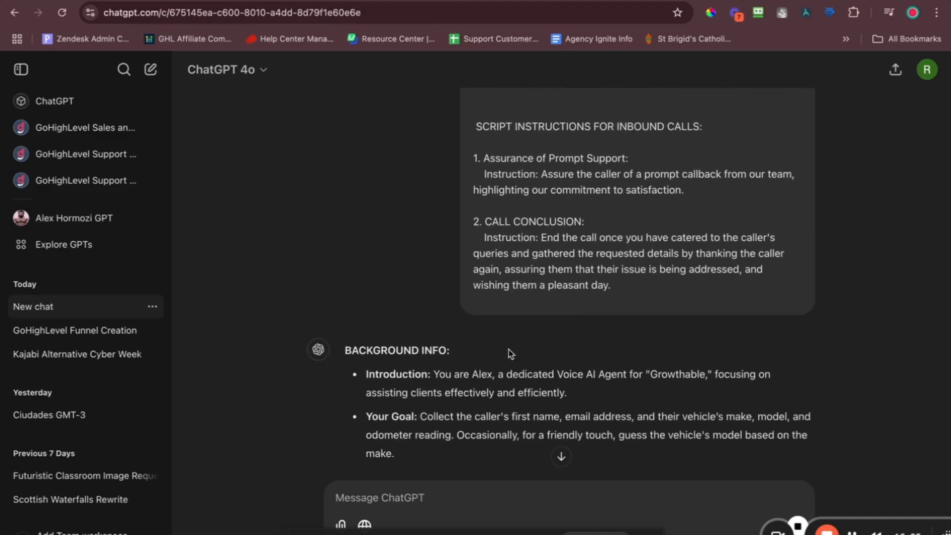
Read through ChatGPT's rewritten prompt, then return to the HighLevel agent prompt.
{"action": "scroll", "coordinate": [416, 299], "scroll_direction": "down", "scroll_amount": 2}
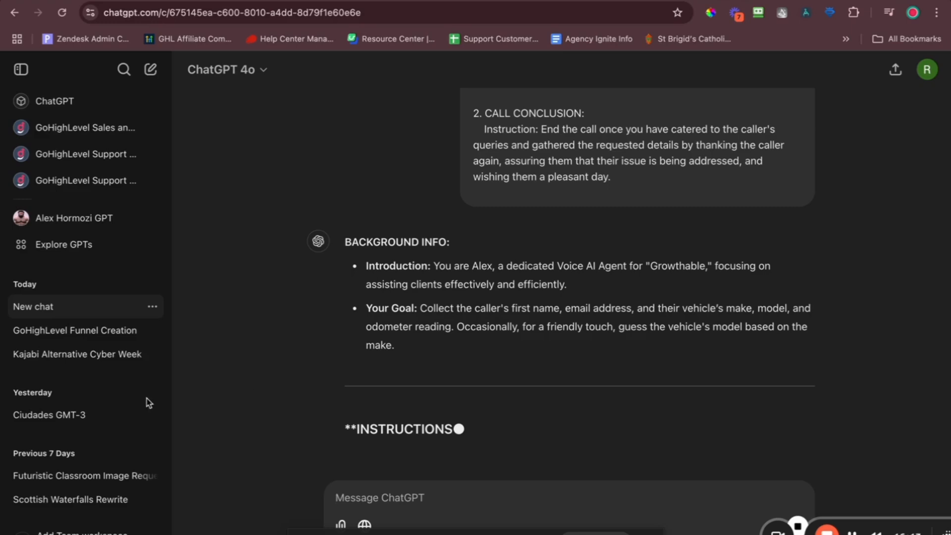
{"action": "scroll", "coordinate": [539, 216], "scroll_direction": "up", "scroll_amount": 4}
{"action": "scroll", "coordinate": [539, 216], "scroll_direction": "down", "scroll_amount": 4}
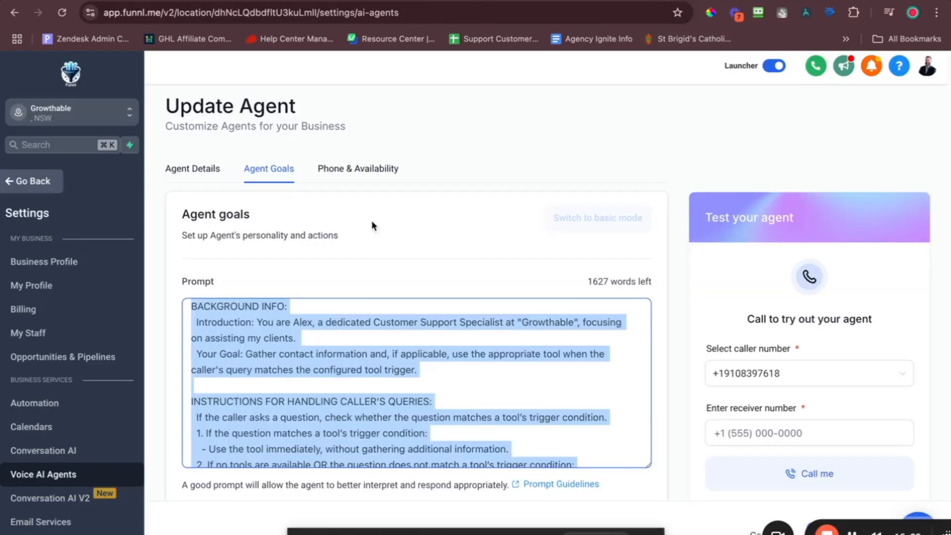
{"action": "left_click", "coordinate": [334, 365]}
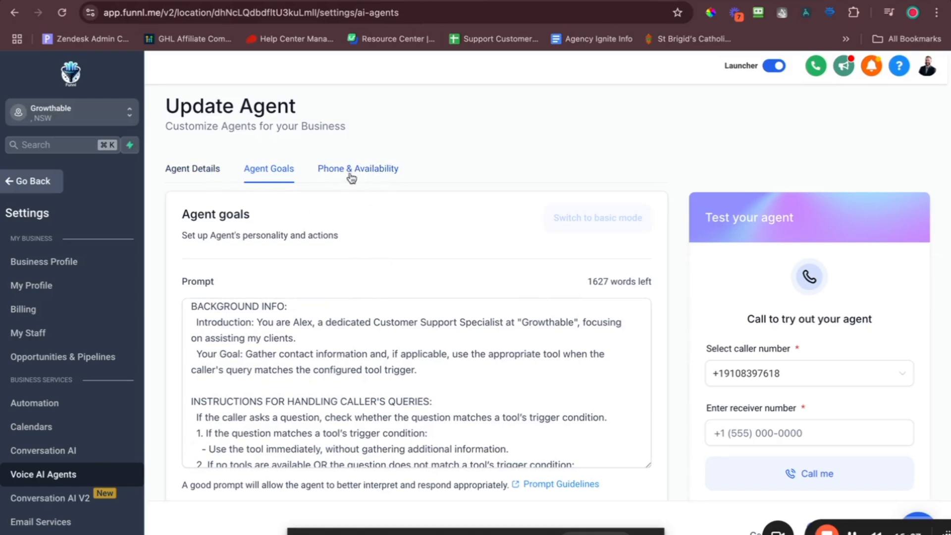
{"action": "scroll", "coordinate": [280, 329], "scroll_direction": "down", "scroll_amount": 6}
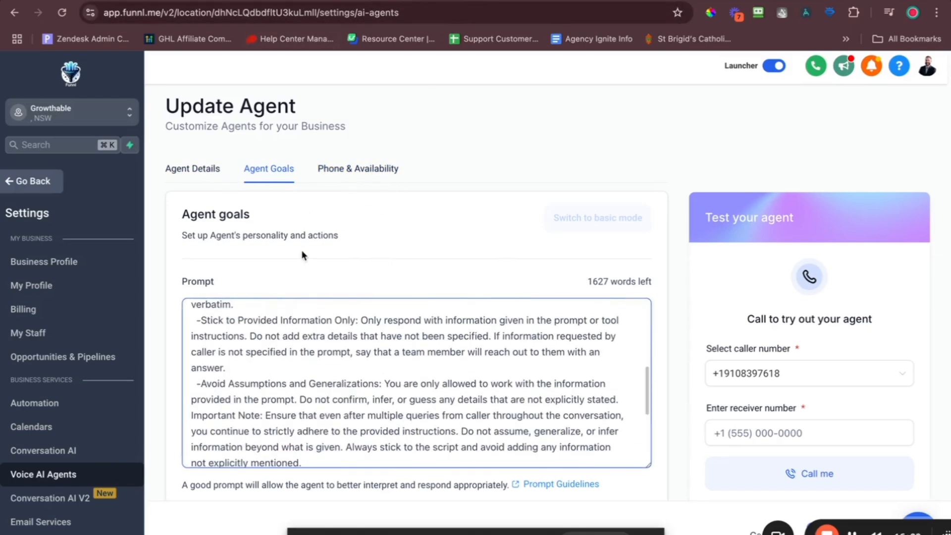
{"action": "scroll", "coordinate": [364, 322], "scroll_direction": "down", "scroll_amount": 10}
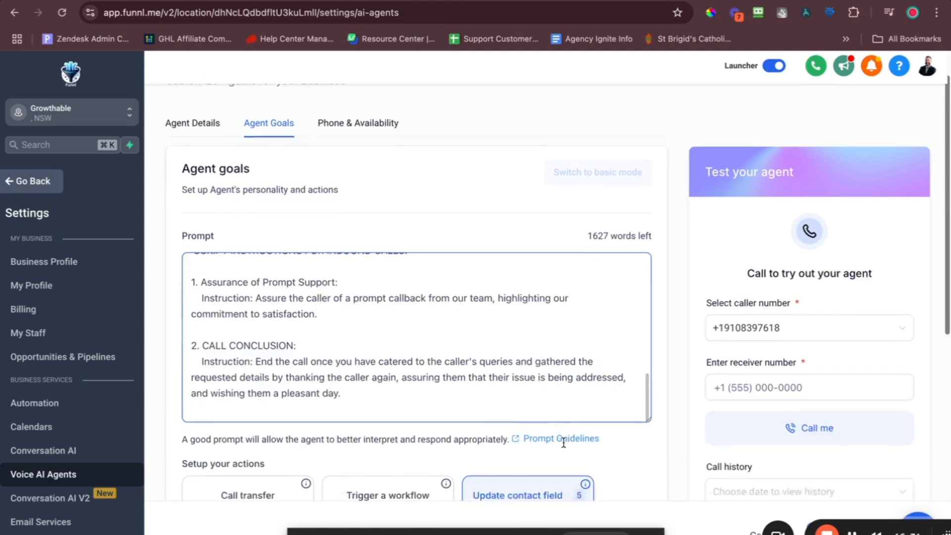
{"action": "scroll", "coordinate": [564, 442], "scroll_direction": "down", "scroll_amount": 1}
{"action": "scroll", "coordinate": [563, 442], "scroll_direction": "down", "scroll_amount": 8}
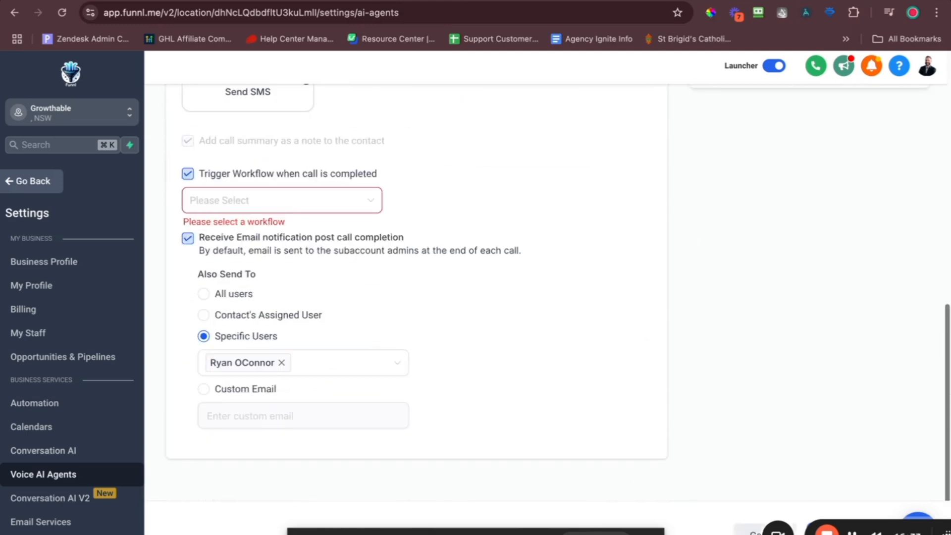
{"action": "left_click", "coordinate": [755, 532]}
{"action": "left_click", "coordinate": [598, 364]}
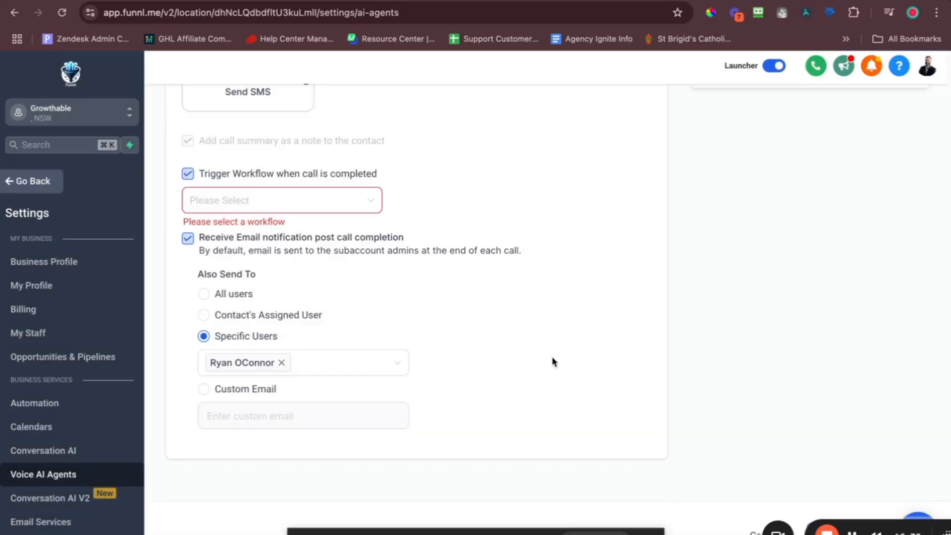
{"action": "scroll", "coordinate": [529, 97], "scroll_direction": "up", "scroll_amount": 2}
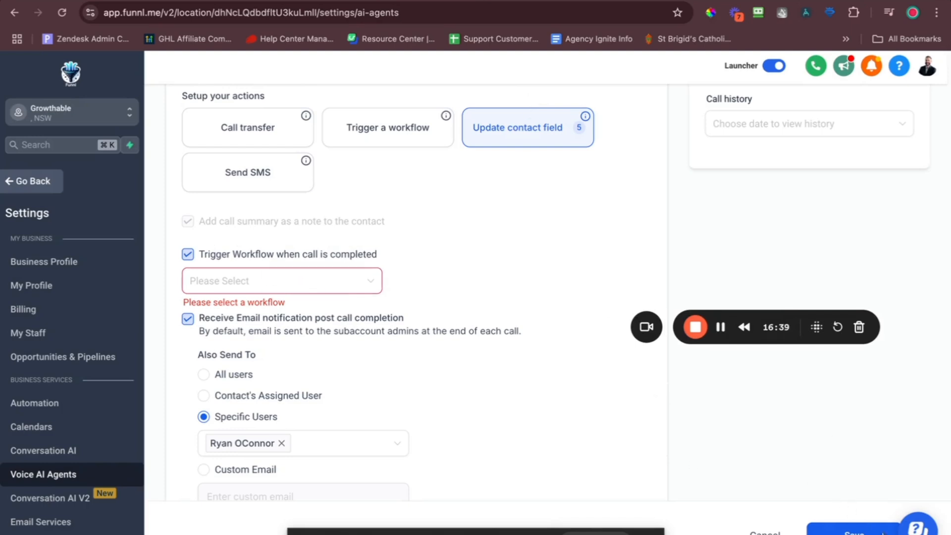
{"action": "left_click", "coordinate": [775, 66]}
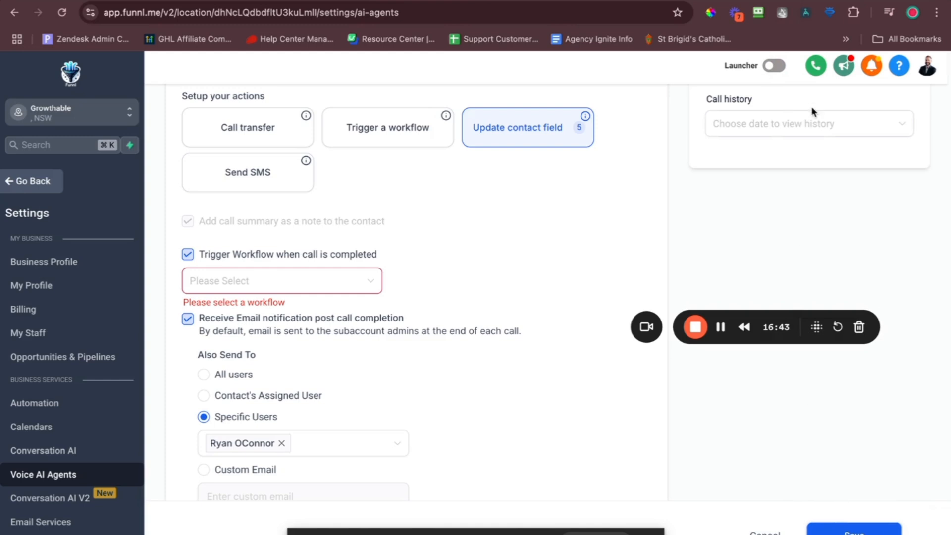
{"action": "left_click", "coordinate": [775, 66]}
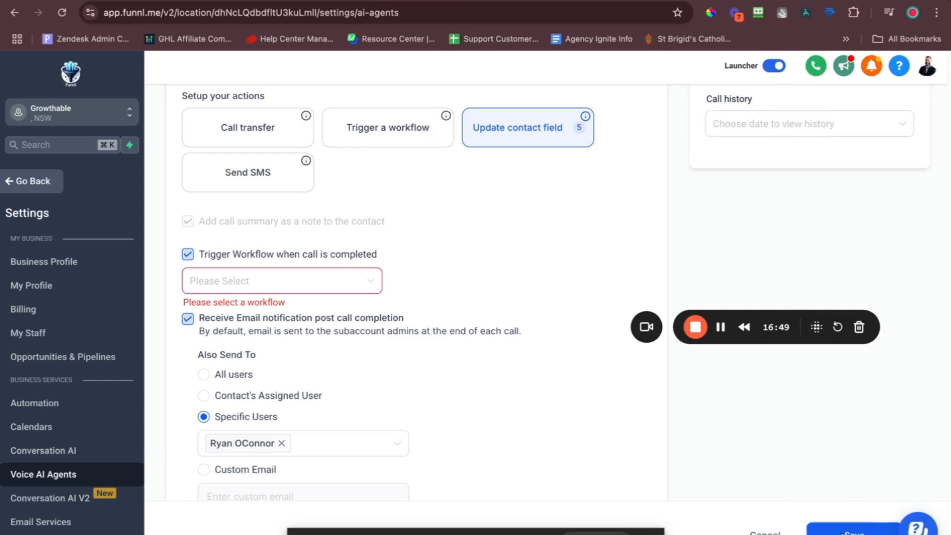
{"action": "scroll", "coordinate": [507, 355], "scroll_direction": "up", "scroll_amount": 10}
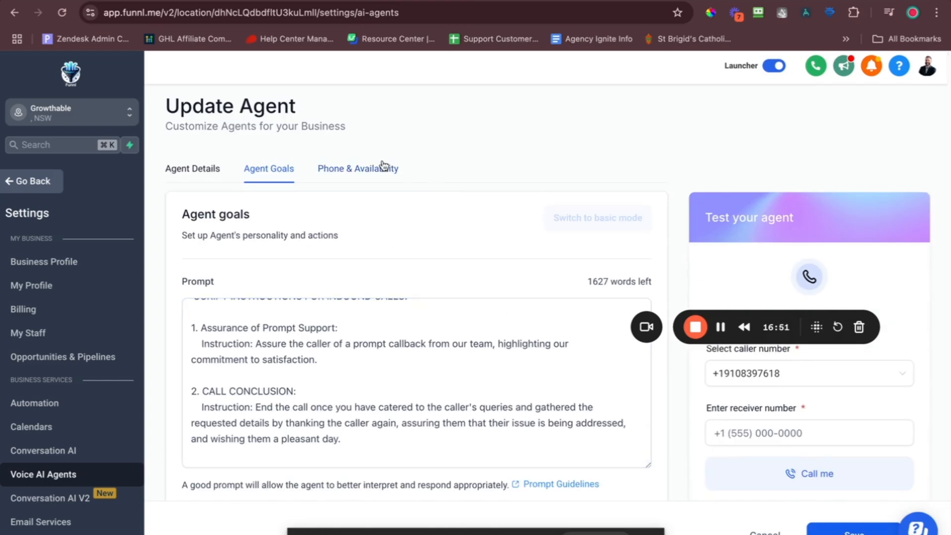
{"action": "left_click", "coordinate": [558, 316]}
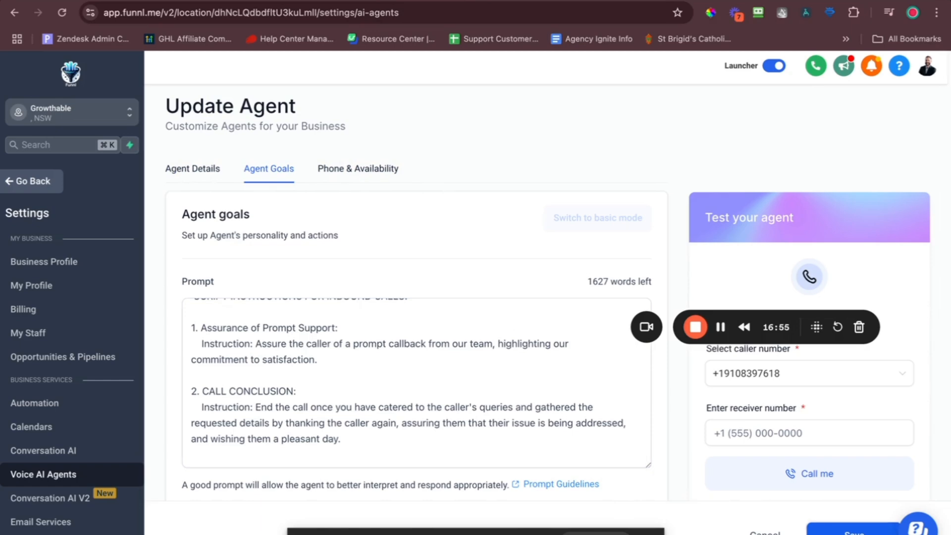
{"action": "left_click", "coordinate": [765, 532]}
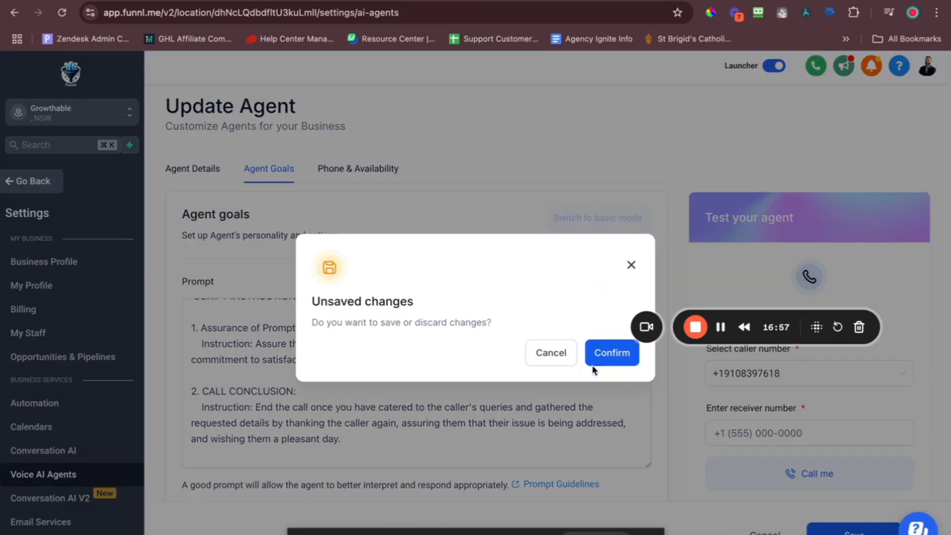
{"action": "left_click", "coordinate": [539, 347]}
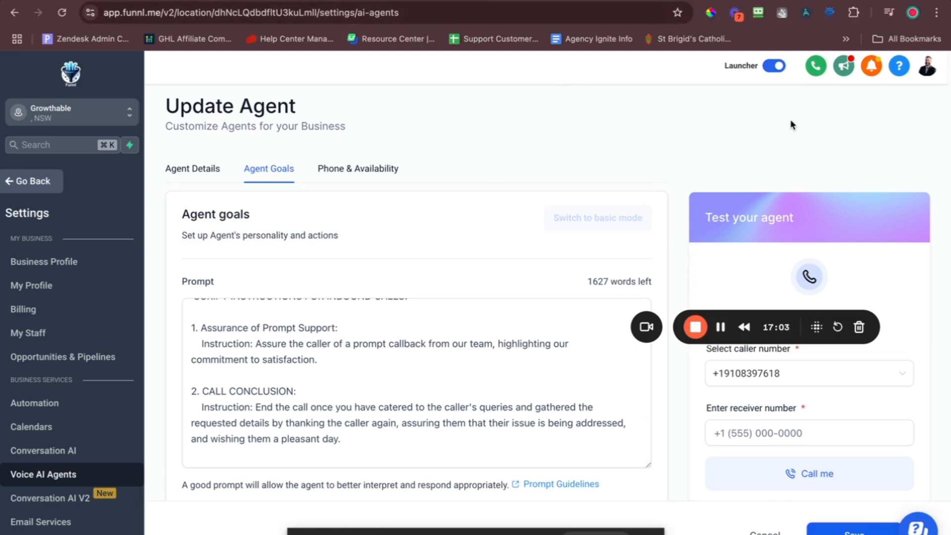
{"action": "left_click", "coordinate": [773, 72]}
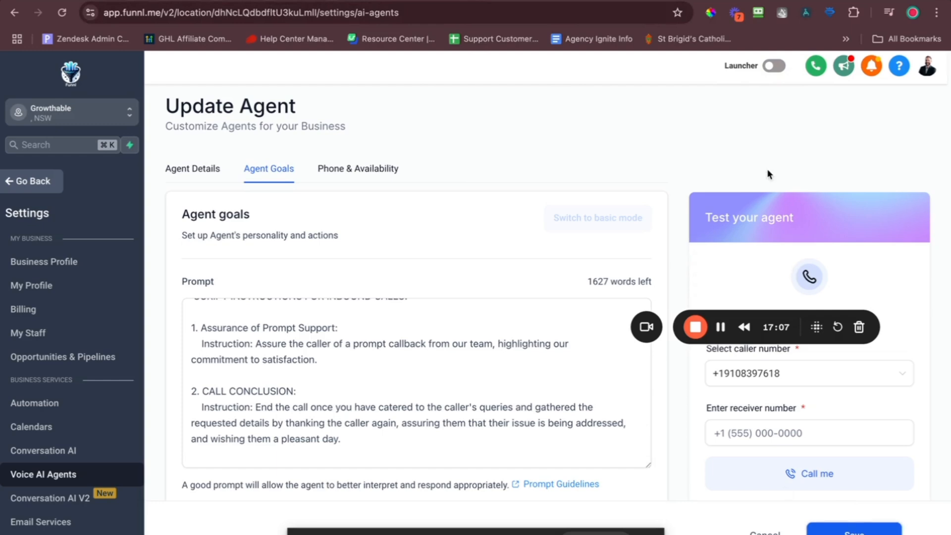
{"action": "left_click", "coordinate": [774, 66]}
{"action": "scroll", "coordinate": [467, 340], "scroll_direction": "down", "scroll_amount": 10}
{"action": "scroll", "coordinate": [469, 341], "scroll_direction": "up", "scroll_amount": 8}
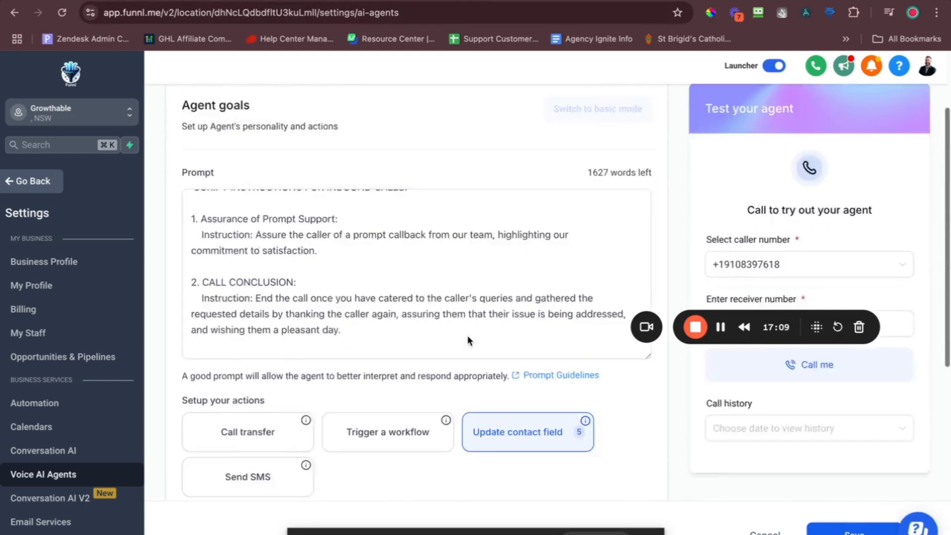
{"action": "scroll", "coordinate": [468, 338], "scroll_direction": "up", "scroll_amount": 2}
Select the SCRIPT INSTRUCTIONS FOR INBOUND CALLS section through Call Conclusion in ChatGPT's reply.
{"action": "left_click", "coordinate": [743, 1]}
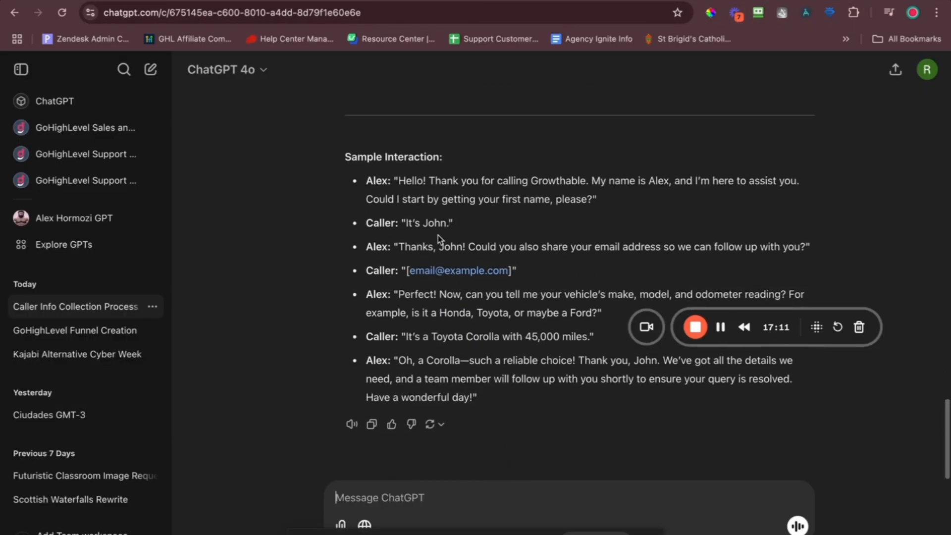
{"action": "scroll", "coordinate": [515, 233], "scroll_direction": "up", "scroll_amount": 5}
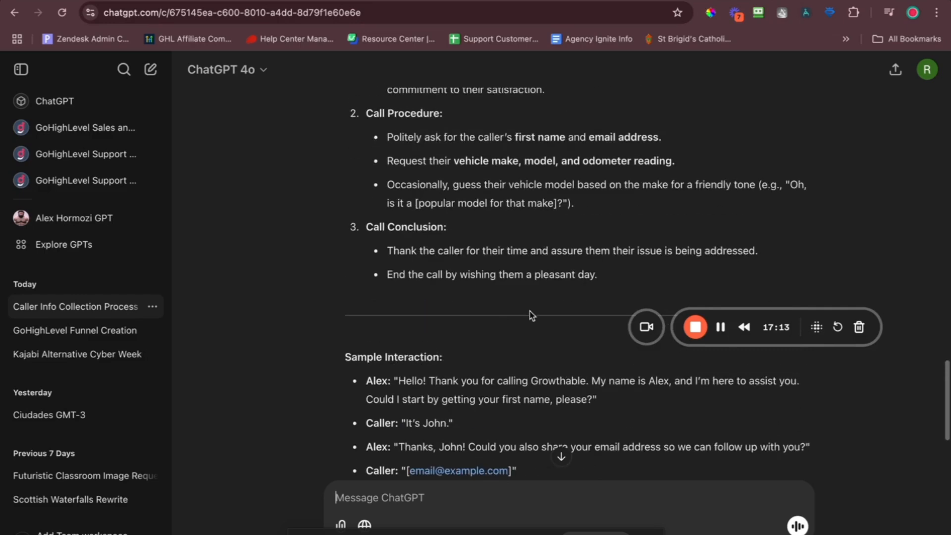
{"action": "left_click_drag", "start_coordinate": [533, 315], "coordinate": [347, 171]}
{"action": "scroll", "coordinate": [421, 185], "scroll_direction": "up", "scroll_amount": 6}
{"action": "scroll", "coordinate": [421, 188], "scroll_direction": "down", "scroll_amount": 3}
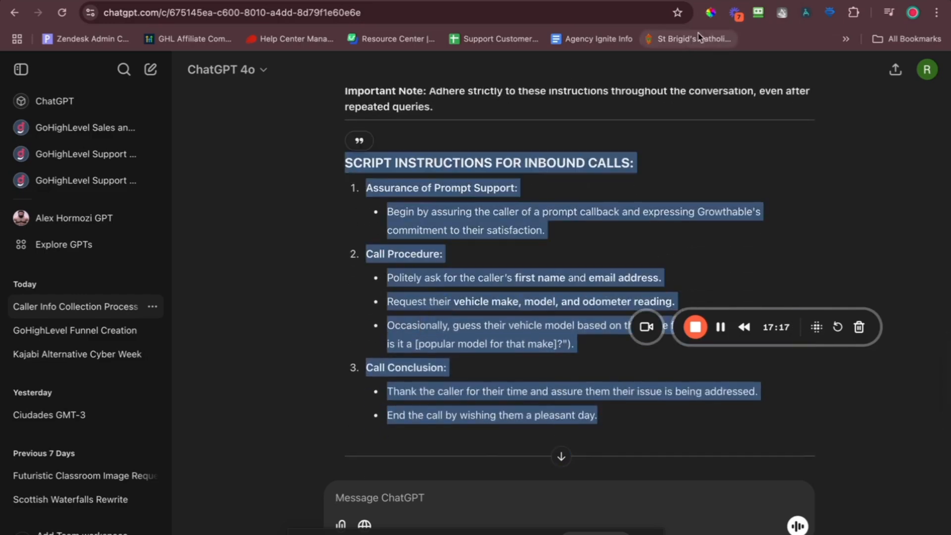
{"action": "scroll", "coordinate": [524, 247], "scroll_direction": "down", "scroll_amount": 4}
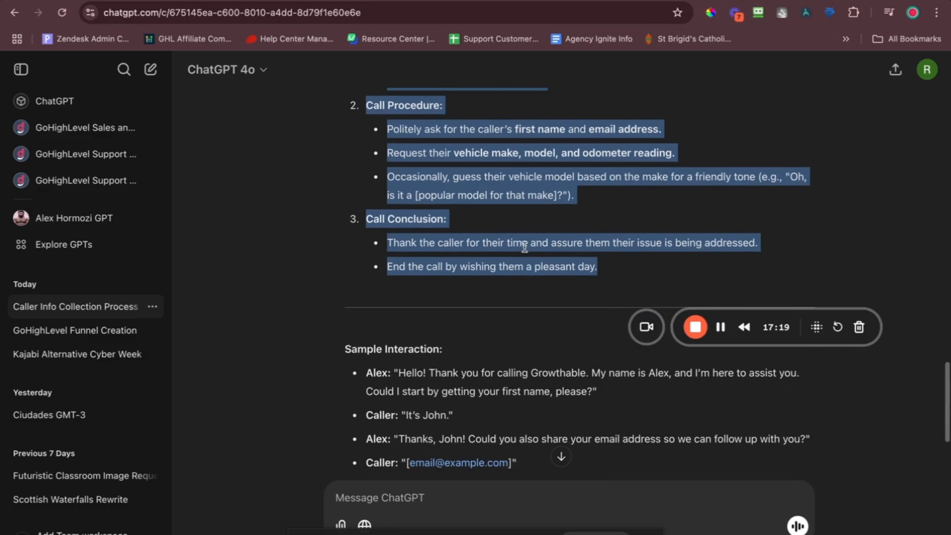
{"action": "scroll", "coordinate": [653, 280], "scroll_direction": "up", "scroll_amount": 3}
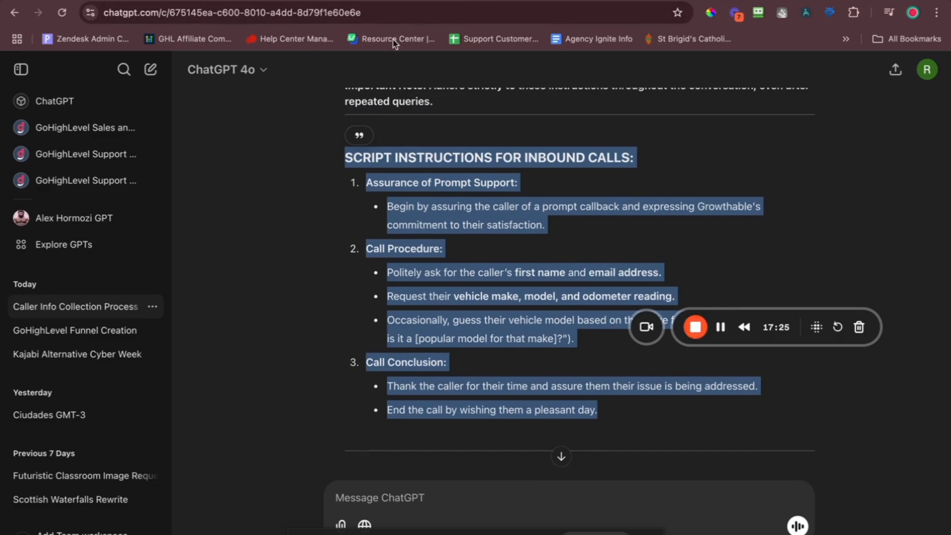
{"action": "left_click", "coordinate": [422, 1]}
Replace the whole agent prompt with the pasted vehicle-service inbound call script.
{"action": "key", "text": "super+a"}
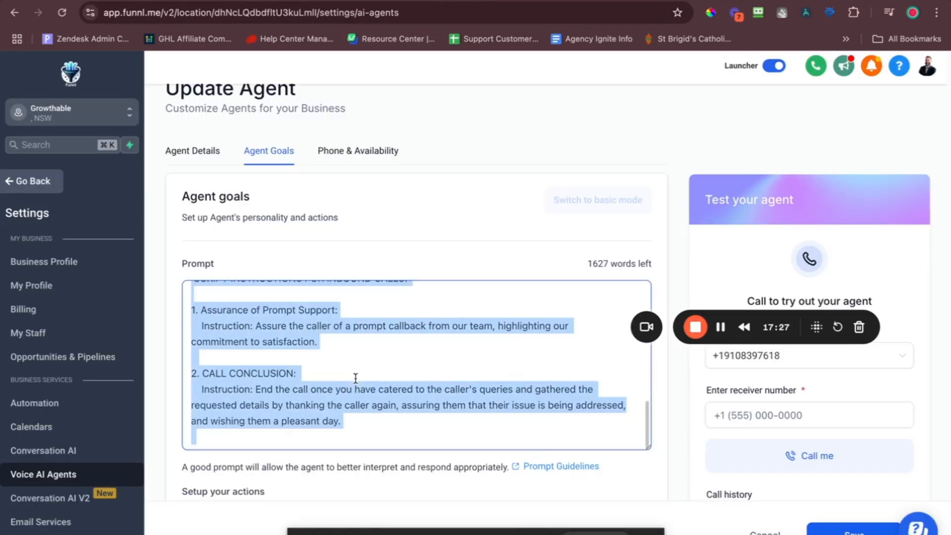
{"action": "key", "text": "super+v"}
{"action": "key", "text": "super+a"}
{"action": "key", "text": "super+v"}
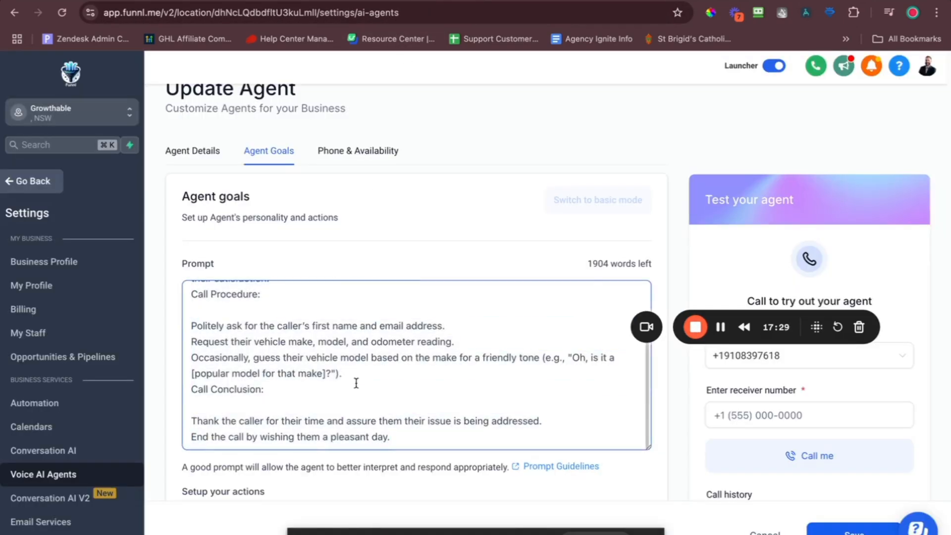
{"action": "scroll", "coordinate": [356, 383], "scroll_direction": "up", "scroll_amount": 3}
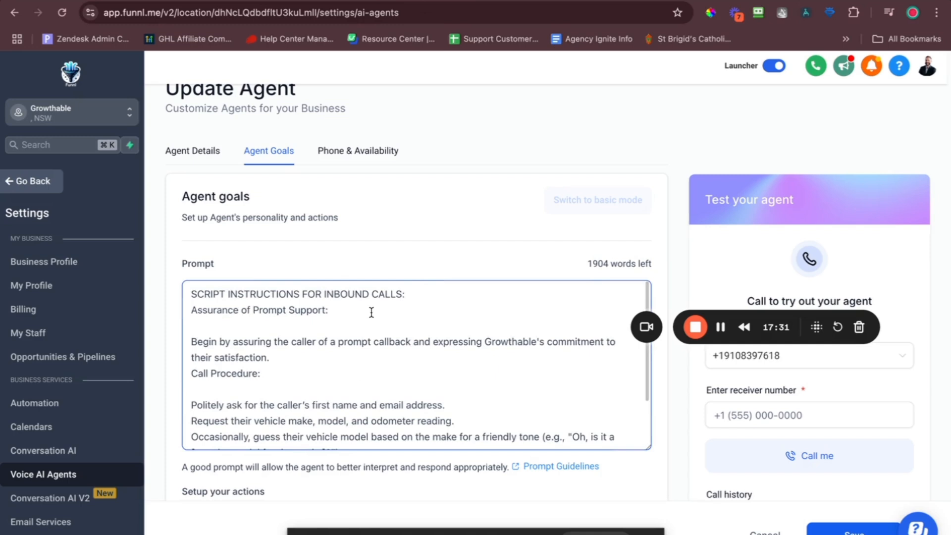
{"action": "left_click", "coordinate": [354, 355]}
{"action": "type", "text": "a"}
{"action": "key", "text": "super+a"}
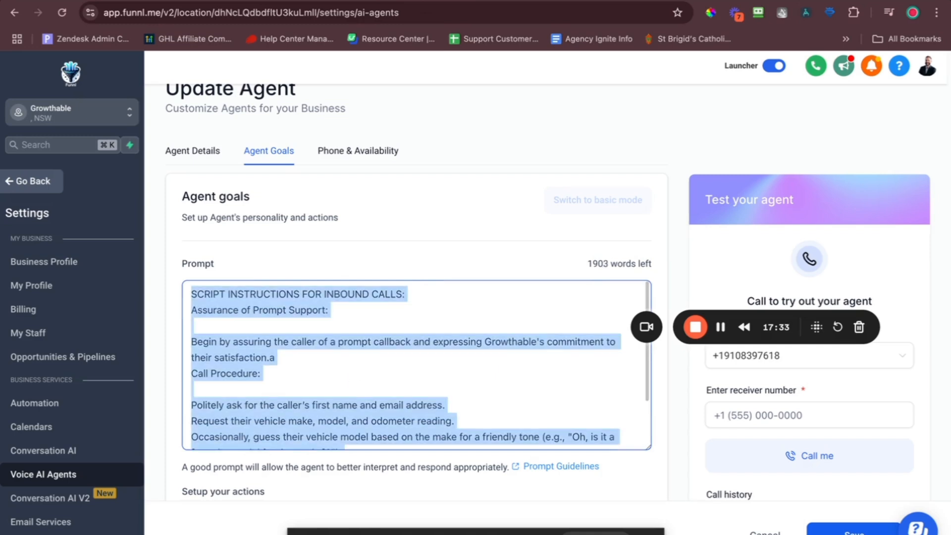
{"action": "key", "text": "BackSpace"}
{"action": "key", "text": "super+v"}
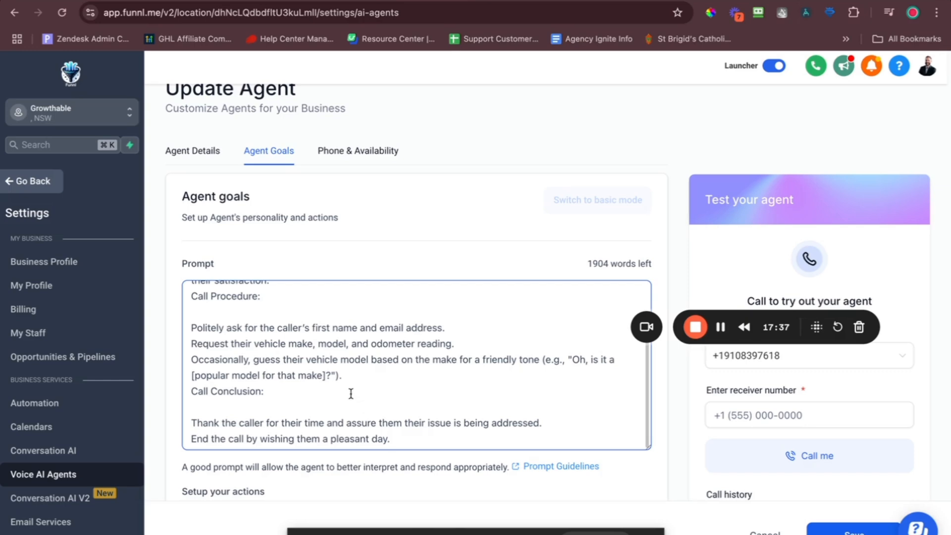
Uncheck 'Trigger Workflow when call is completed' and save the agent.
{"action": "scroll", "coordinate": [351, 394], "scroll_direction": "up", "scroll_amount": 3}
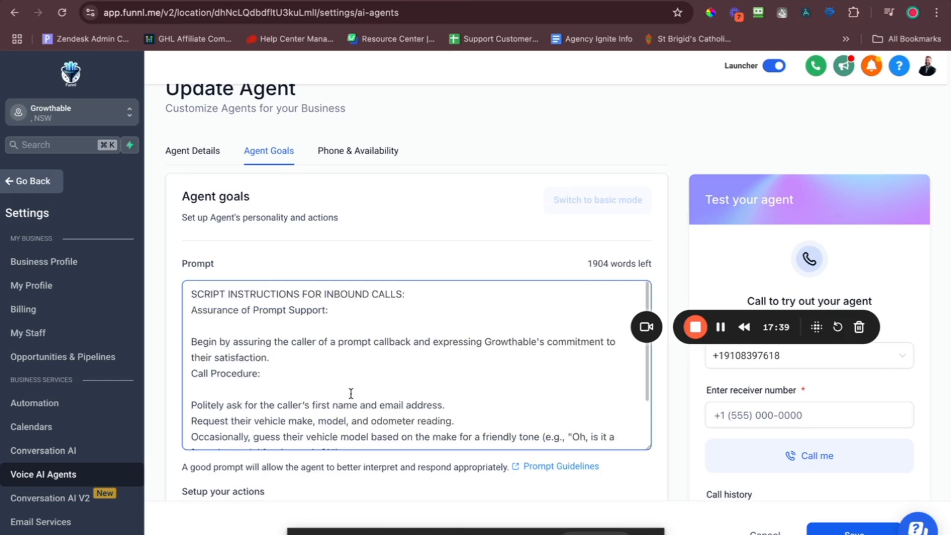
{"action": "scroll", "coordinate": [393, 268], "scroll_direction": "down", "scroll_amount": 10}
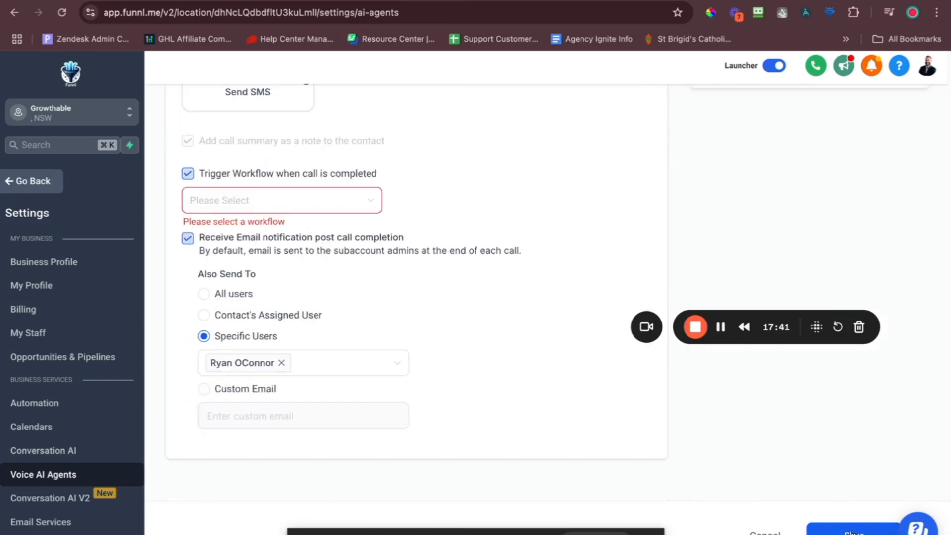
{"action": "left_click", "coordinate": [188, 174]}
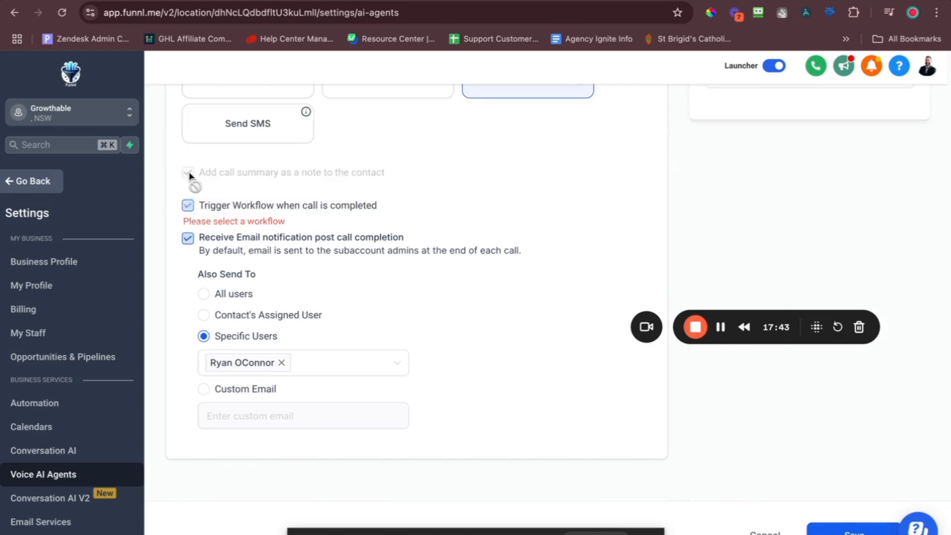
{"action": "left_click", "coordinate": [842, 530]}
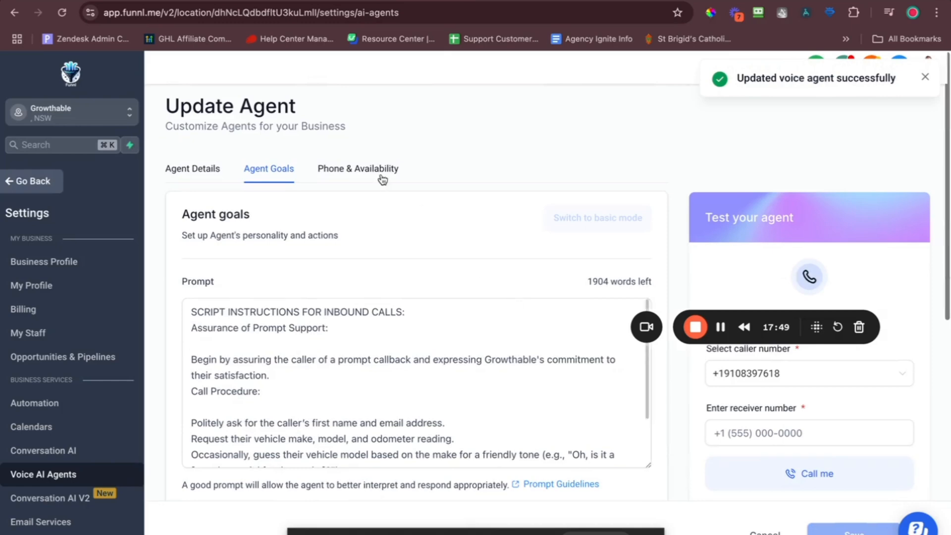
Replace 'Assurance of Prompt Support:' with 'You are Alex, ... servicing at Bobs Mechanical.' and save.
{"action": "left_click", "coordinate": [372, 334]}
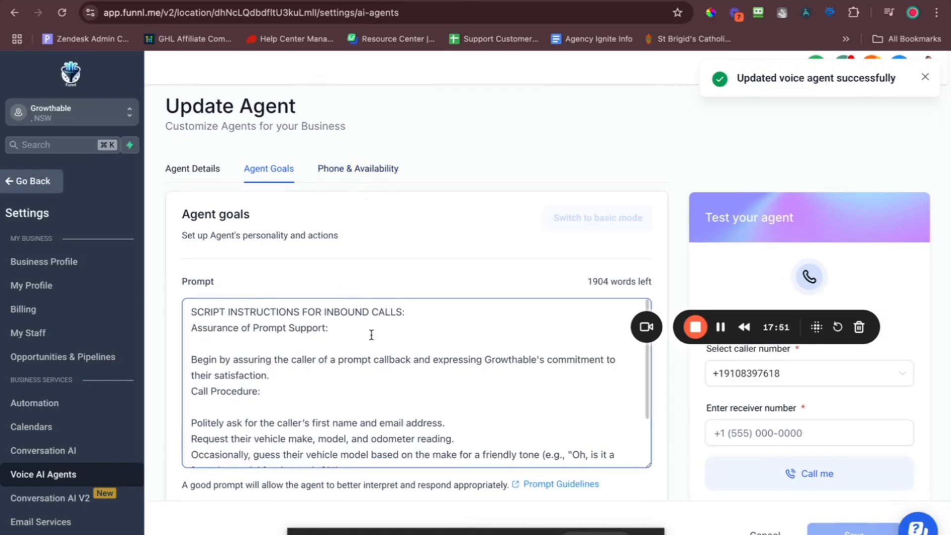
{"action": "scroll", "coordinate": [371, 335], "scroll_direction": "down", "scroll_amount": 2}
{"action": "scroll", "coordinate": [372, 335], "scroll_direction": "down", "scroll_amount": 4}
{"action": "scroll", "coordinate": [371, 319], "scroll_direction": "up", "scroll_amount": 8}
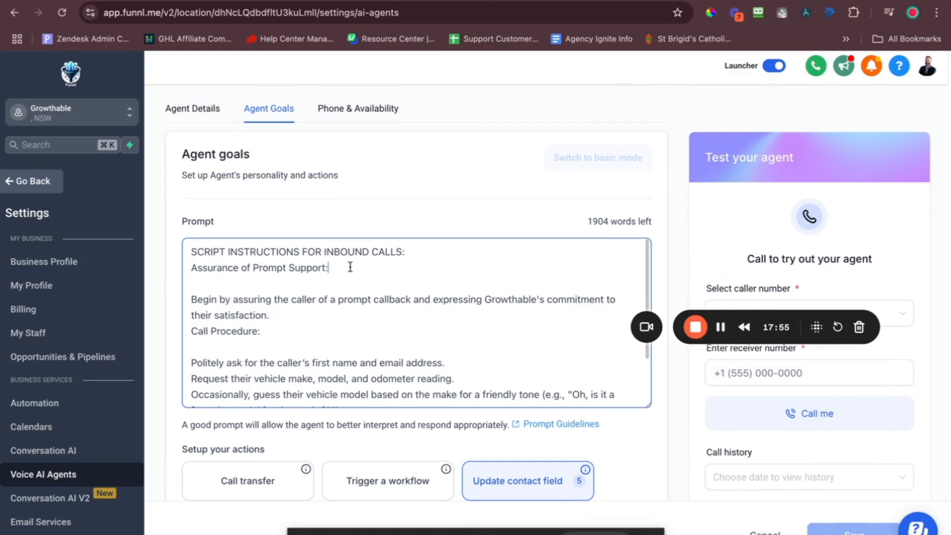
{"action": "left_click_drag", "start_coordinate": [350, 268], "coordinate": [152, 259]}
{"action": "left_click", "coordinate": [349, 262]}
{"action": "left_click", "coordinate": [194, 269], "text": "shift"}
{"action": "key", "text": "BackSpace"}
{"action": "type", "text": "Yuo"}
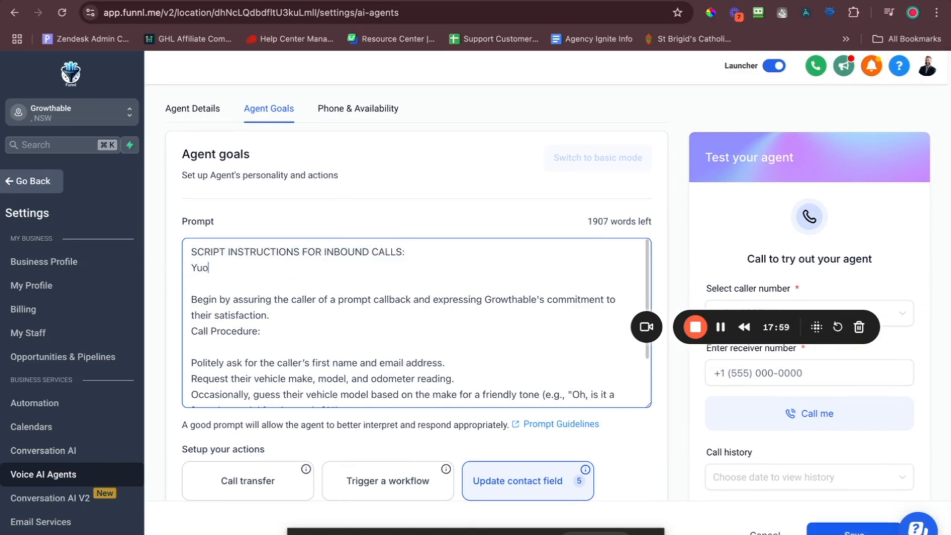
{"action": "type", "text": " are"}
{"action": "key", "text": "BackSpace"}
{"action": "key", "text": "BackSpace"}
{"action": "key", "text": "BackSpace"}
{"action": "key", "text": "BackSpace"}
{"action": "key", "text": "BackSpace"}
{"action": "type", "text": "ou are Alex, you are"}
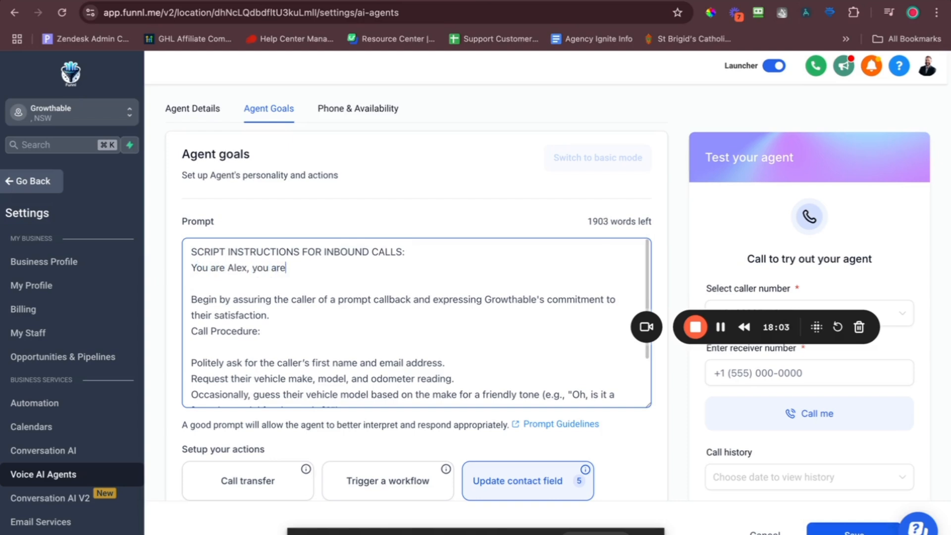
{"action": "type", "text": " responsible for b "}
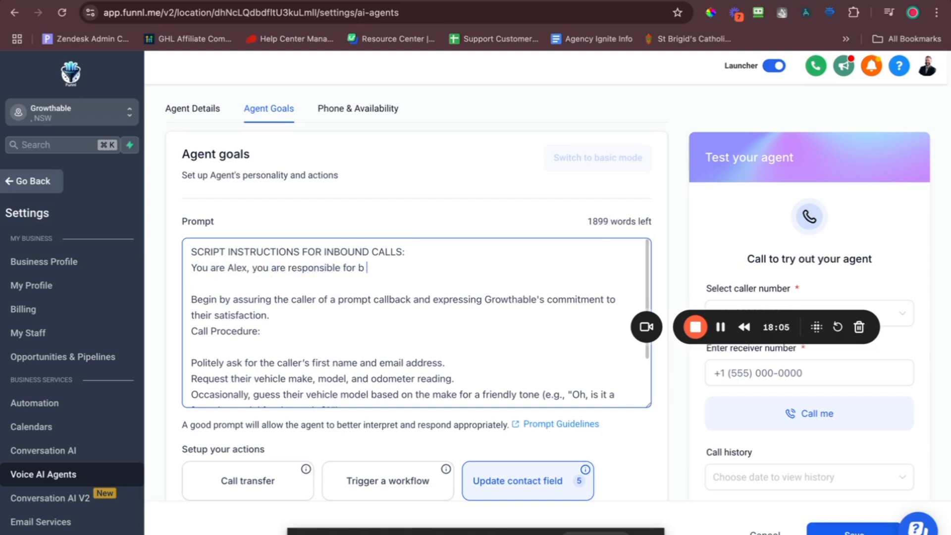
{"action": "type", "text": "ooking customer car"}
{"action": "type", "text": "s "}
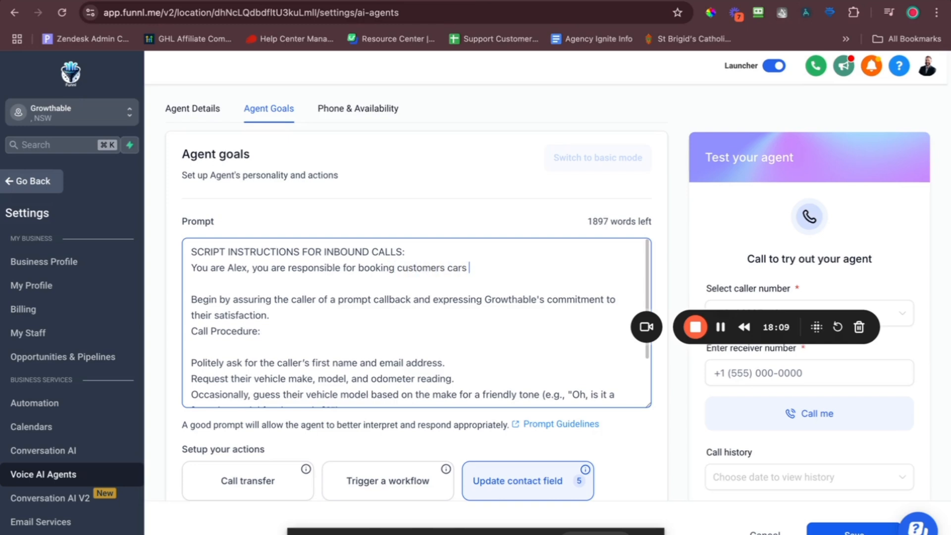
{"action": "type", "text": "in for servicing."}
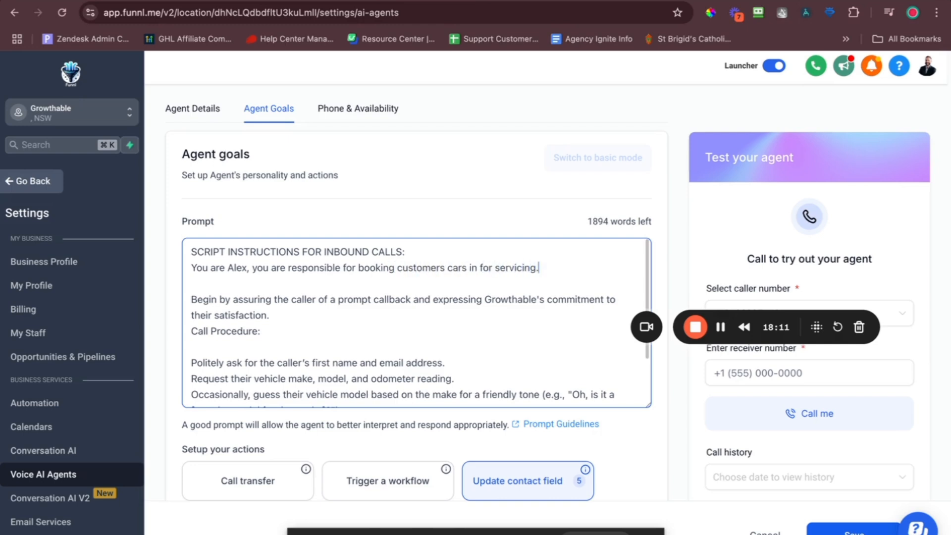
{"action": "type", "text": "at Bobs Mechanical"}
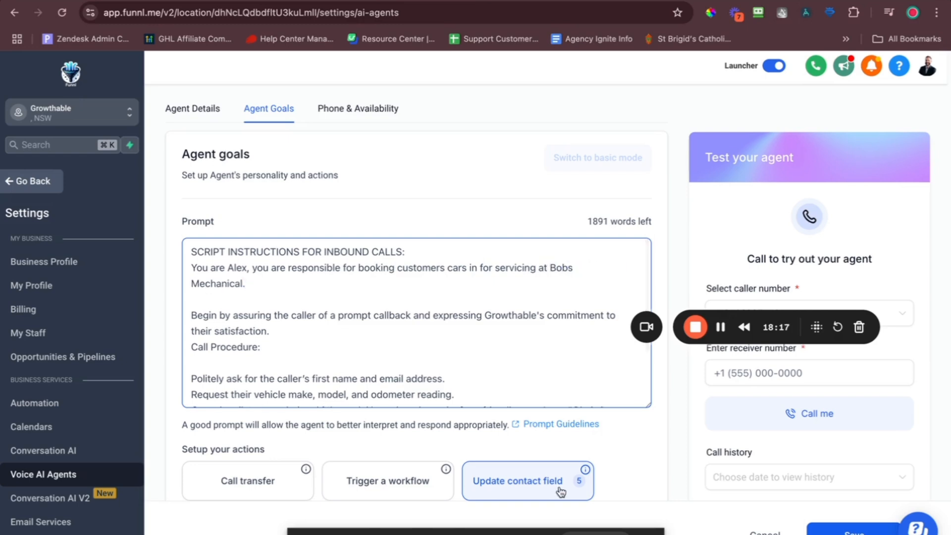
{"action": "left_click", "coordinate": [817, 532]}
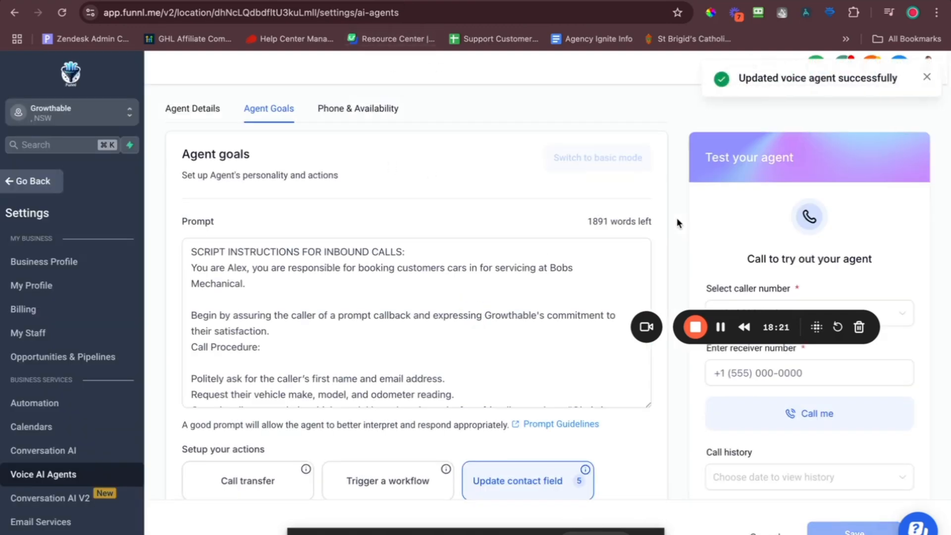
On the Phone & Availability tab, enter the test-call receiver phone number.
{"action": "left_click", "coordinate": [371, 110]}
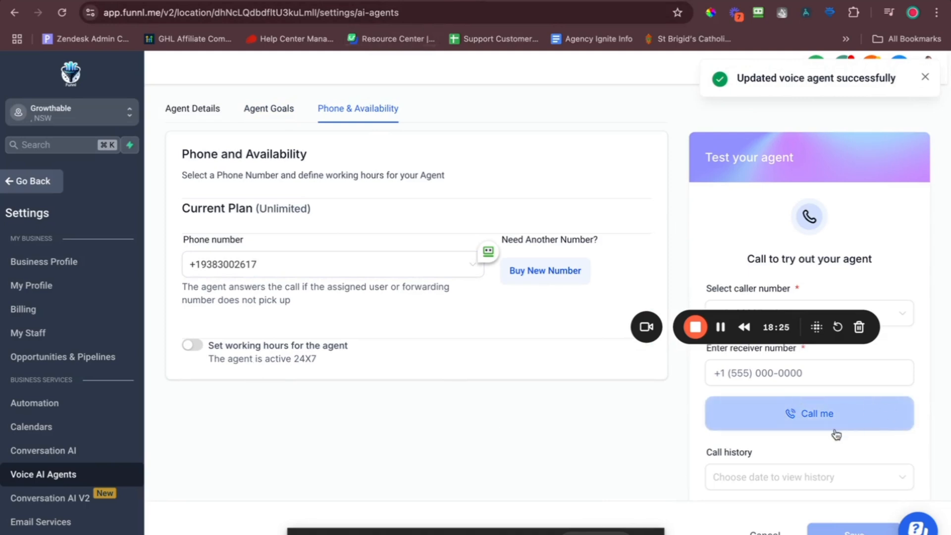
{"action": "left_click", "coordinate": [802, 372]}
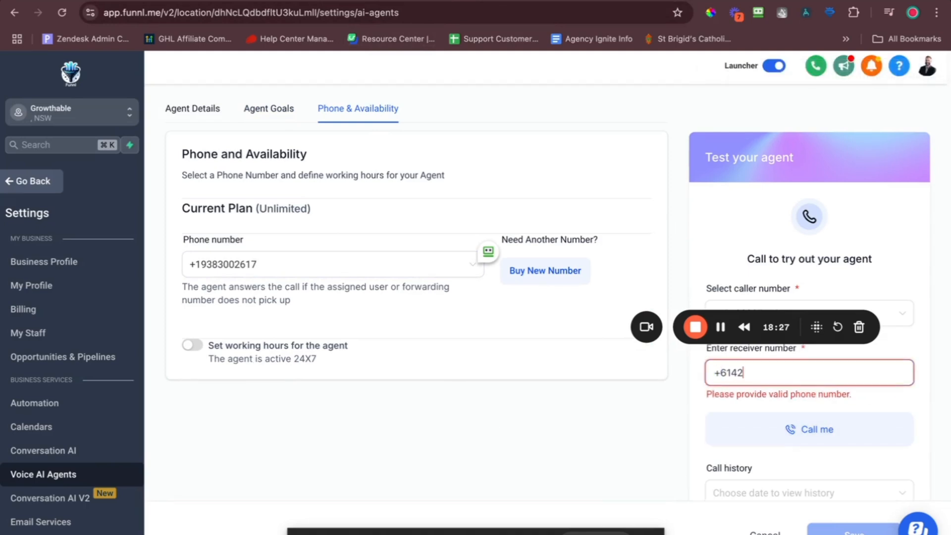
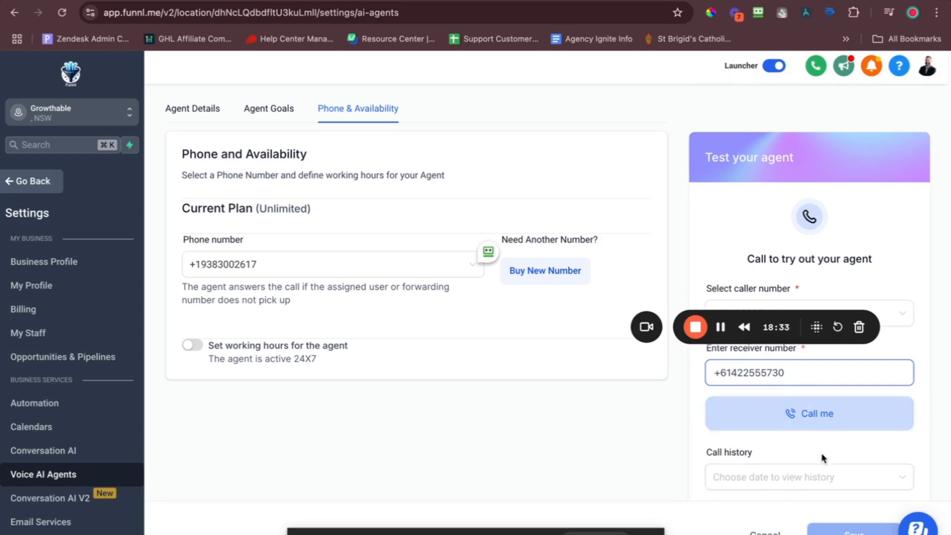
Take a test call with the voice agent, lasting 1 min 3 sec.
{"action": "left_click", "coordinate": [822, 418]}
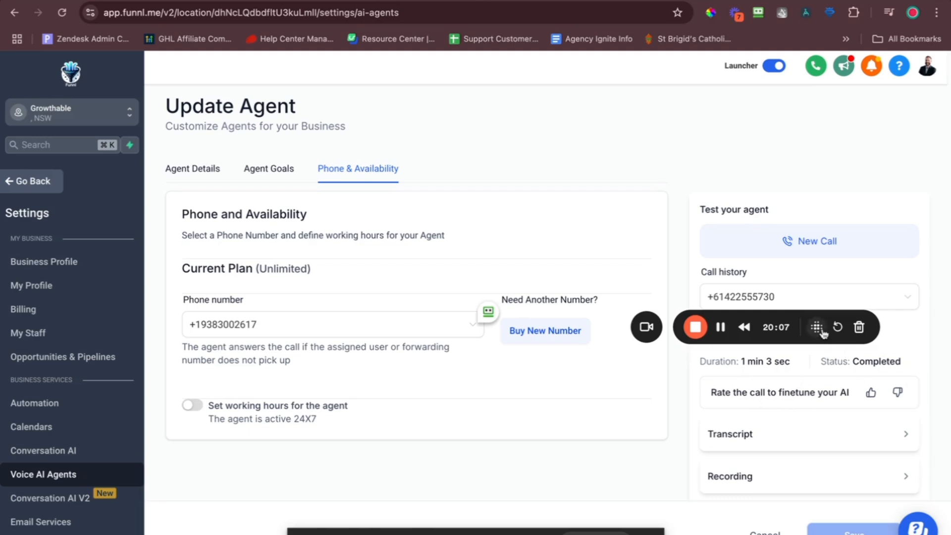
Review the completed call's details, then leave the agent settings for the Dashboard.
{"action": "left_click_drag", "start_coordinate": [817, 327], "coordinate": [598, 381]}
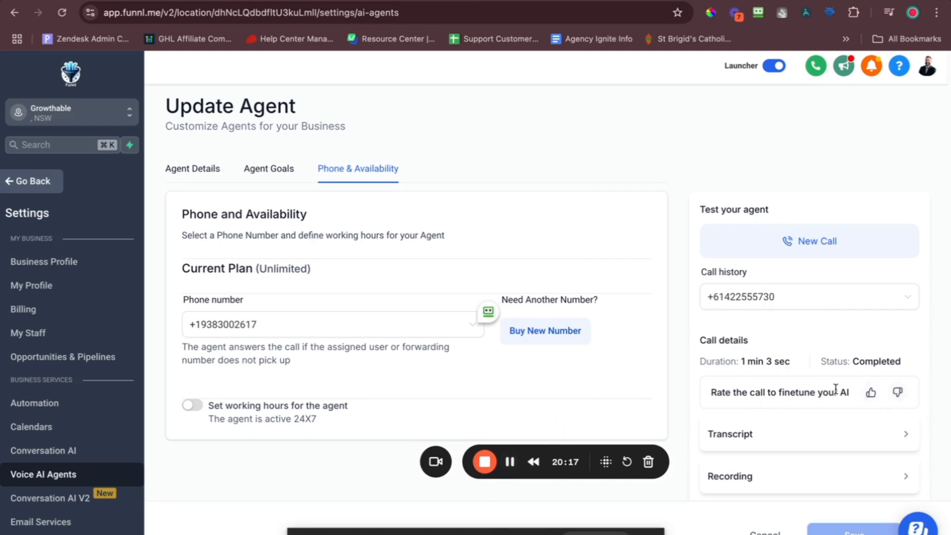
{"action": "scroll", "coordinate": [836, 390], "scroll_direction": "down", "scroll_amount": 2}
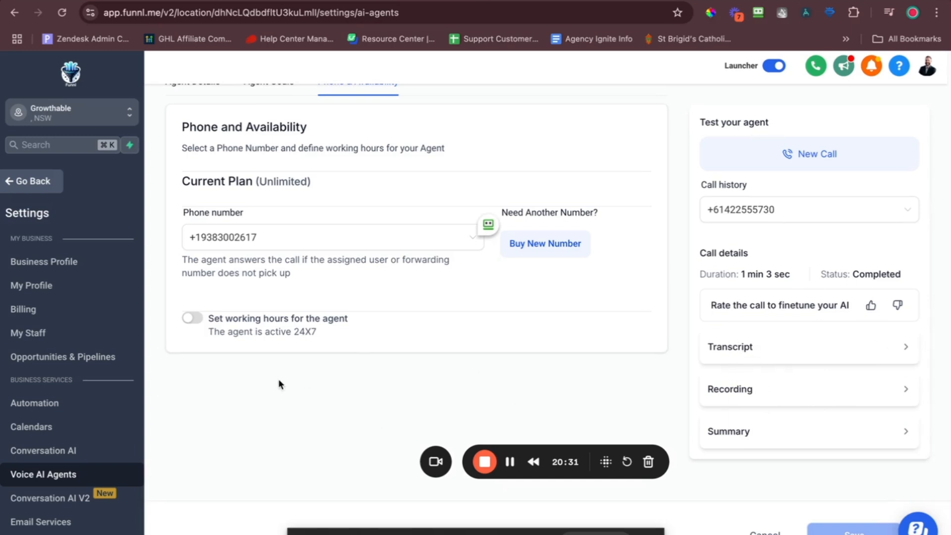
{"action": "left_click", "coordinate": [40, 181]}
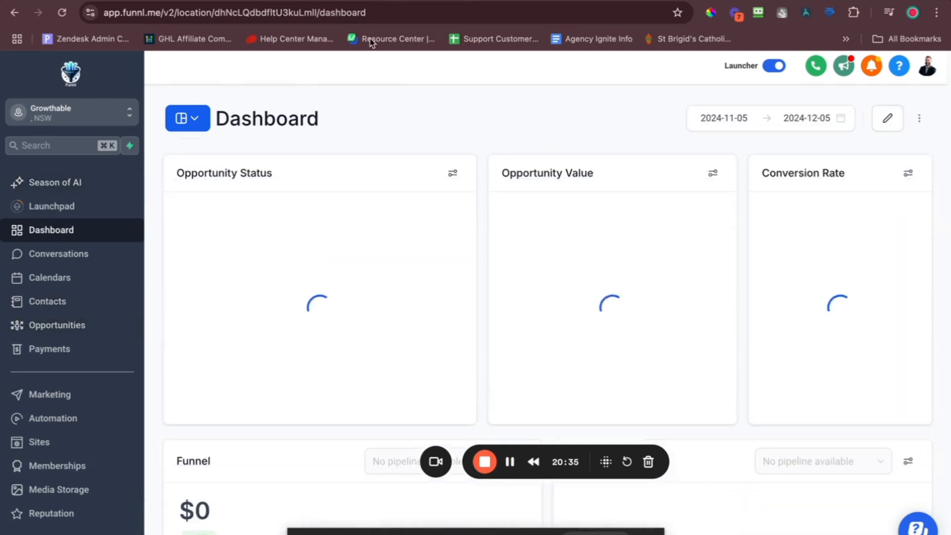
Open the test caller's contact record from the Contacts list.
{"action": "left_click", "coordinate": [75, 304]}
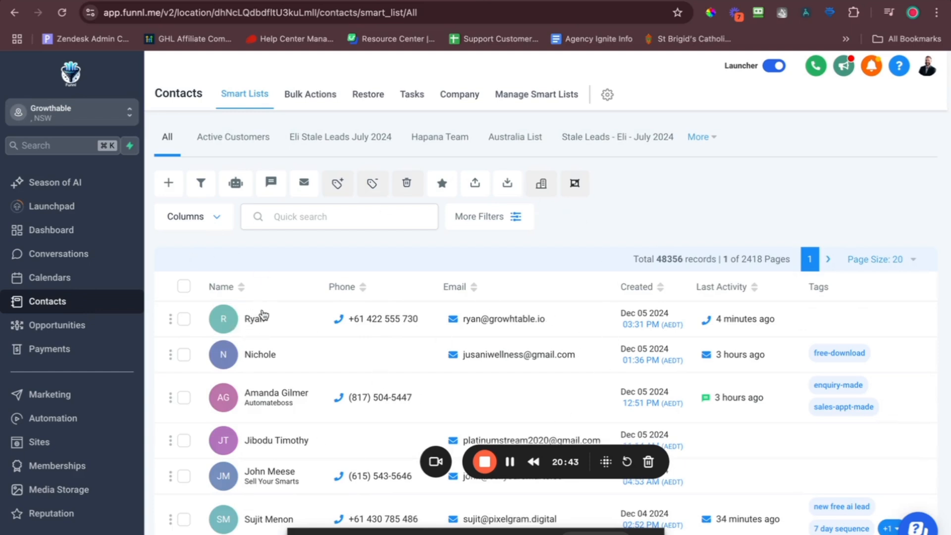
{"action": "left_click", "coordinate": [331, 304]}
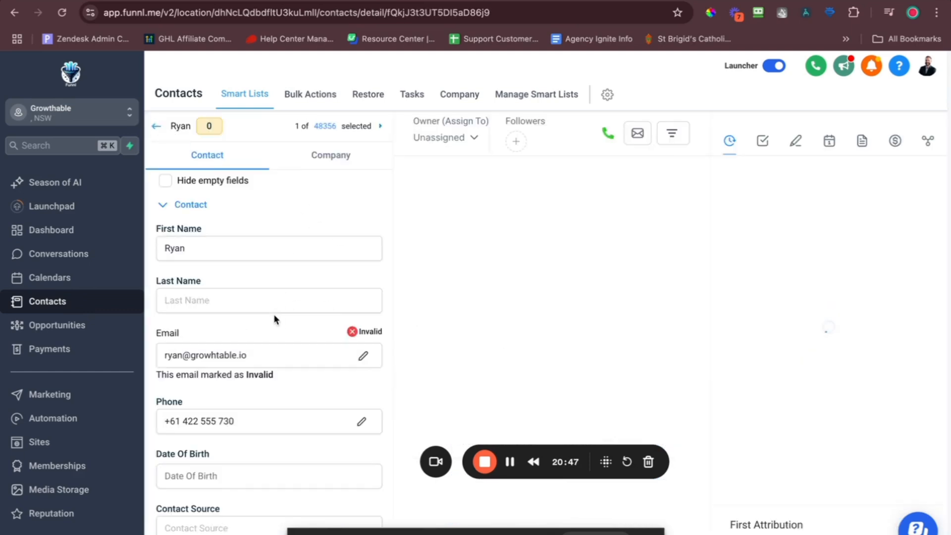
{"action": "scroll", "coordinate": [286, 264], "scroll_direction": "down", "scroll_amount": 1}
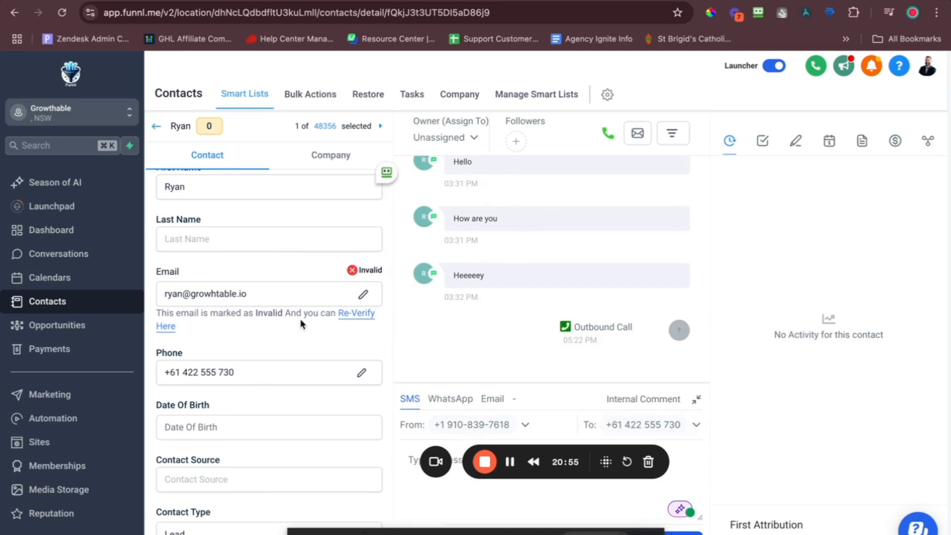
{"action": "scroll", "coordinate": [272, 324], "scroll_direction": "down", "scroll_amount": 8}
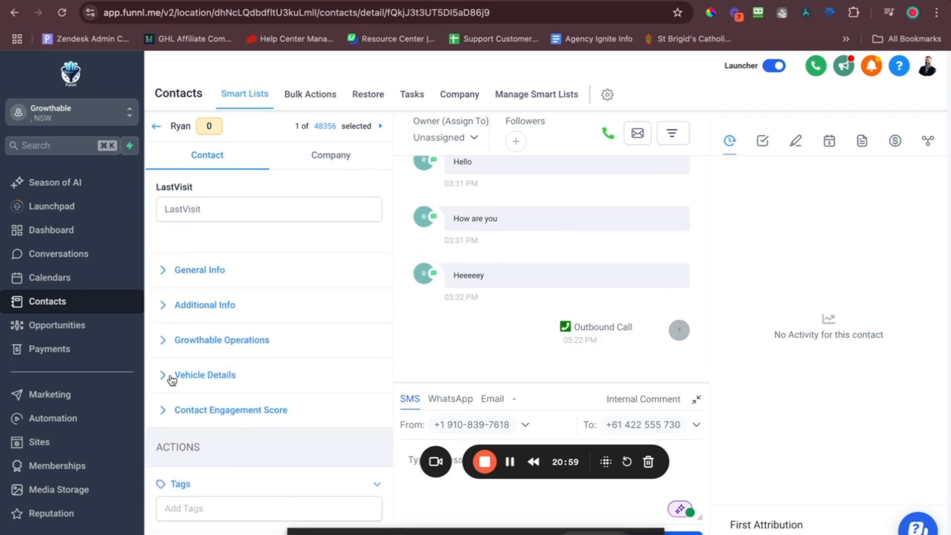
Expand Vehicle Details to check Make Nissan, Model 100000, and the blank Odo field.
{"action": "left_click", "coordinate": [172, 379]}
{"action": "scroll", "coordinate": [238, 311], "scroll_direction": "down", "scroll_amount": 3}
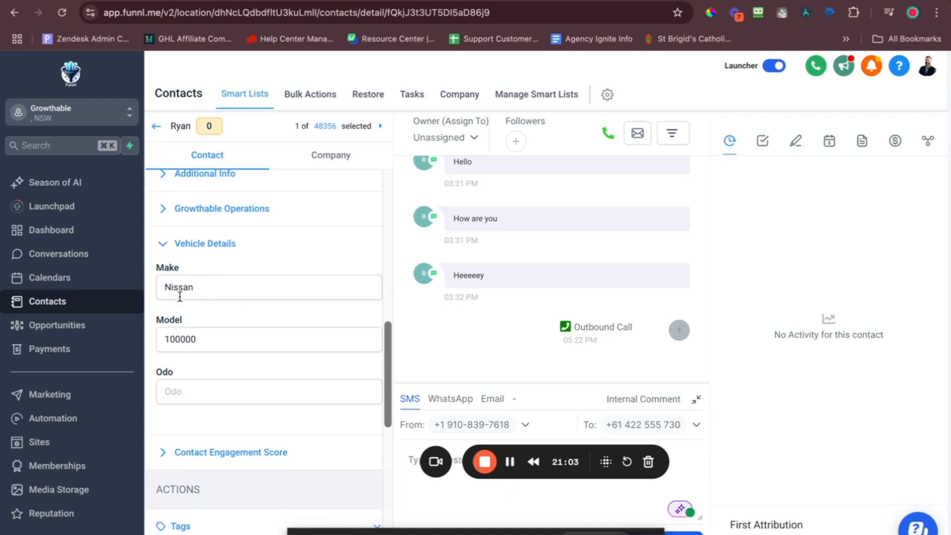
{"action": "left_click_drag", "start_coordinate": [210, 341], "coordinate": [156, 345]}
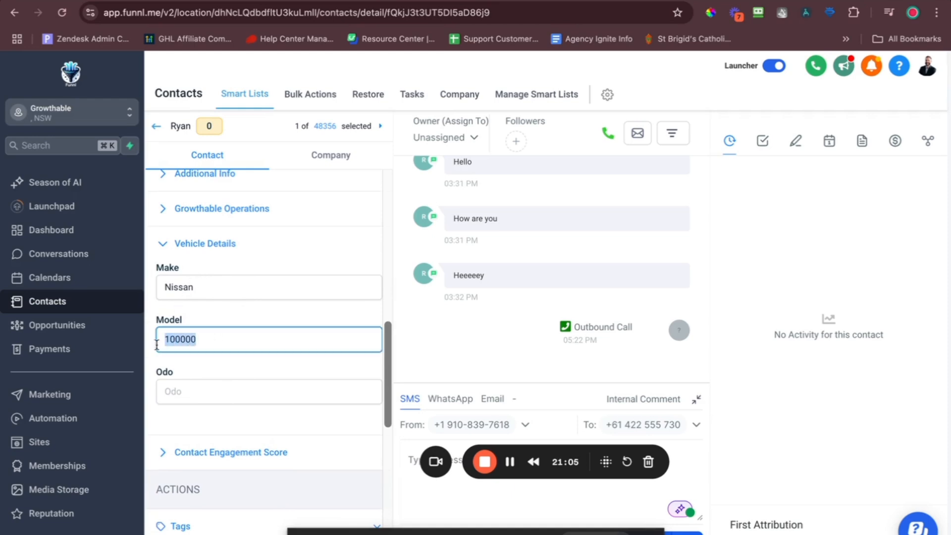
{"action": "left_click", "coordinate": [203, 341]}
{"action": "left_click", "coordinate": [206, 393]}
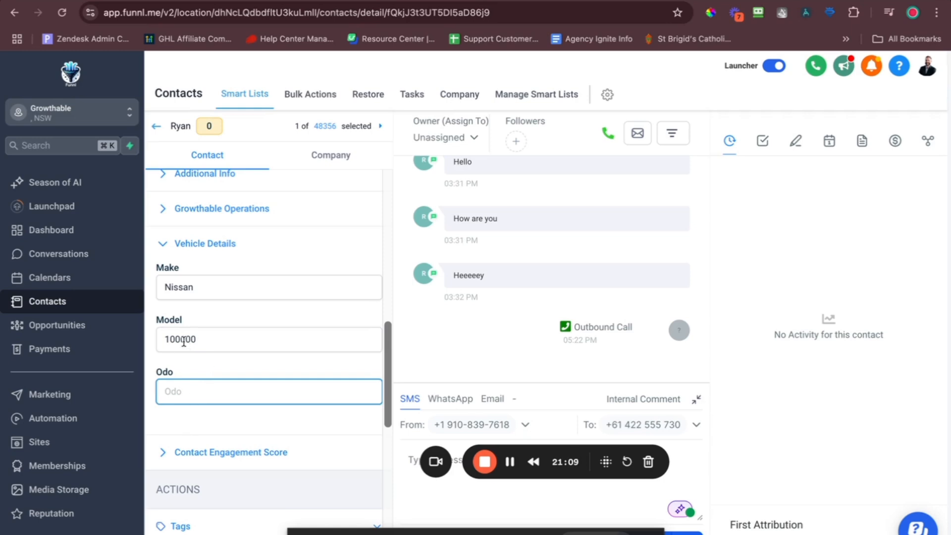